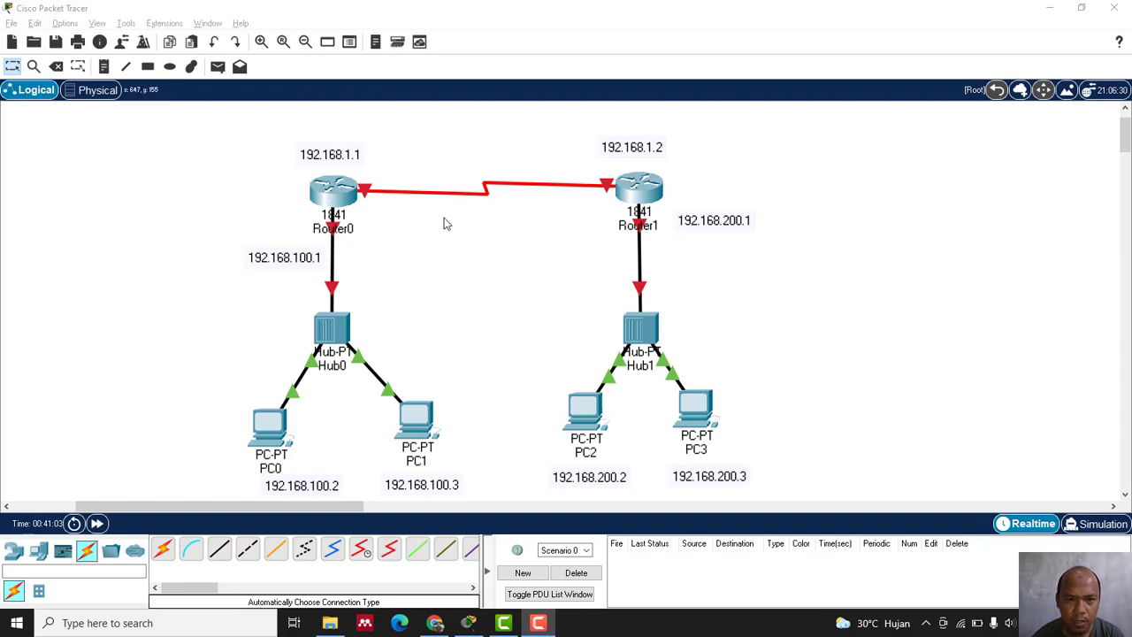
Install a WIC-1T module in Router0's empty expansion slot, switching the router's power off for the change and back on.
click(350, 200)
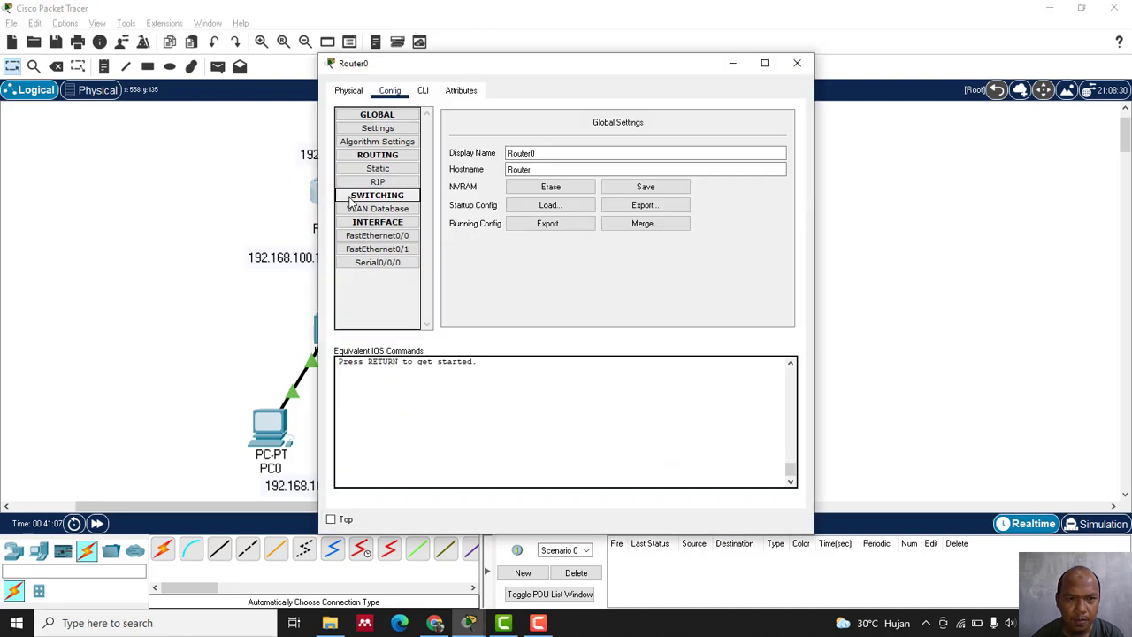
click(348, 93)
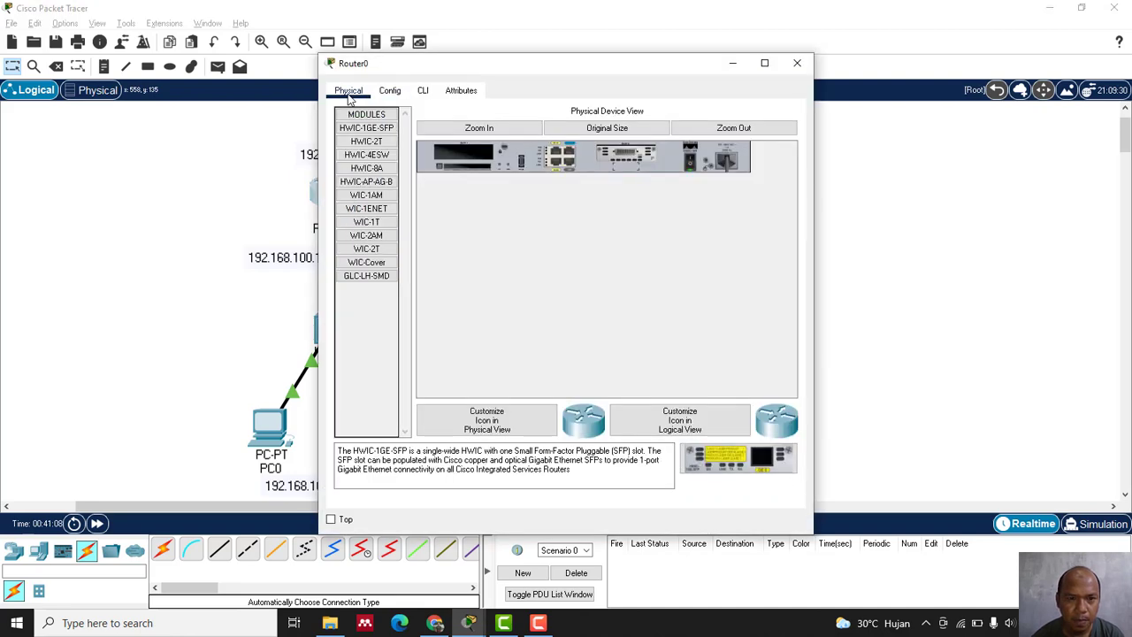
click(375, 222)
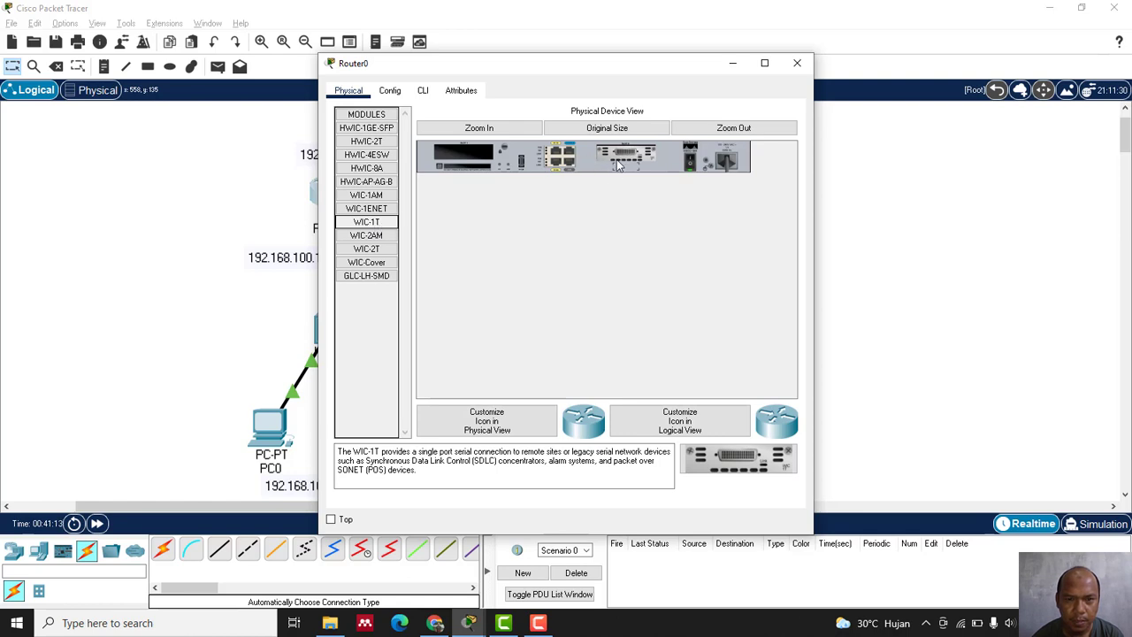
click(693, 162)
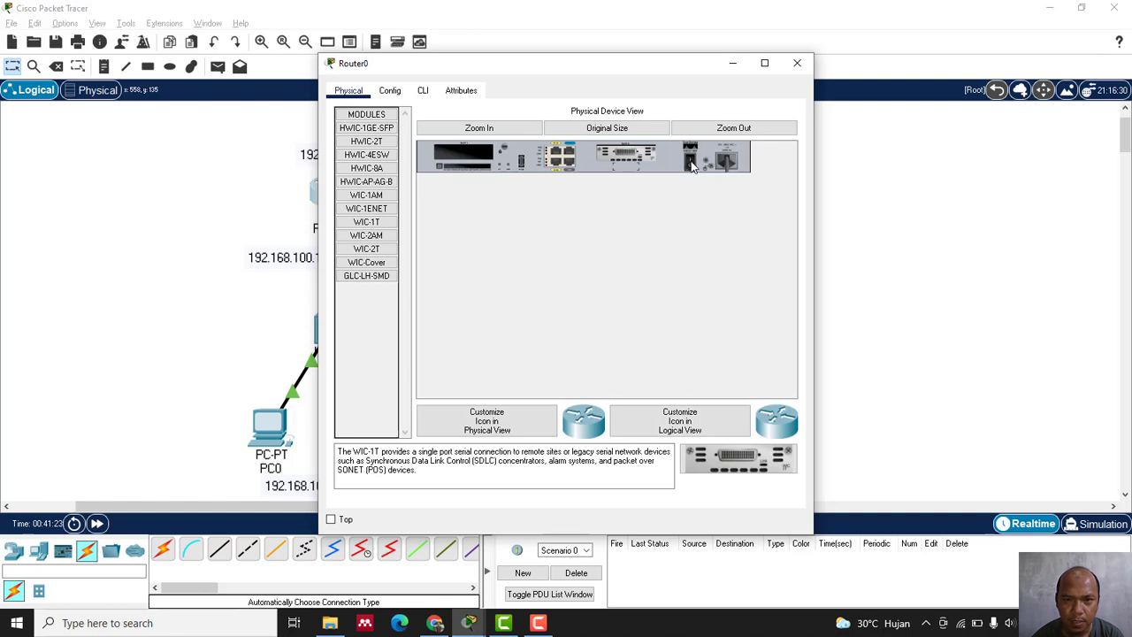
drag(377, 220, 474, 160)
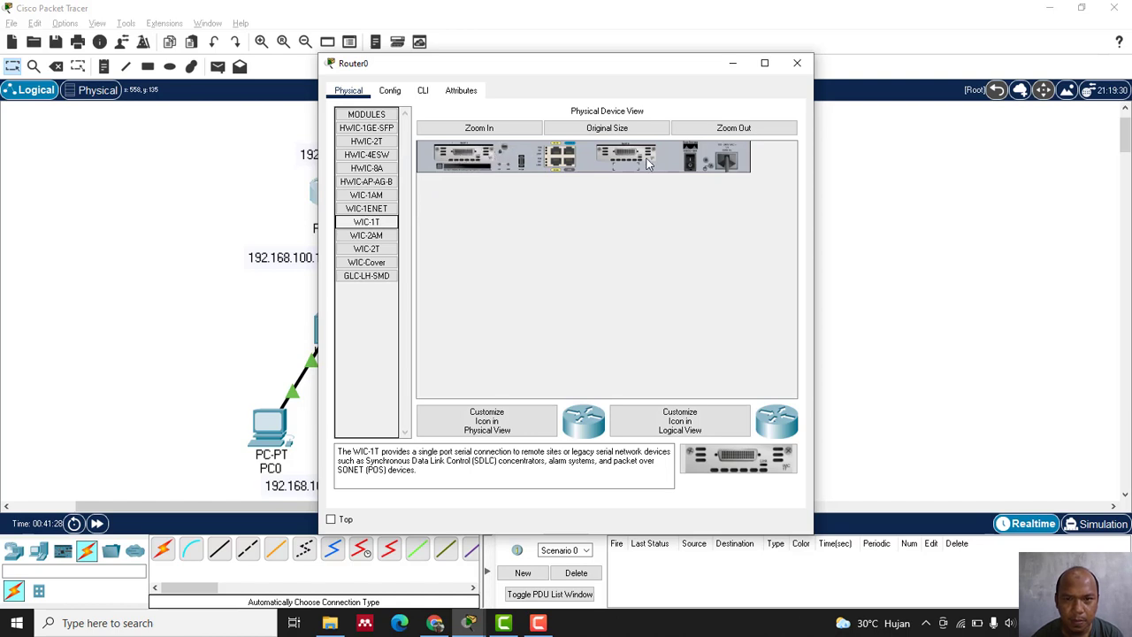
click(691, 164)
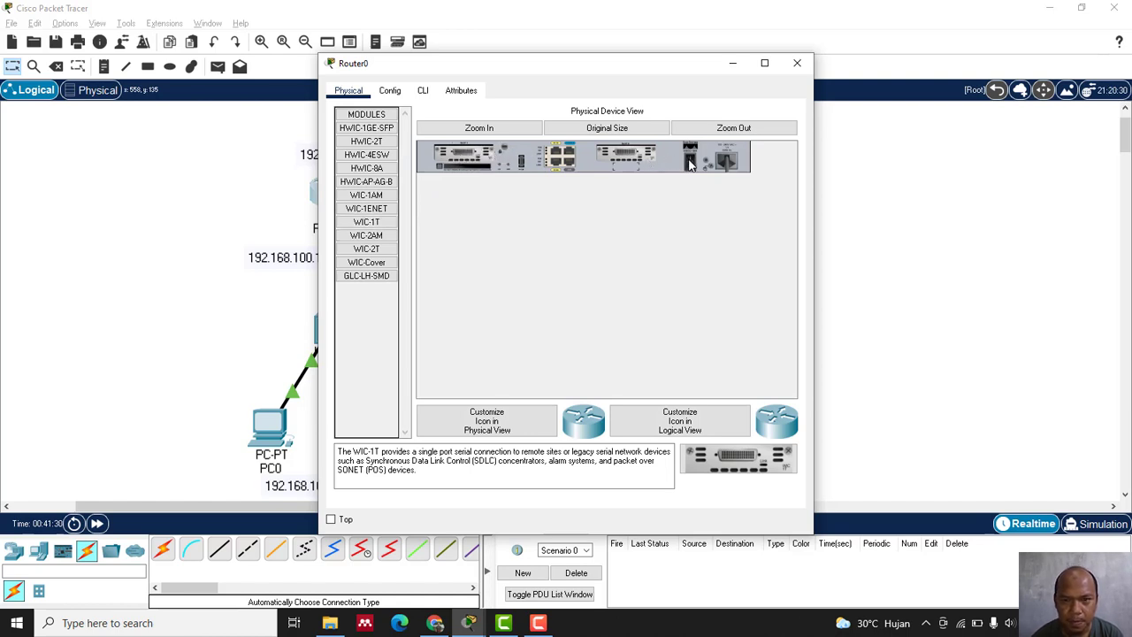
click(800, 64)
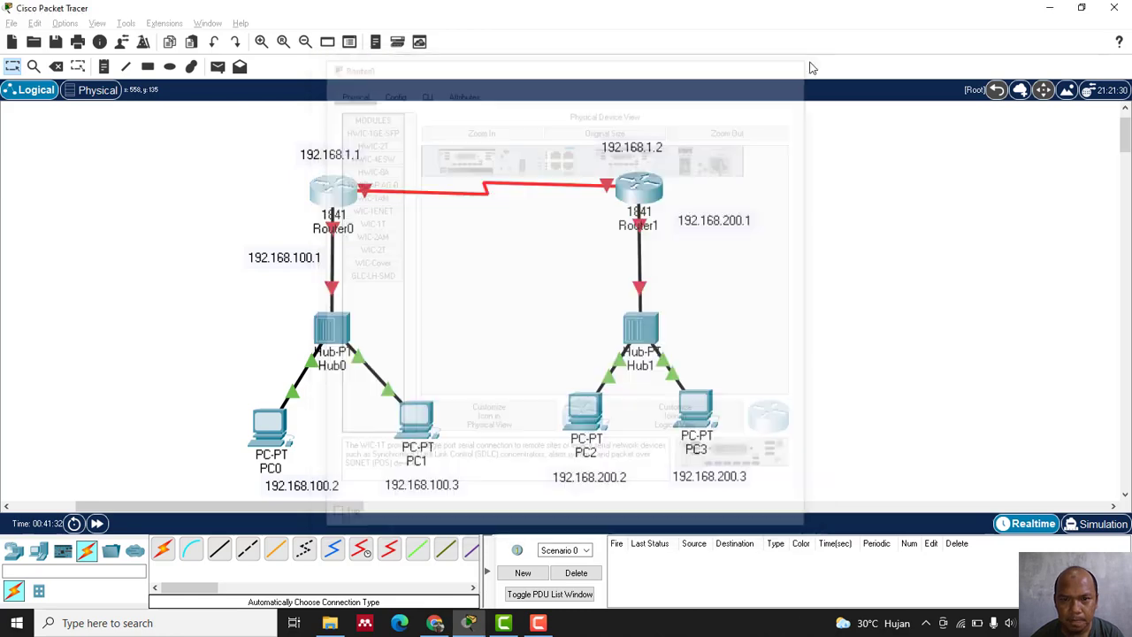
Install a WIC-1T module in Router1's empty expansion slot, turning the power off for the change and back on.
click(646, 196)
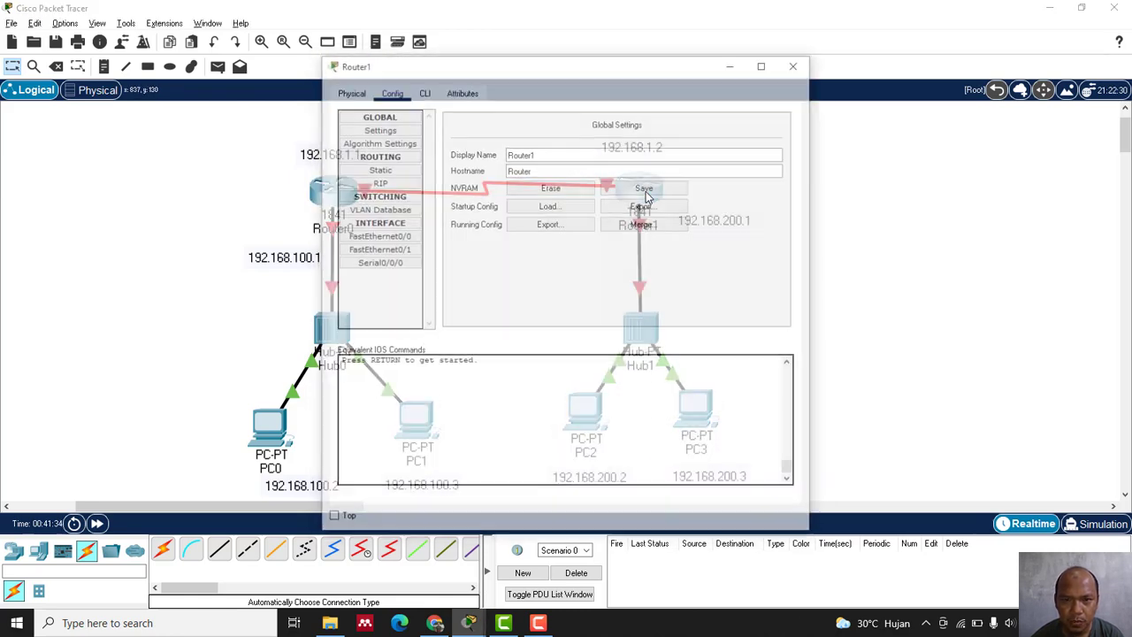
click(348, 91)
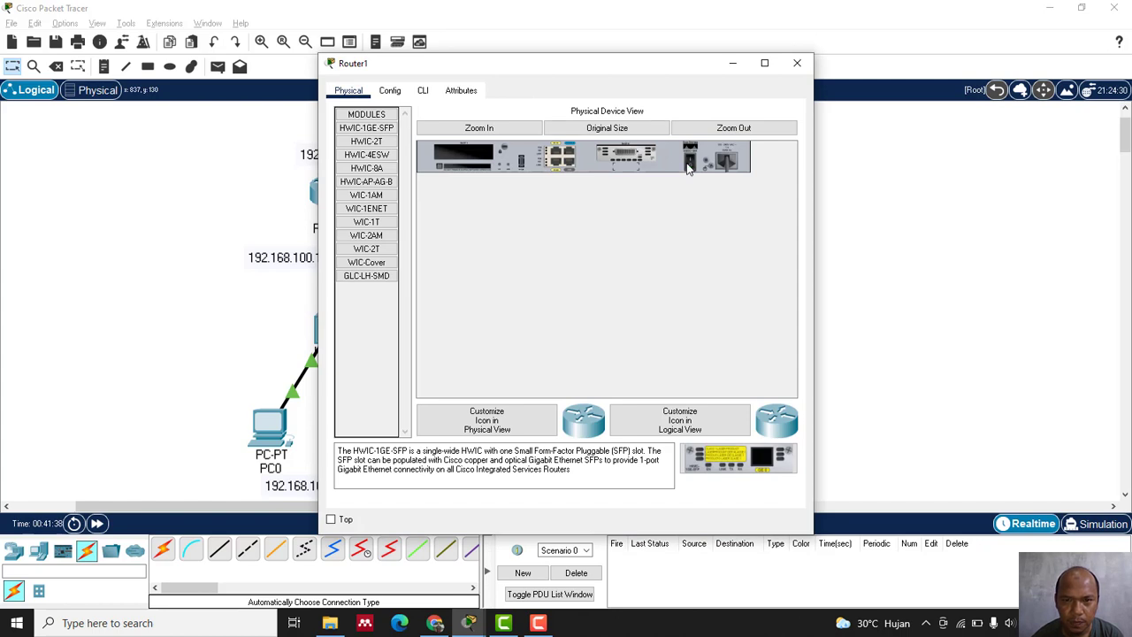
drag(384, 226, 485, 158)
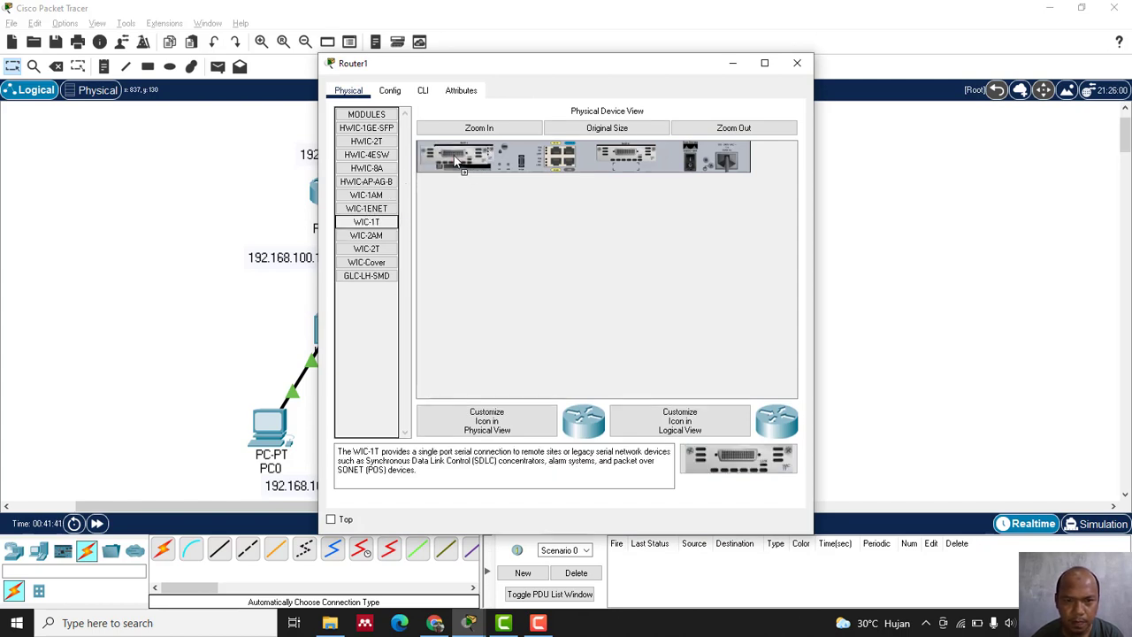
click(691, 162)
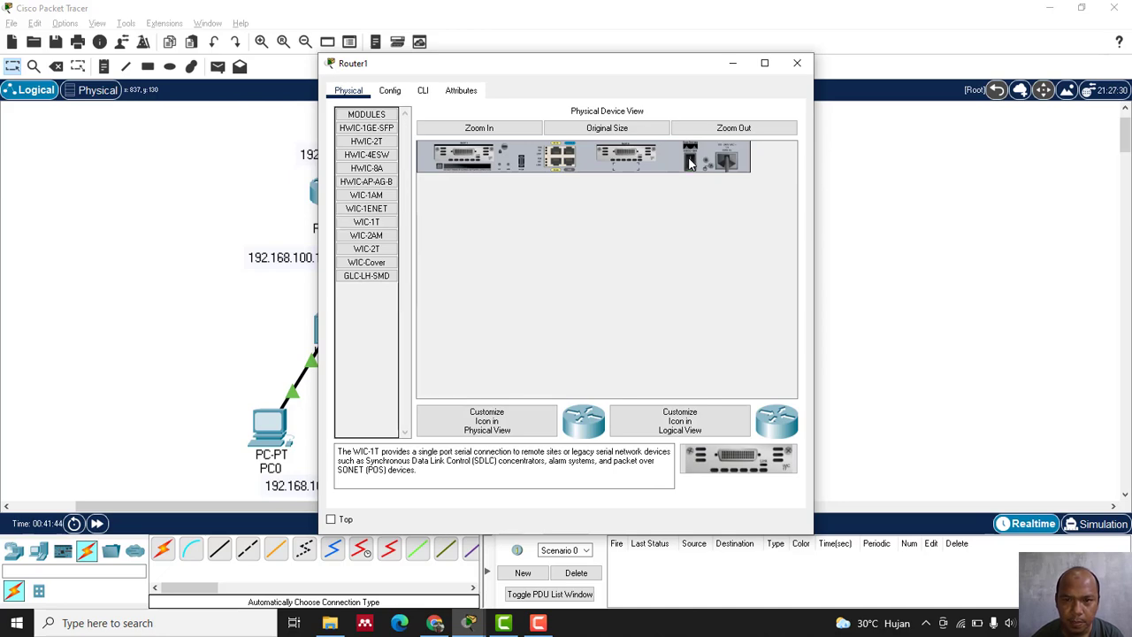
click(797, 64)
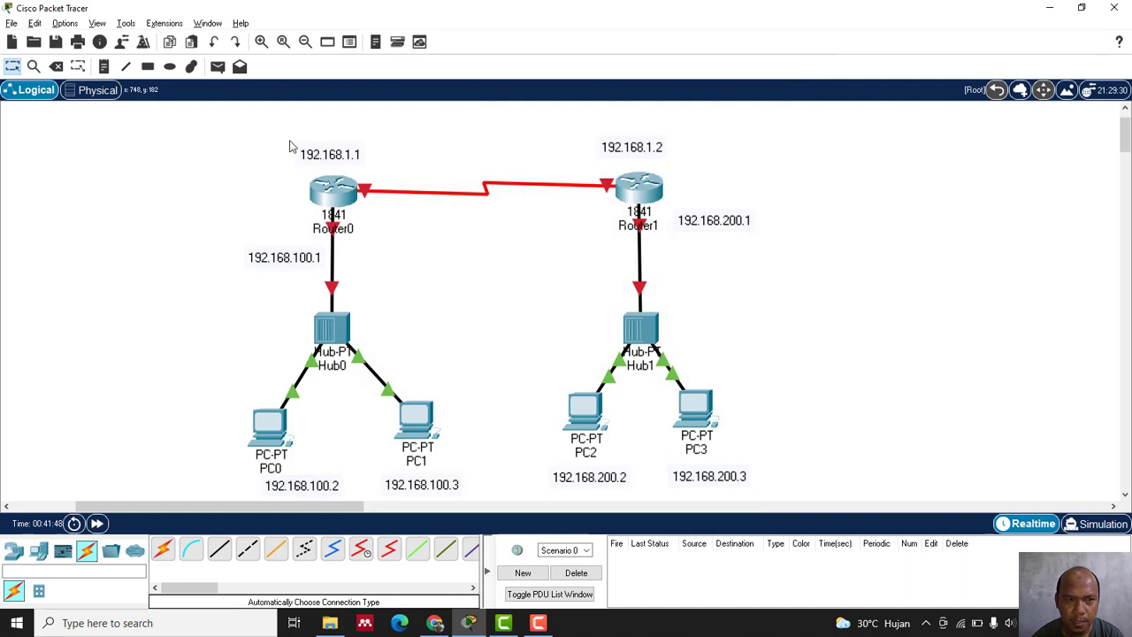
Delete the serial link between Router0 and Router1 and reconnect the two routers with an automatically chosen connection.
key(Delete)
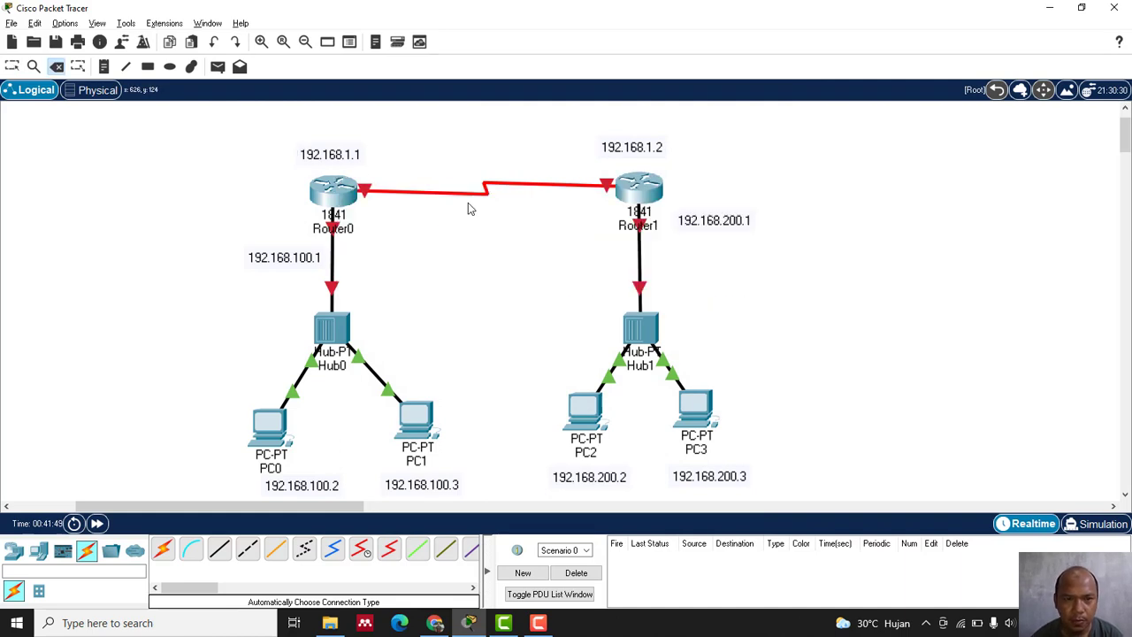
click(472, 187)
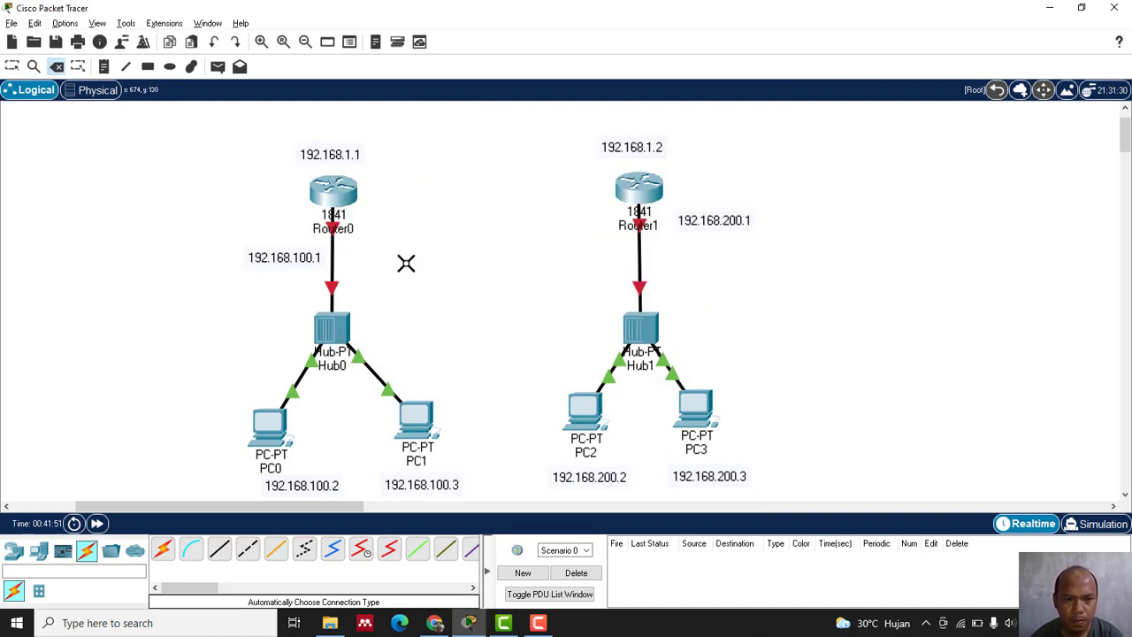
click(163, 549)
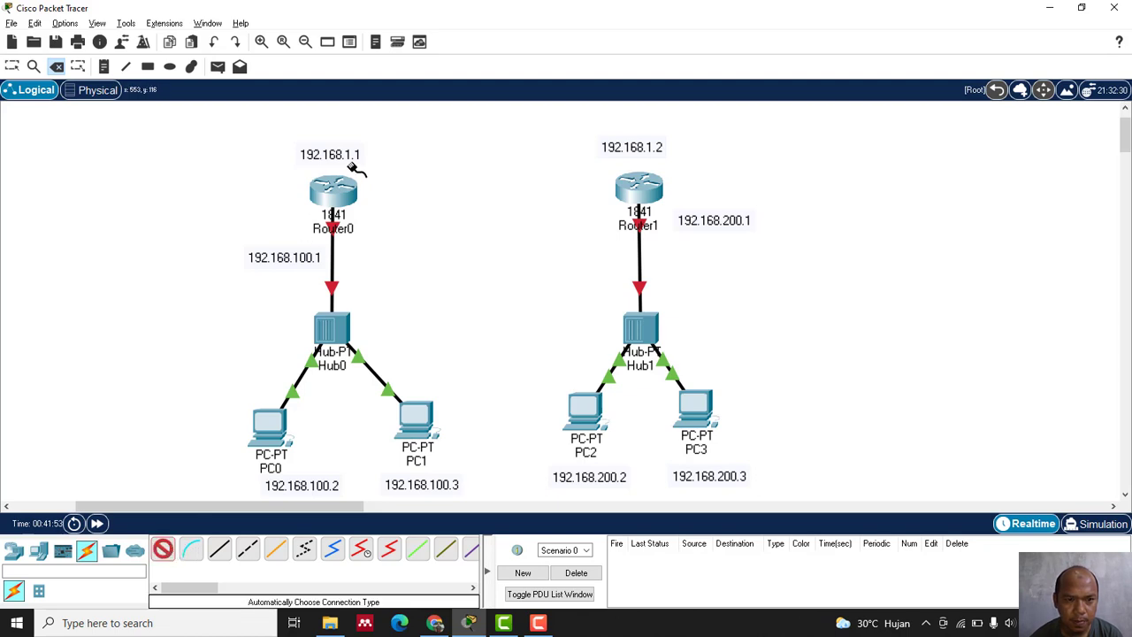
click(334, 188)
click(634, 188)
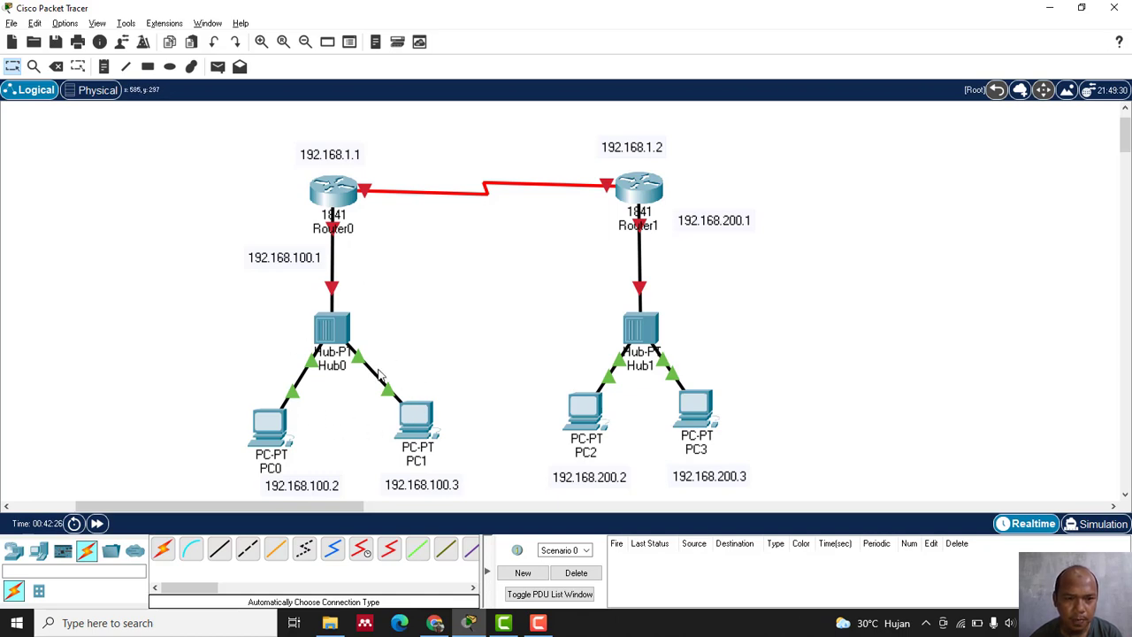
Enable FastEthernet0/0 on Router0 and set its IPv4 address to 192.168.100.1 with subnet mask 255.255.255.0.
click(336, 201)
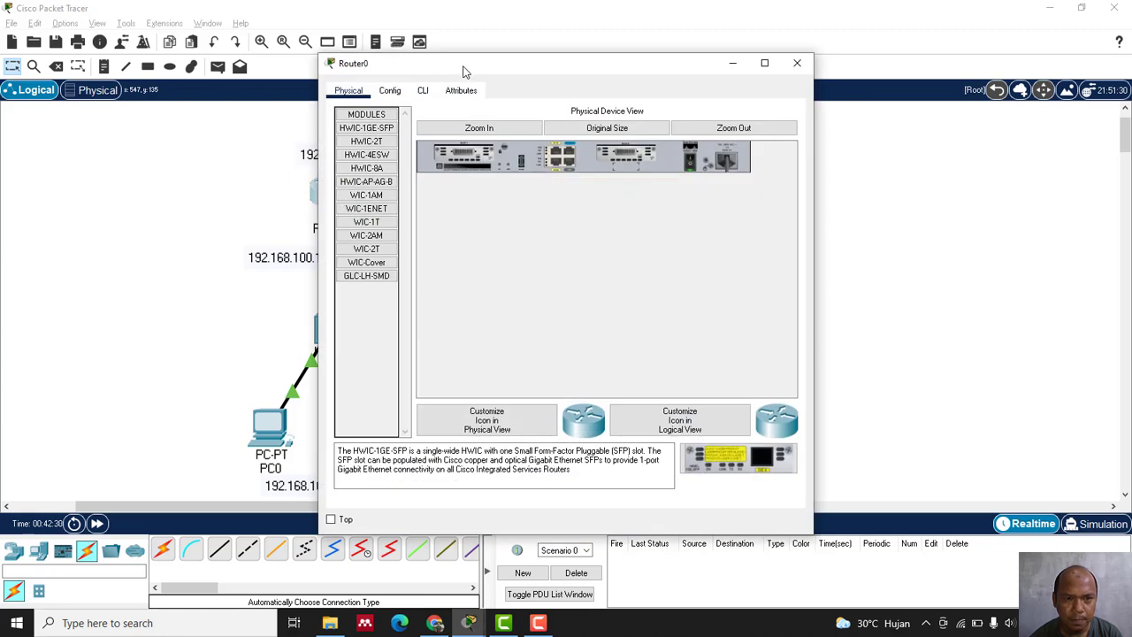
drag(464, 70, 591, 70)
click(515, 90)
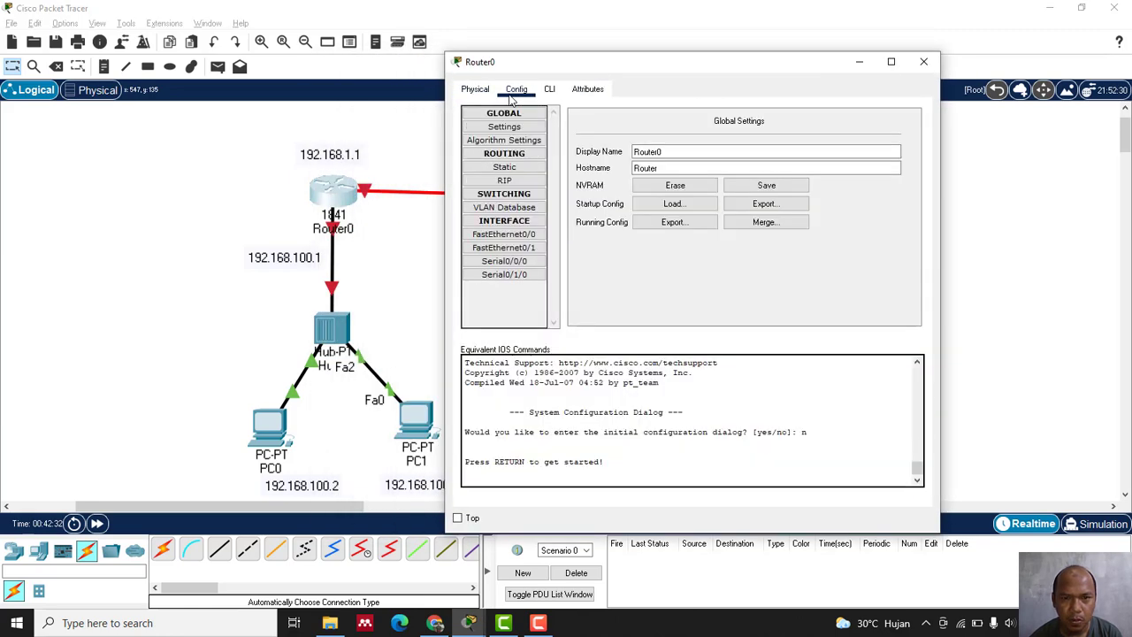
click(534, 235)
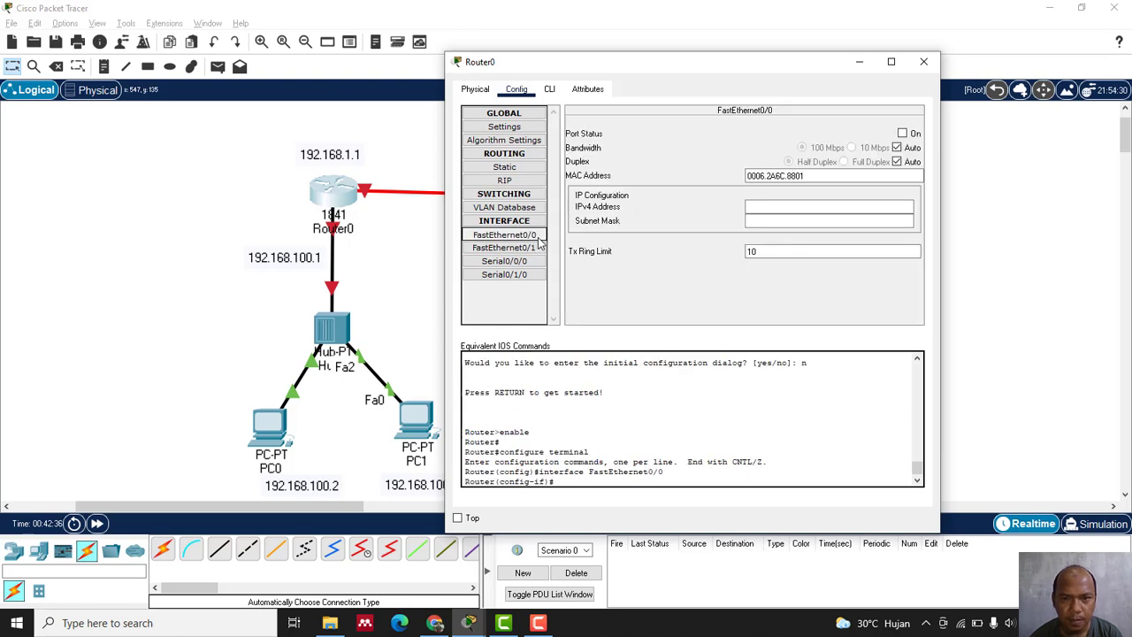
click(902, 134)
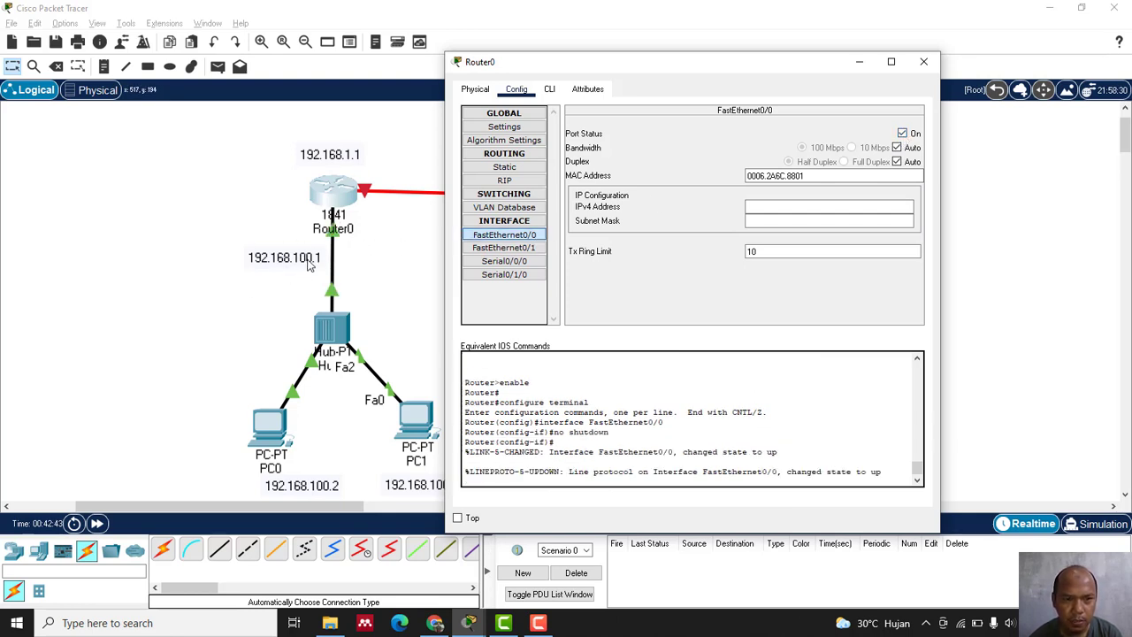
click(802, 220)
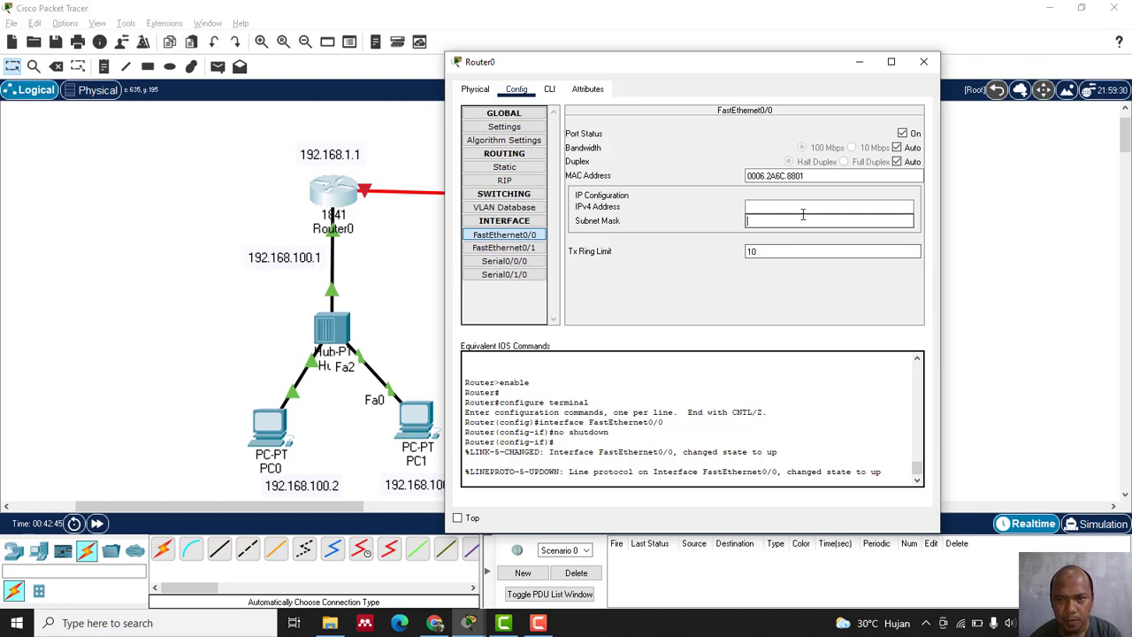
click(803, 209)
text(192)
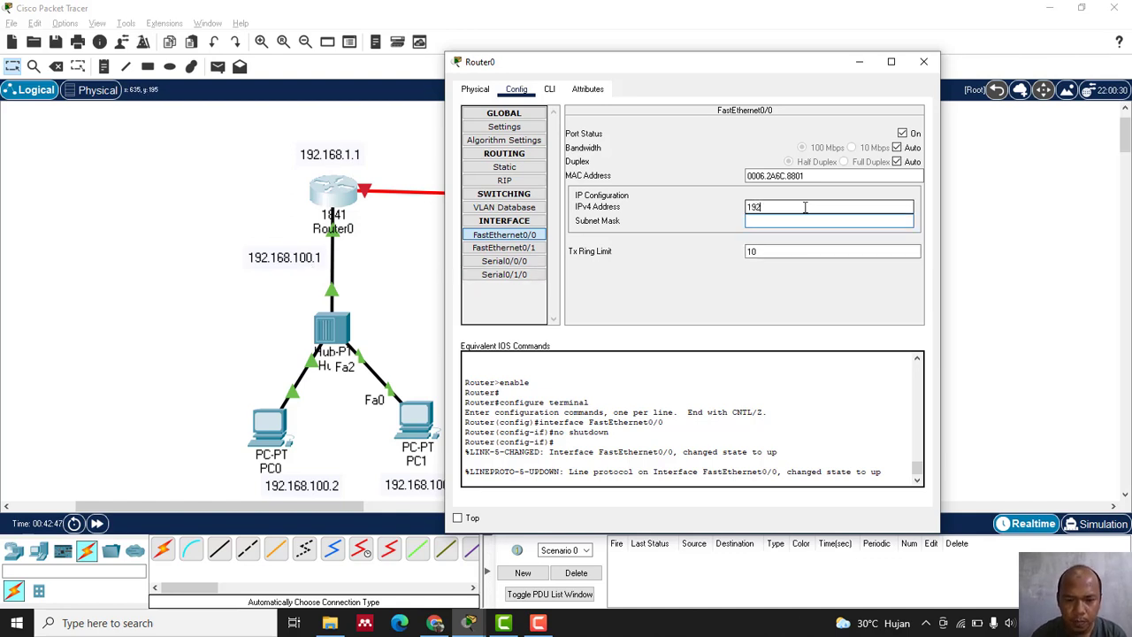
text(.168.100.1)
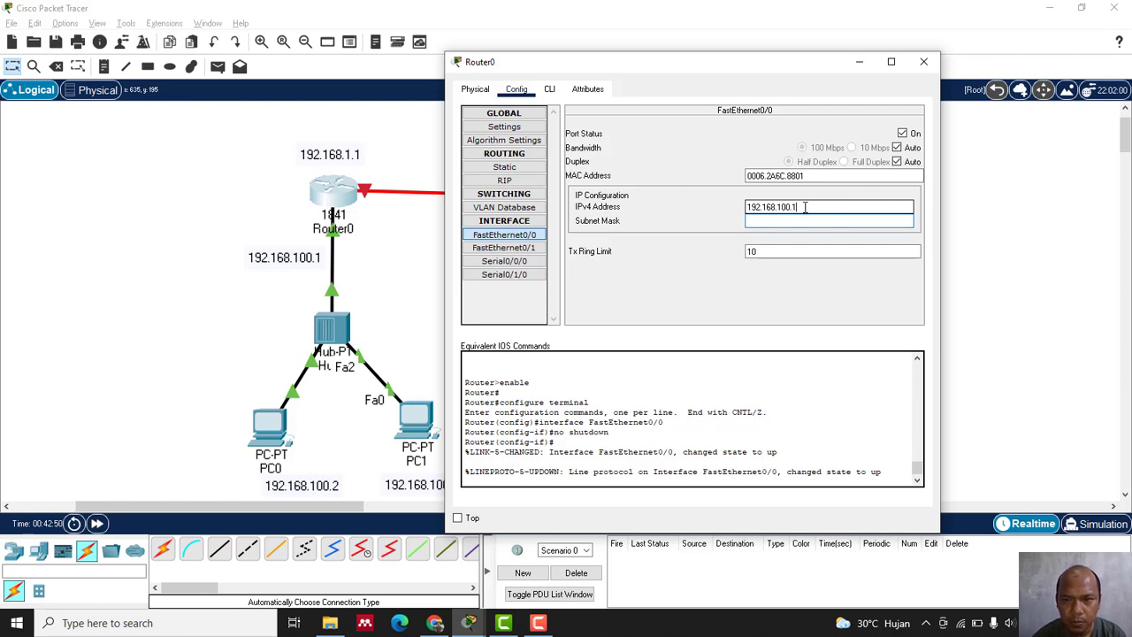
click(800, 222)
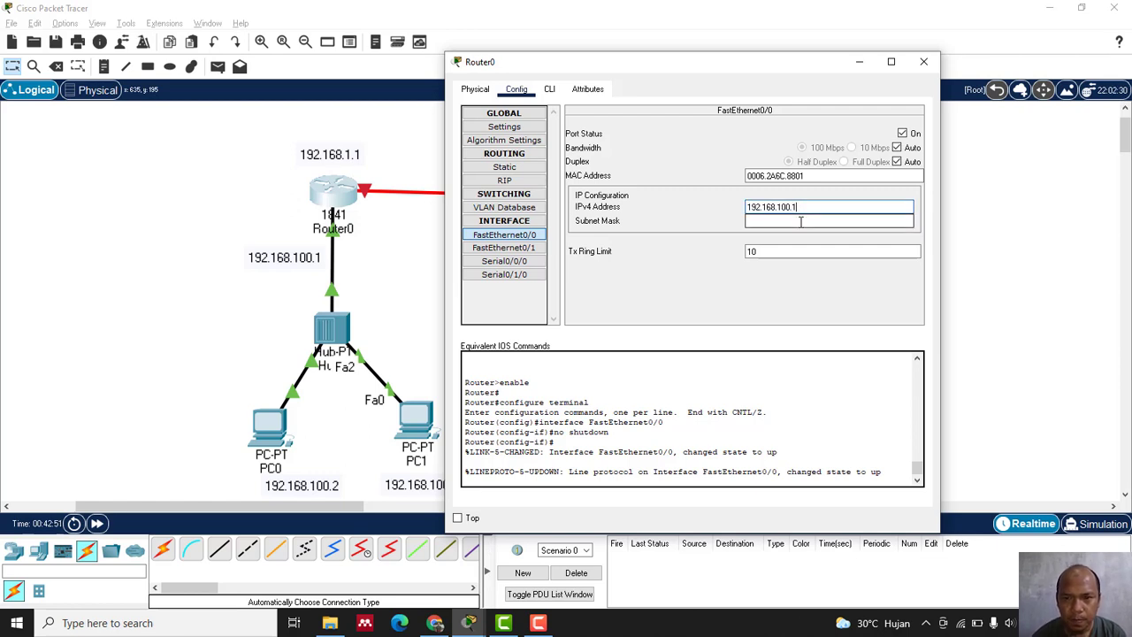
Enable Serial0/0/0 on Router0, set its IPv4 address to 192.168.1.1 with subnet mask 255.255.255.0, and close the router's settings.
click(524, 264)
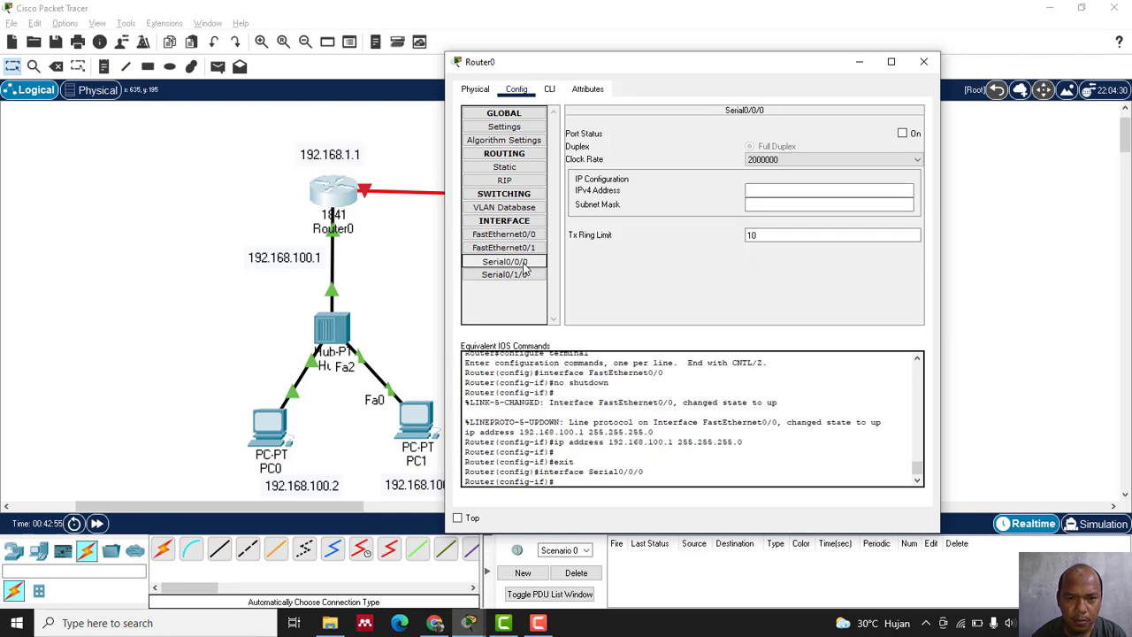
click(902, 135)
click(783, 193)
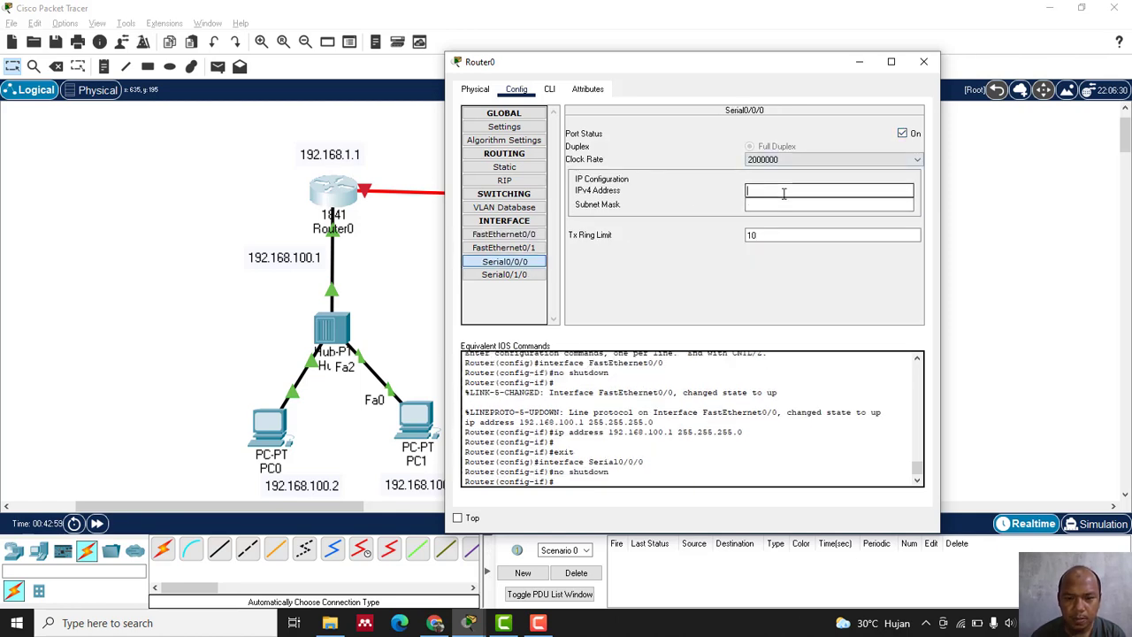
text(192.168.1.1)
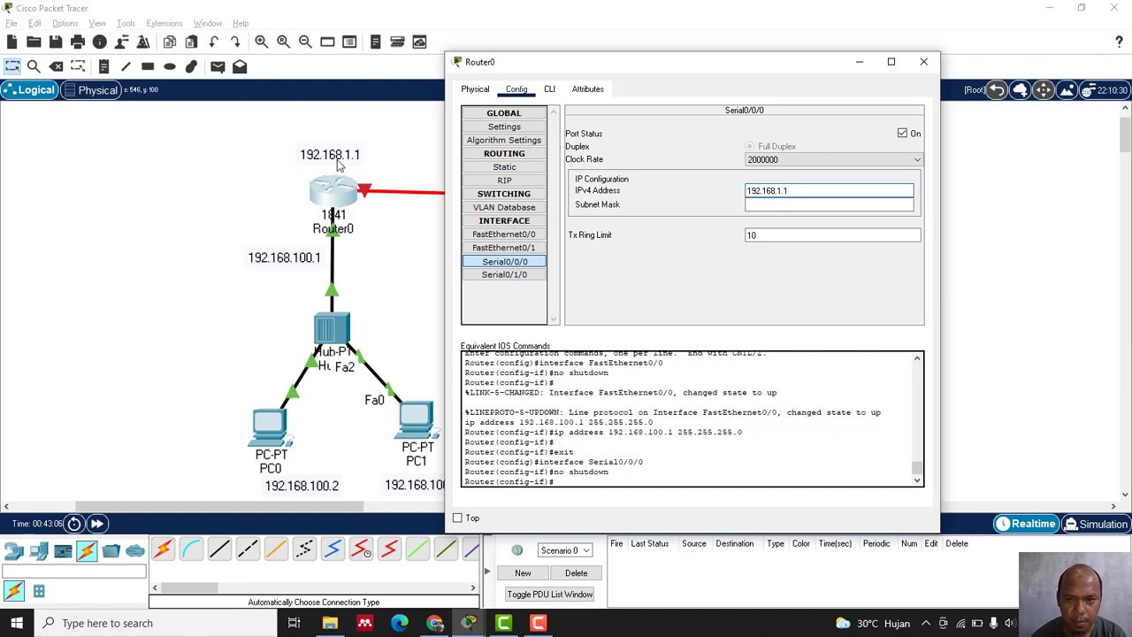
click(786, 204)
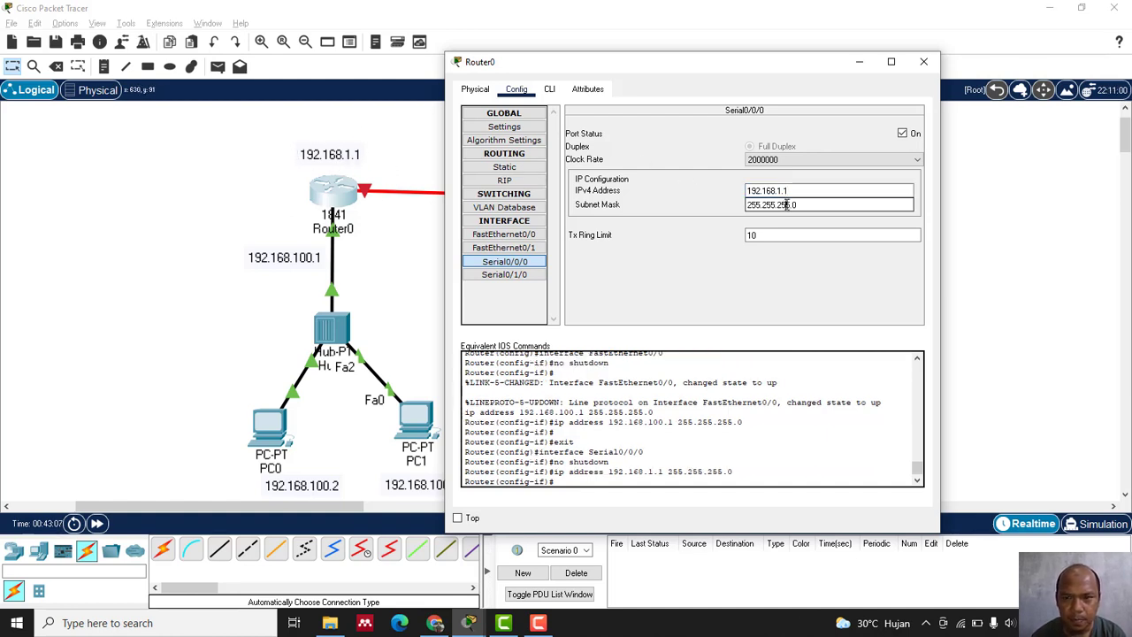
click(924, 62)
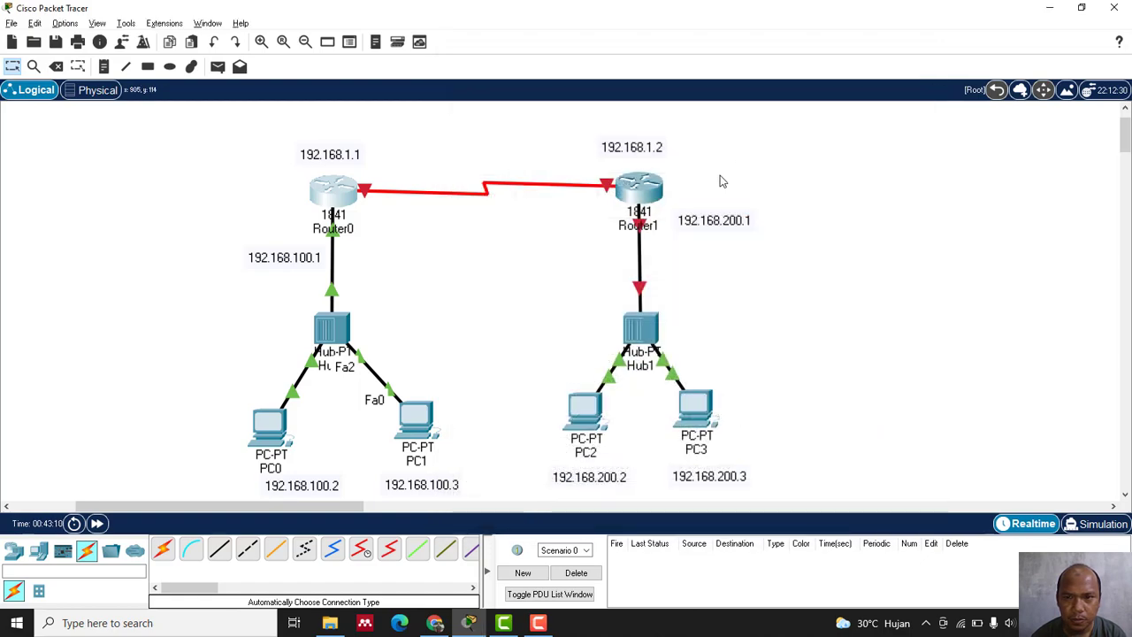
Set Router1's FastEthernet0/0 IPv4 address to 192.168.200.1 with subnet mask 255.255.255.0 and enable the port.
click(647, 193)
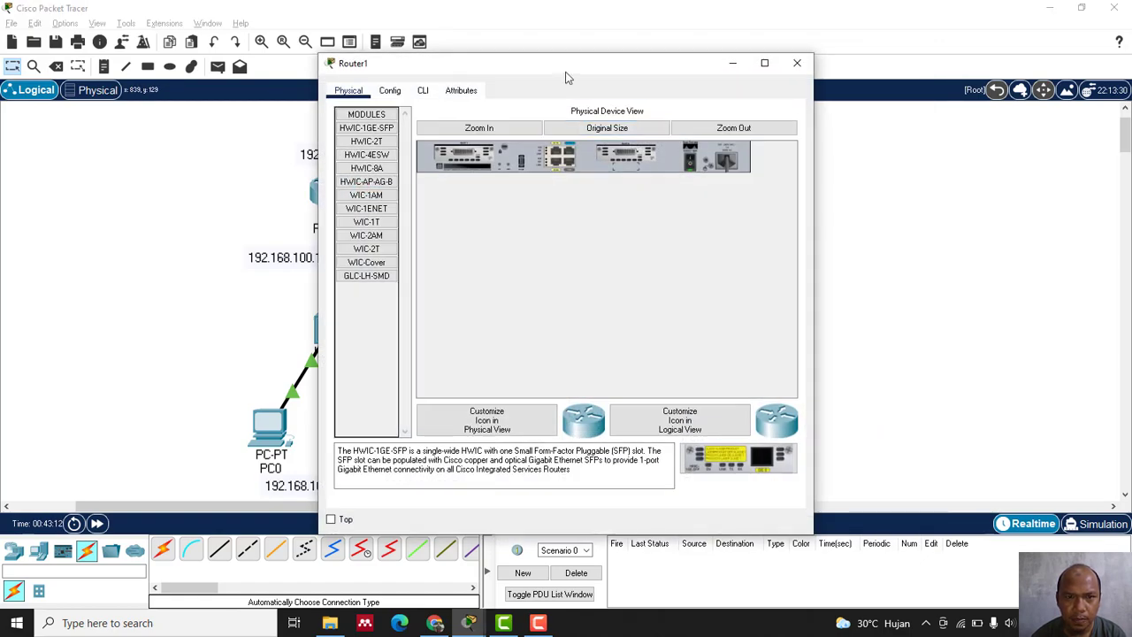
drag(563, 76, 789, 151)
click(605, 167)
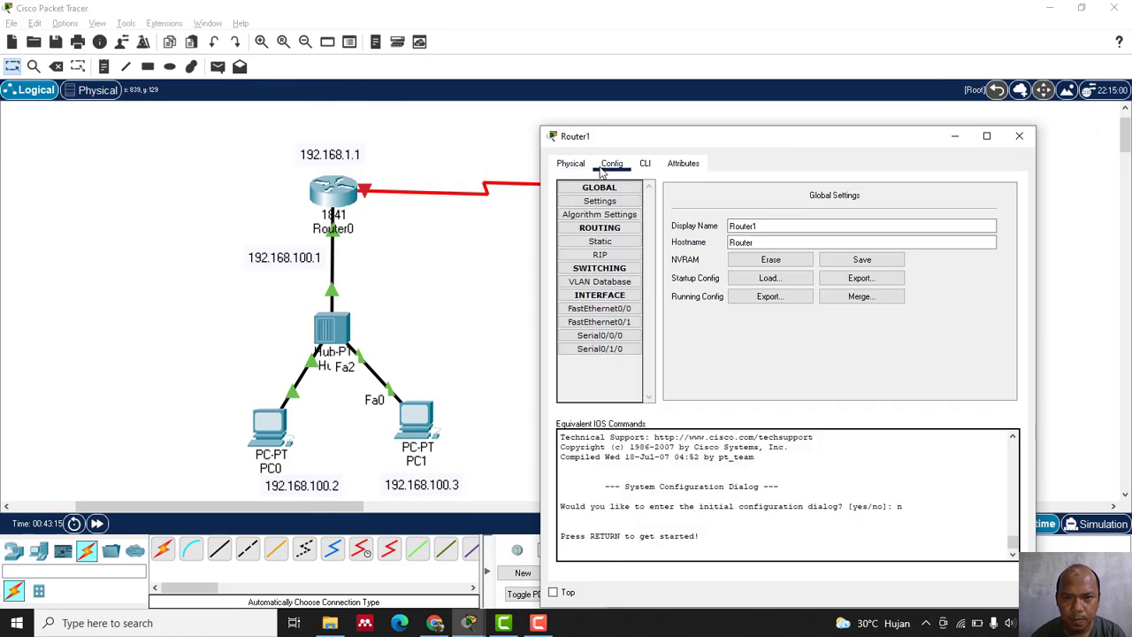
click(608, 308)
drag(816, 137, 394, 121)
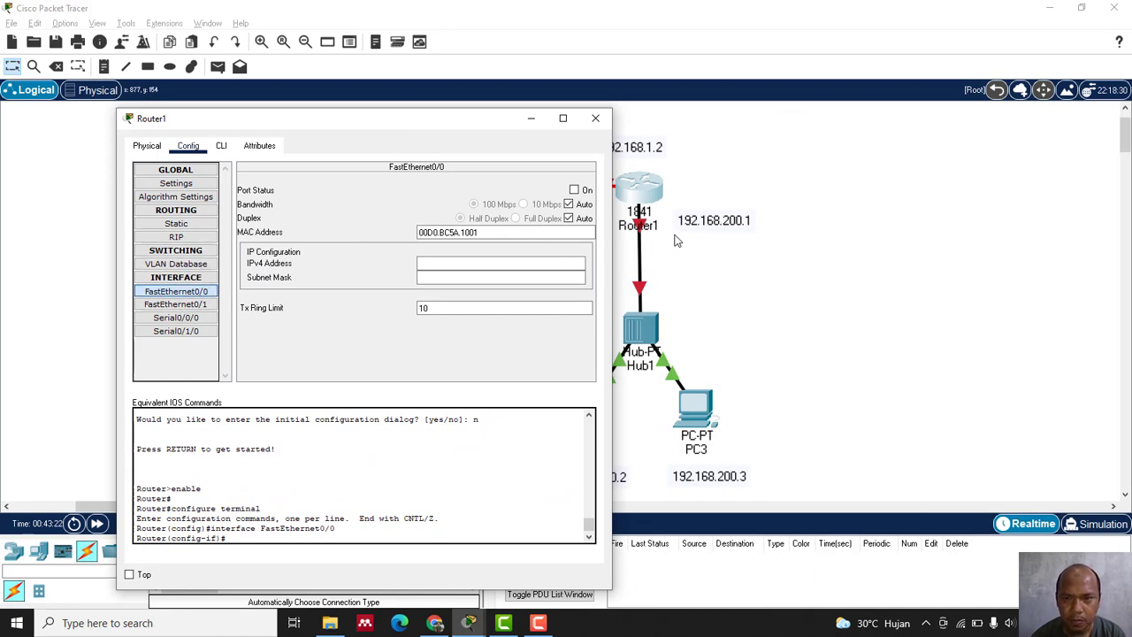
click(453, 263)
text(192.168.200)
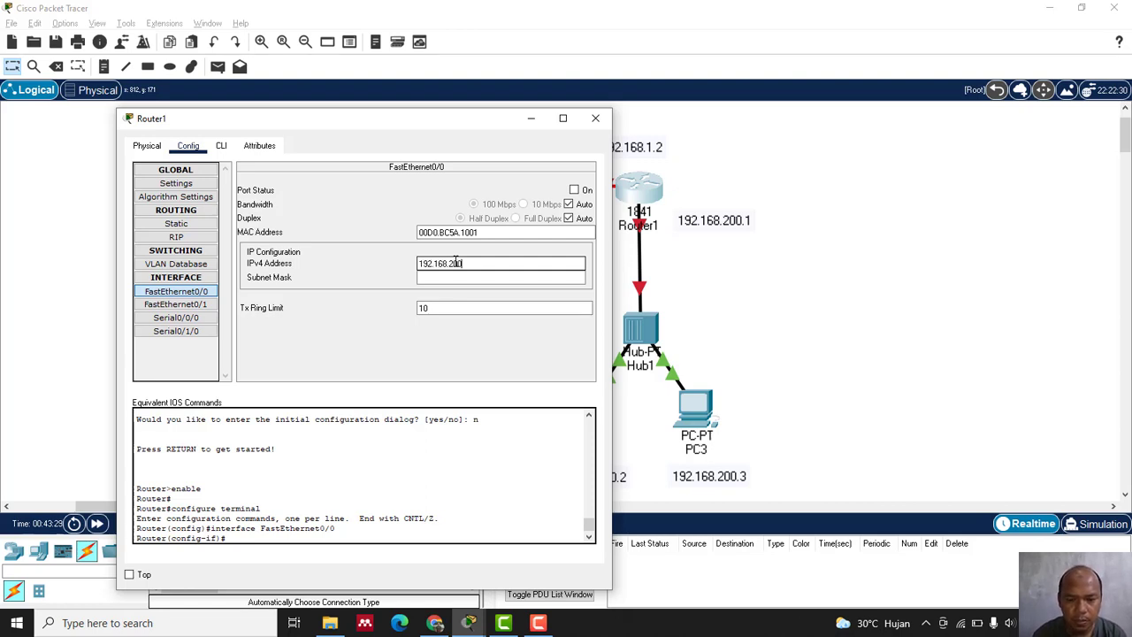
text(.1)
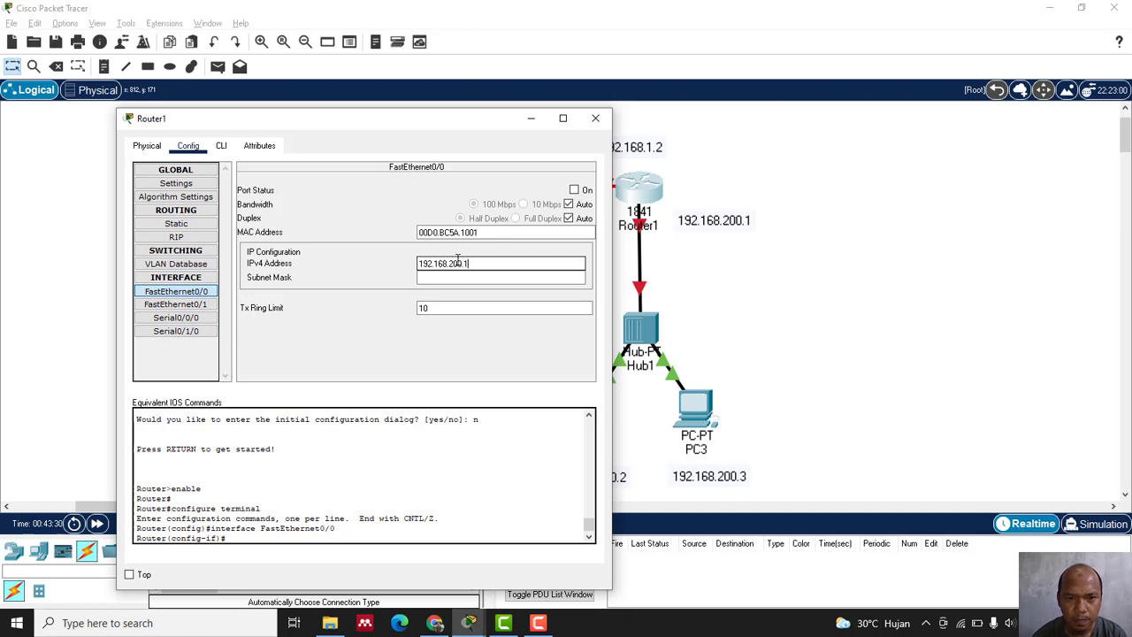
click(574, 190)
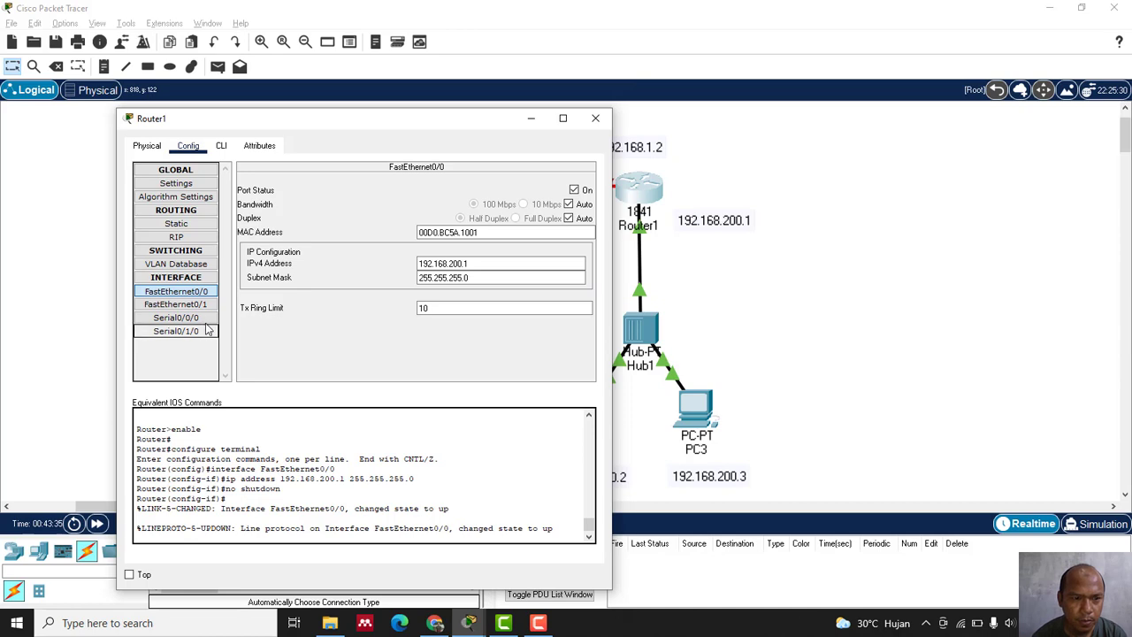
Enable Serial0/0/0 on Router1, set its IPv4 address to 192.168.1.2 with subnet mask 255.255.255.0, and close the router's settings.
click(176, 318)
click(574, 190)
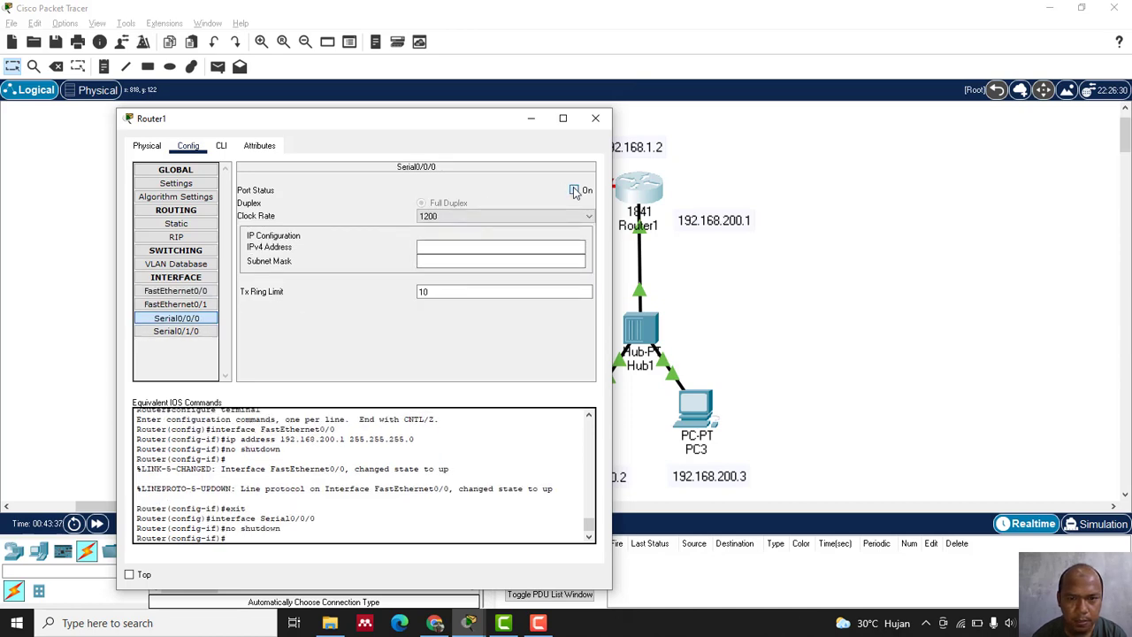
click(517, 246)
text(192)
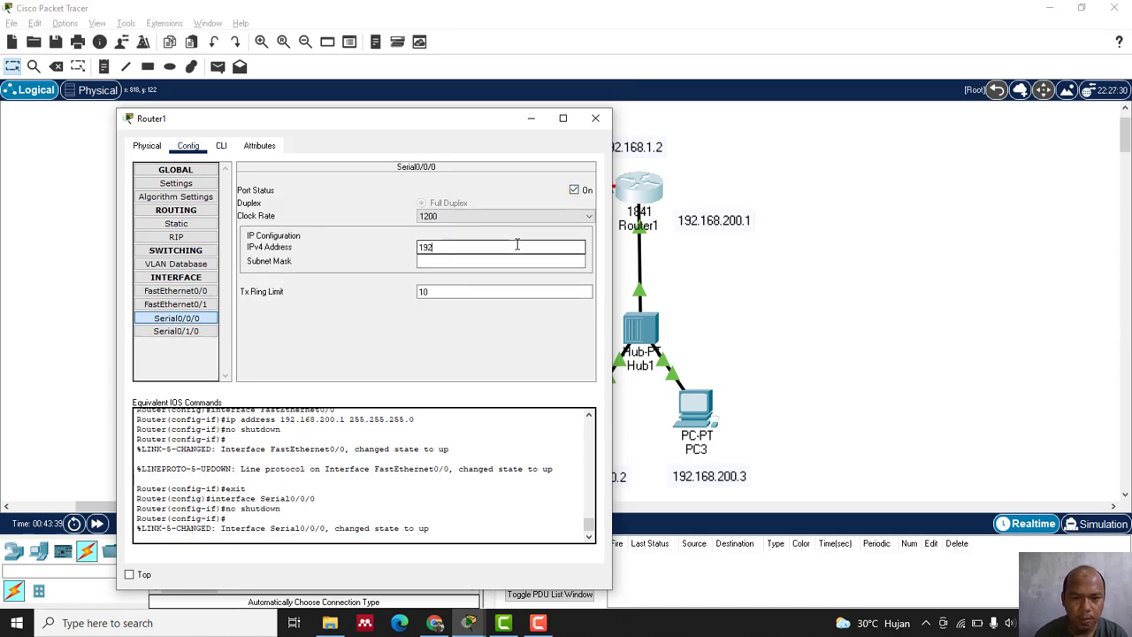
text(.168.1.2)
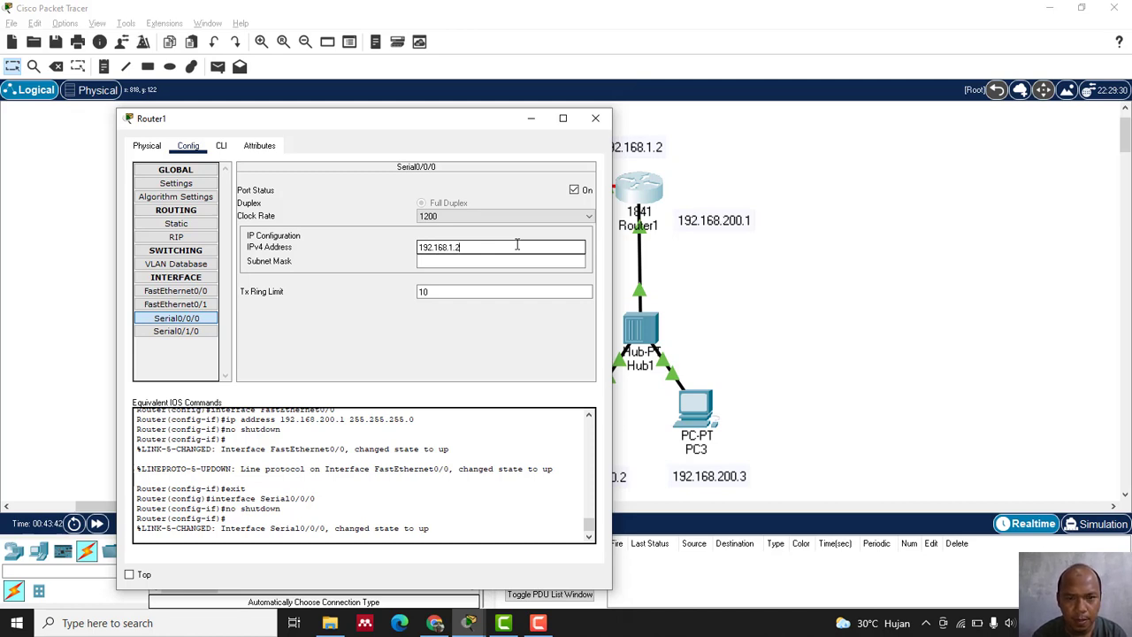
key(Tab)
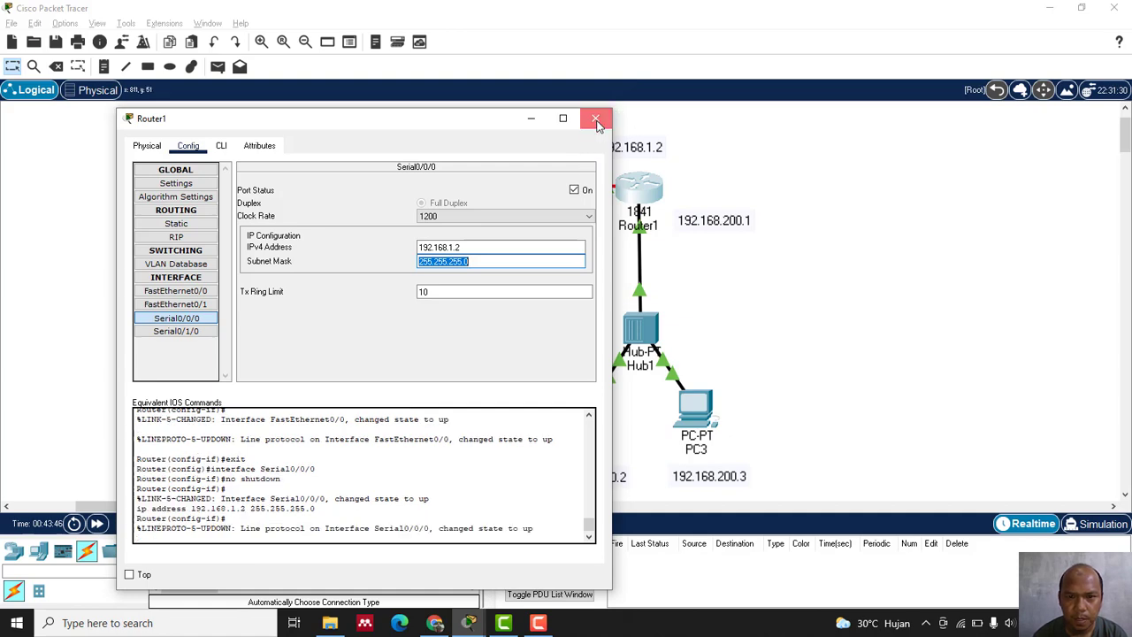
click(596, 121)
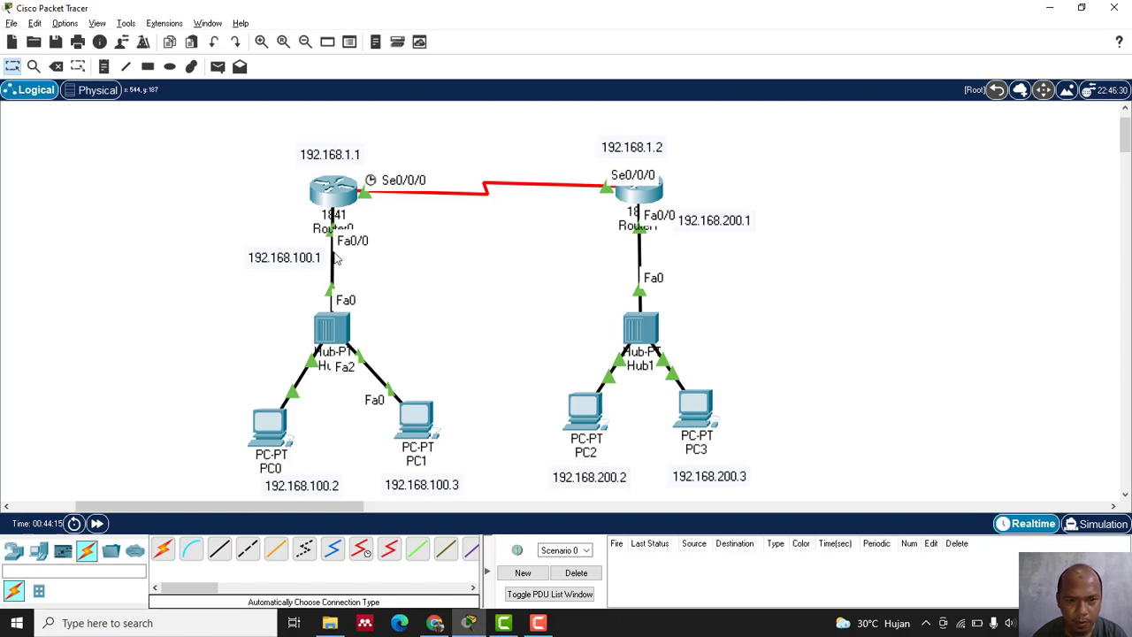
Set PC0's static IPv4 address to 192.168.100.2 with subnet mask 255.255.255.0 in its IP configuration.
click(278, 429)
click(398, 161)
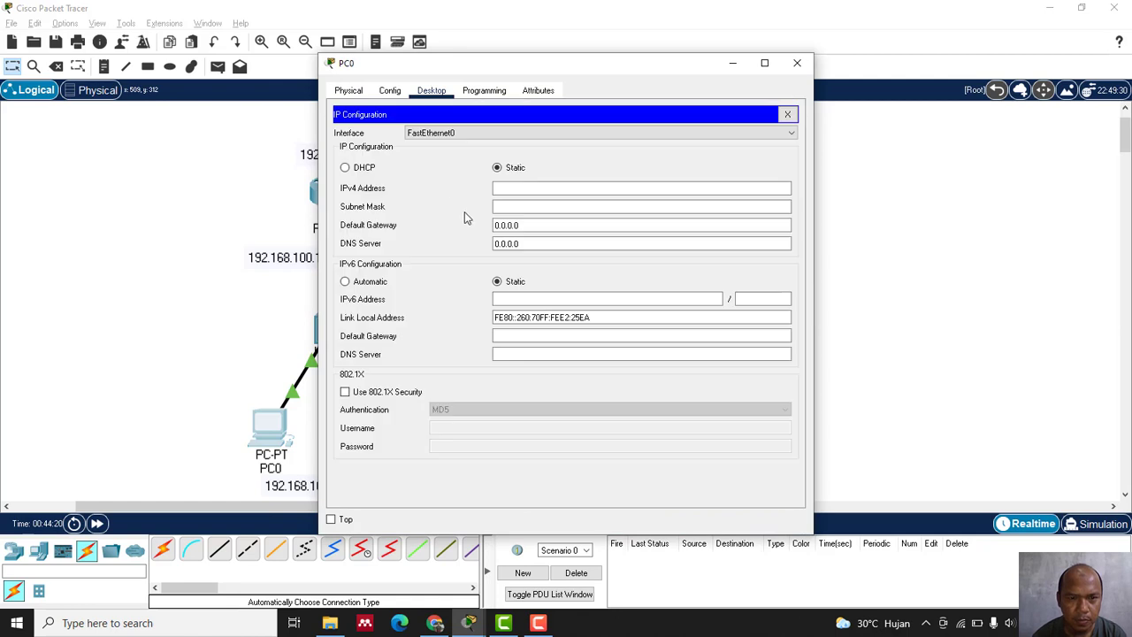
text(192.168)
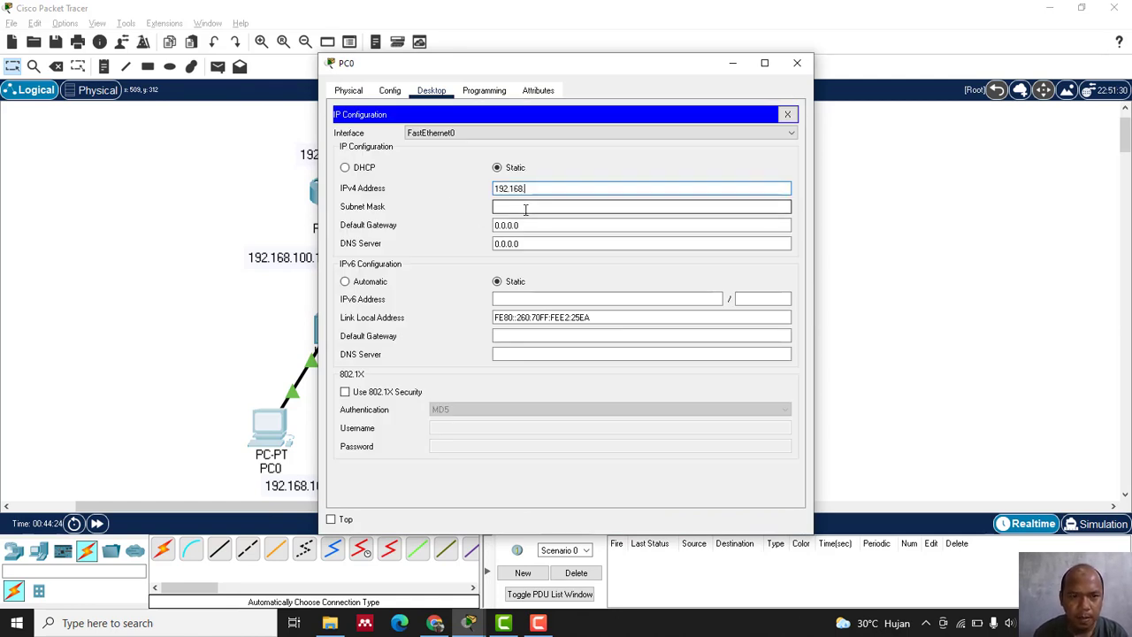
text(.100.2)
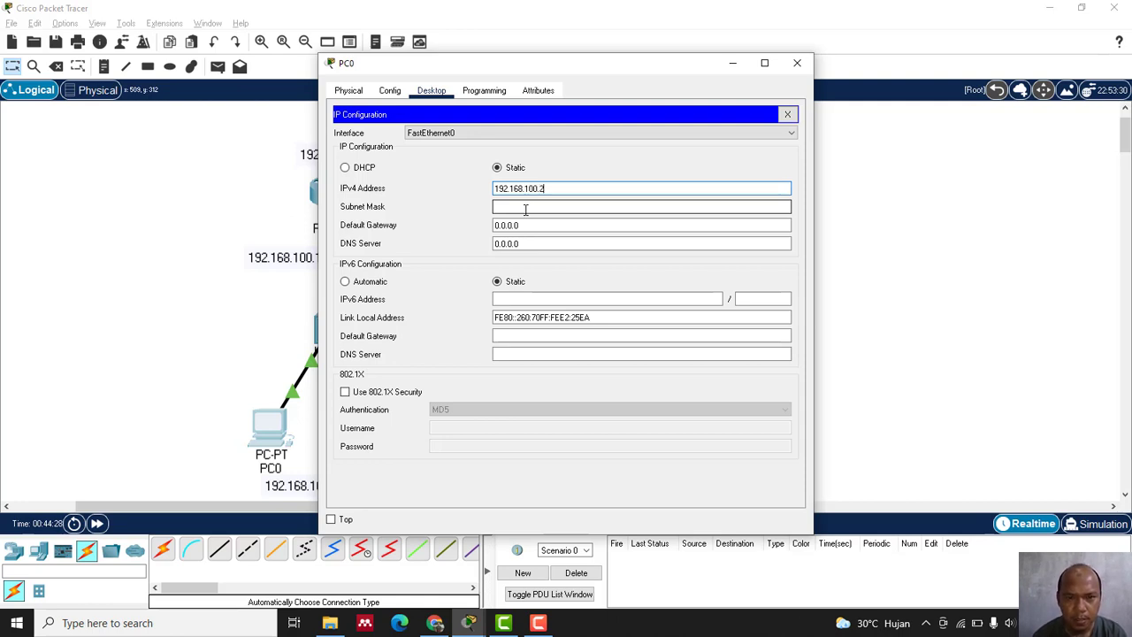
click(525, 208)
Set PC0's default gateway to 192.168.100.1, copy that address and close the PC's settings.
drag(528, 222, 455, 222)
text(192.168.1)
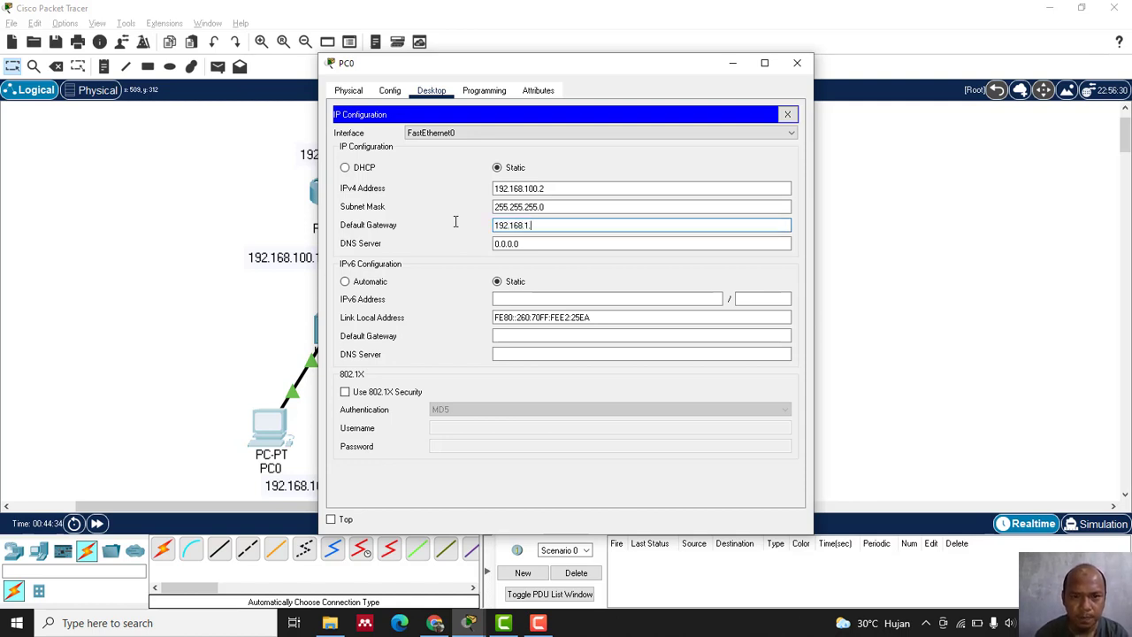
text(00)
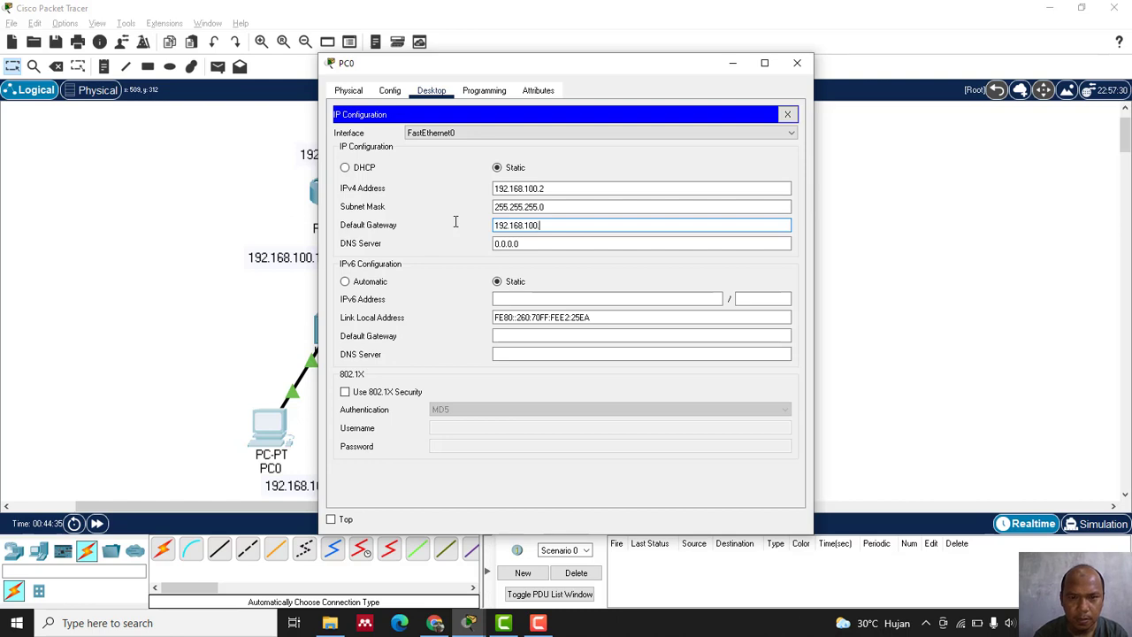
text(.1)
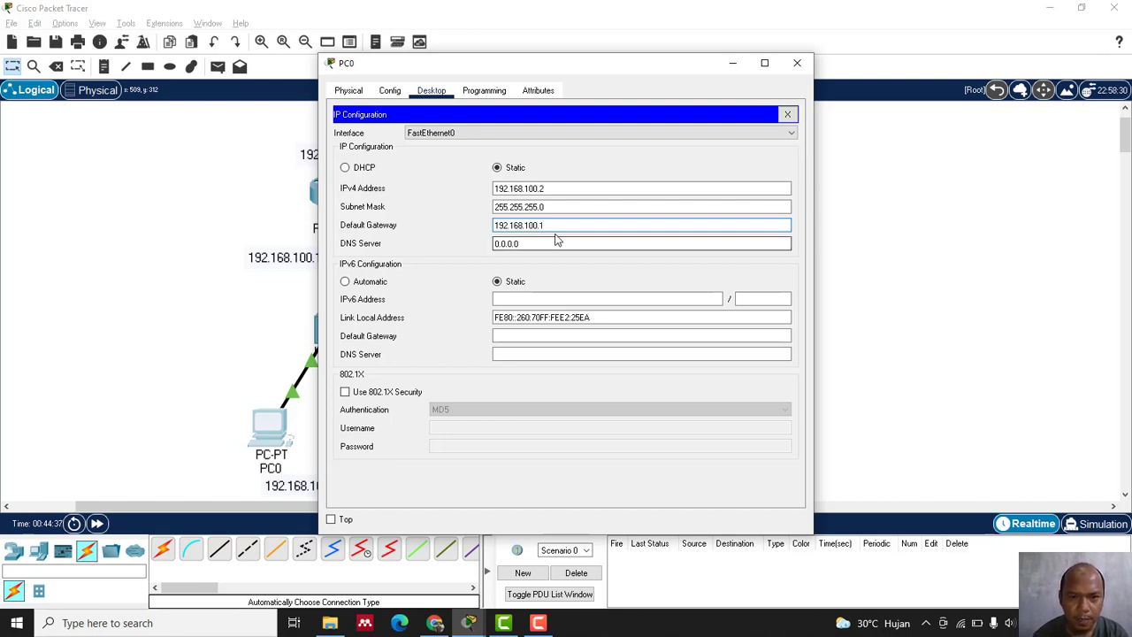
drag(558, 226, 495, 226)
key(ctrl+c)
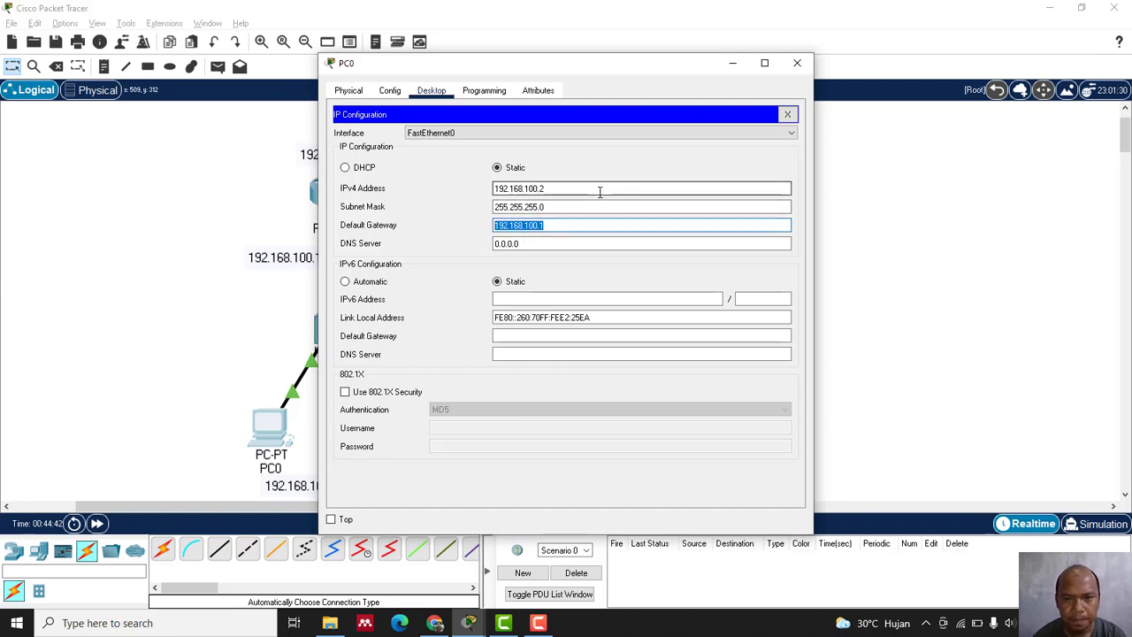
click(797, 63)
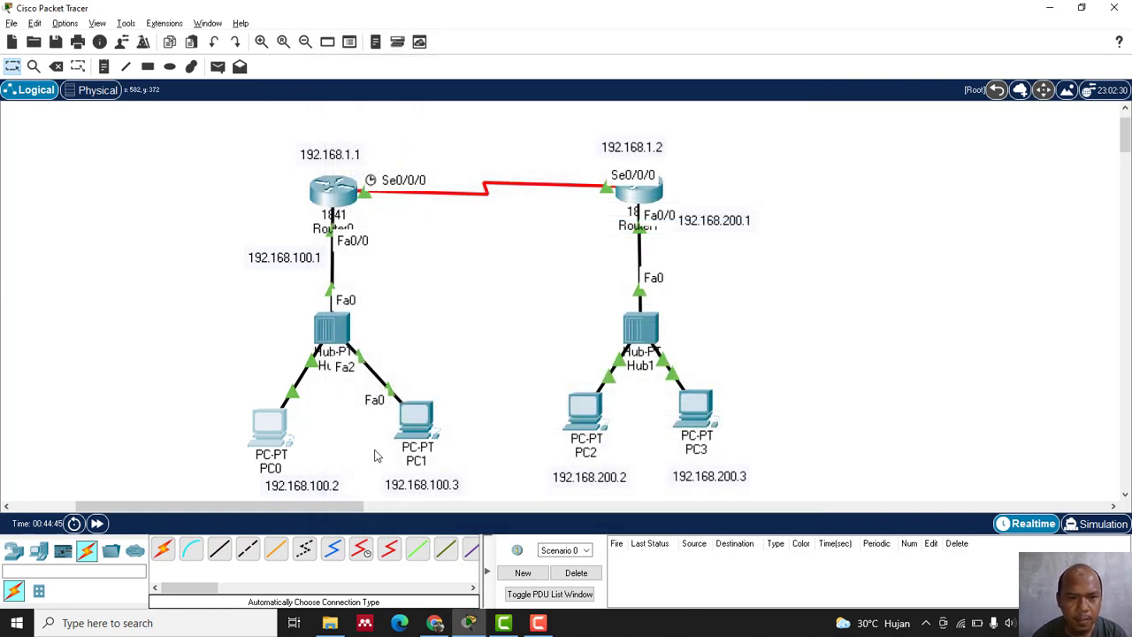
Configure PC1 with IPv4 address 192.168.100.3, subnet mask 255.255.255.0 and default gateway 192.168.100.1, and close its settings.
click(436, 428)
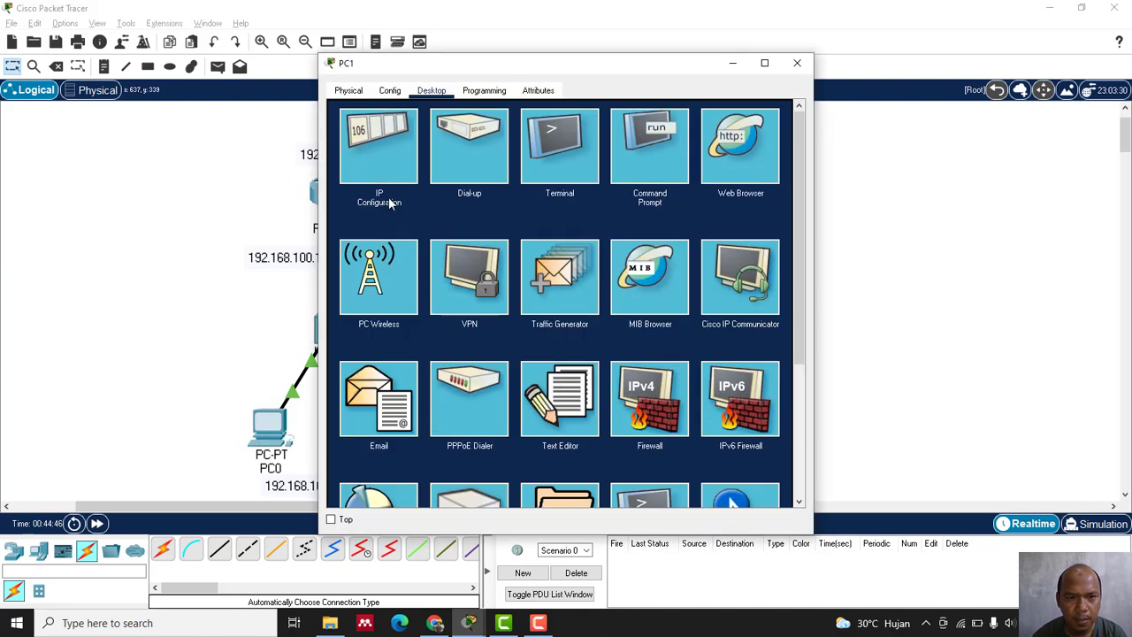
click(389, 181)
click(525, 190)
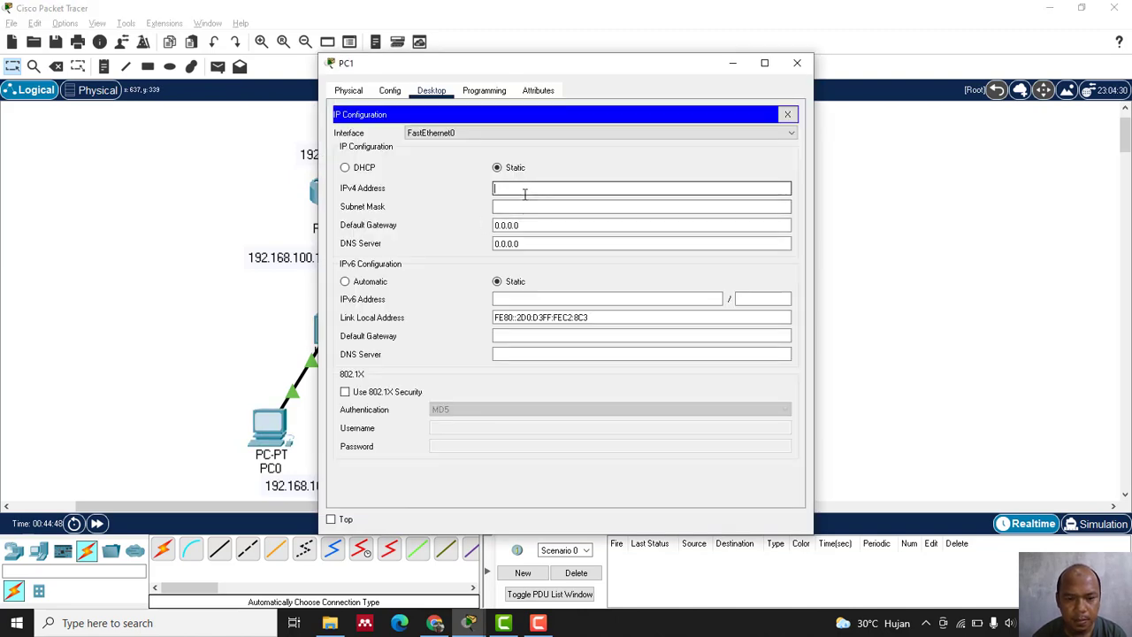
text(192.168.100.1)
key(BackSpace)
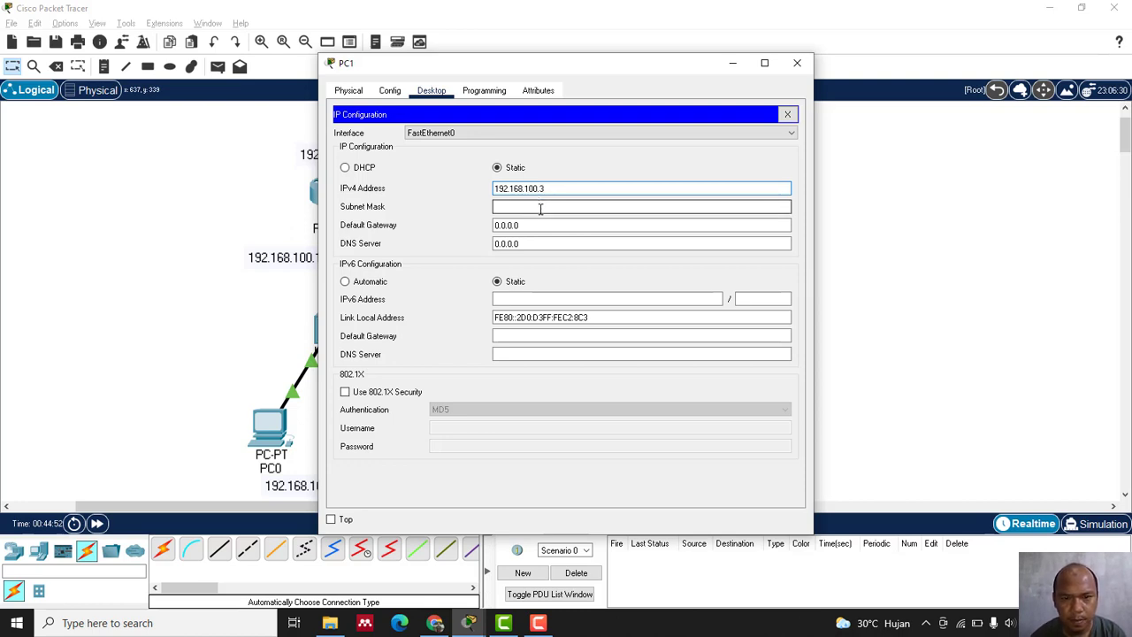
click(540, 208)
key(Tab)
text(192.168.100.1)
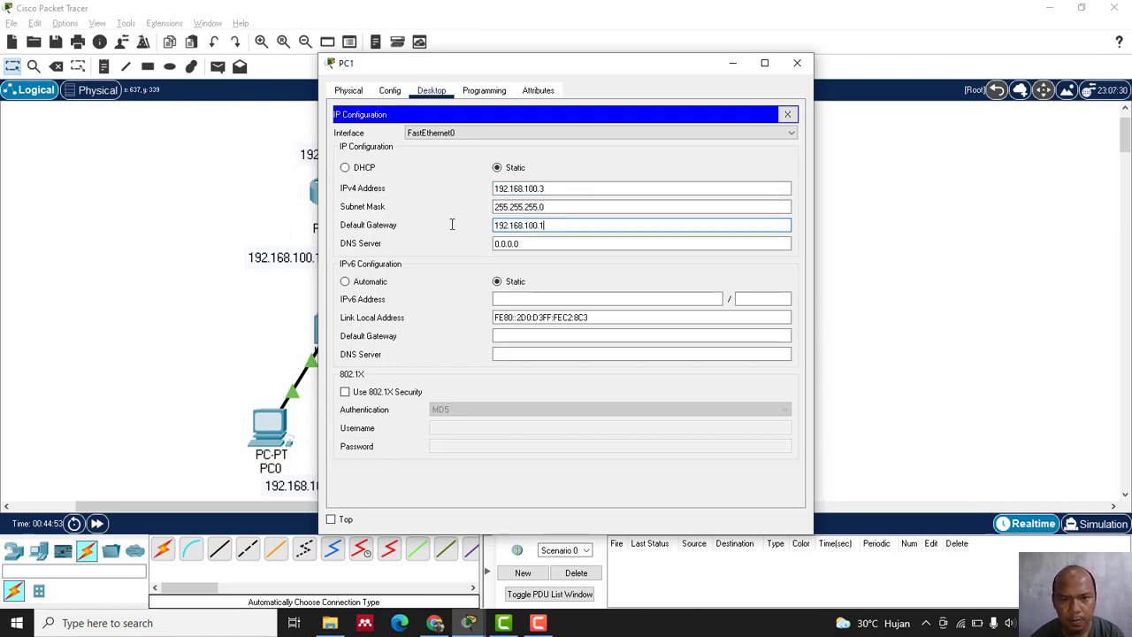
click(797, 63)
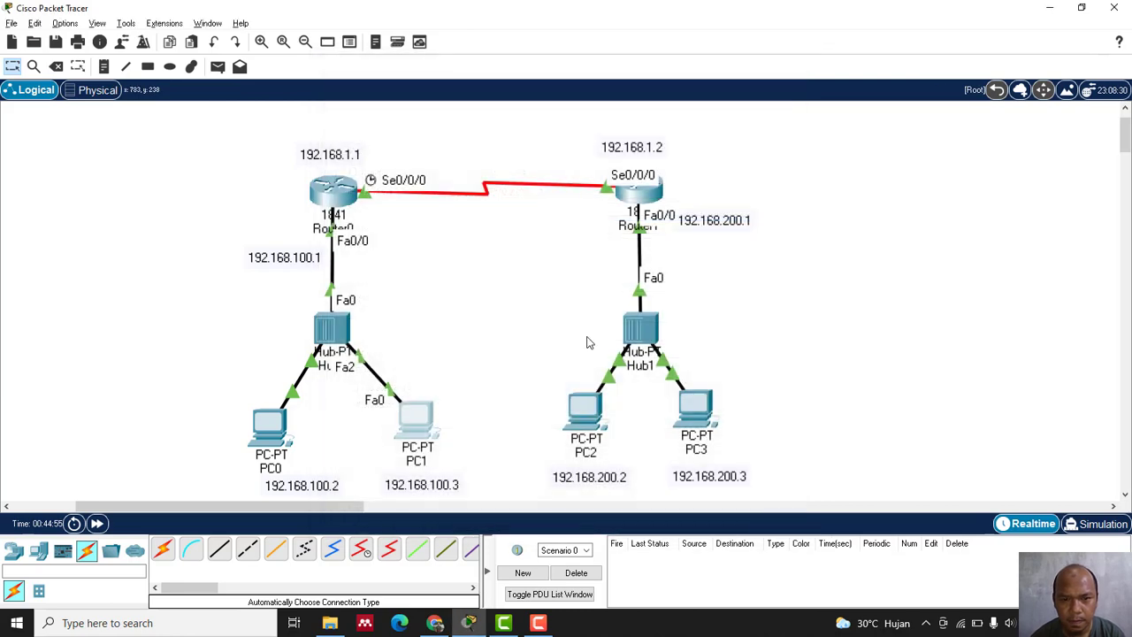
Set PC2's IPv4 address to 192.168.200.2 with subnet mask 255.255.255.0, reusing the copied address as a base.
click(588, 411)
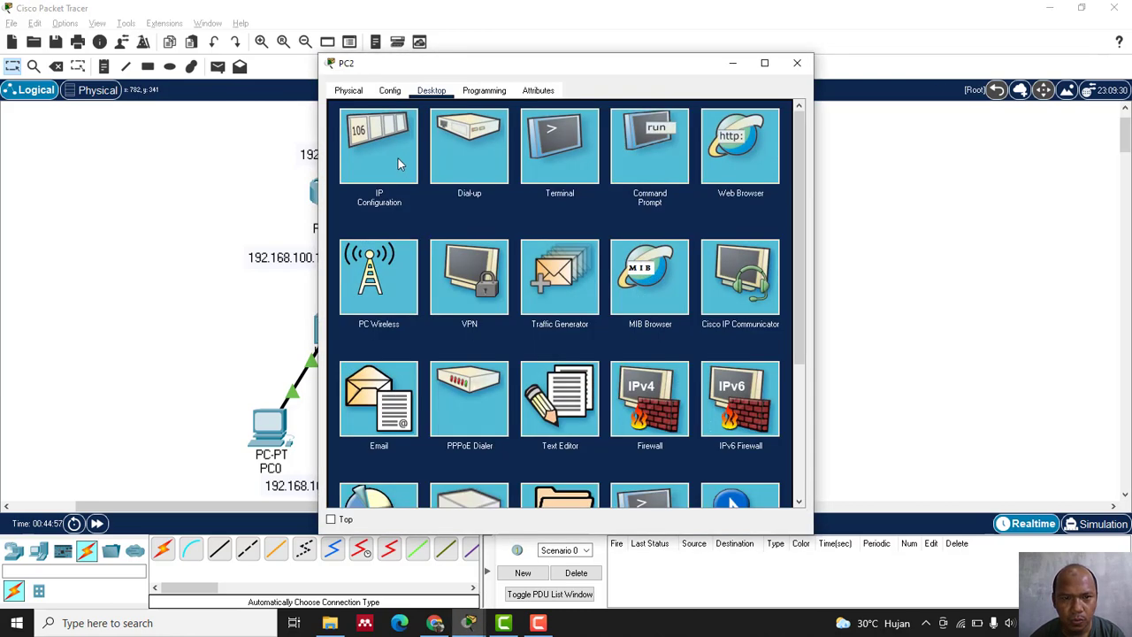
click(398, 162)
click(526, 187)
key(ctrl+v)
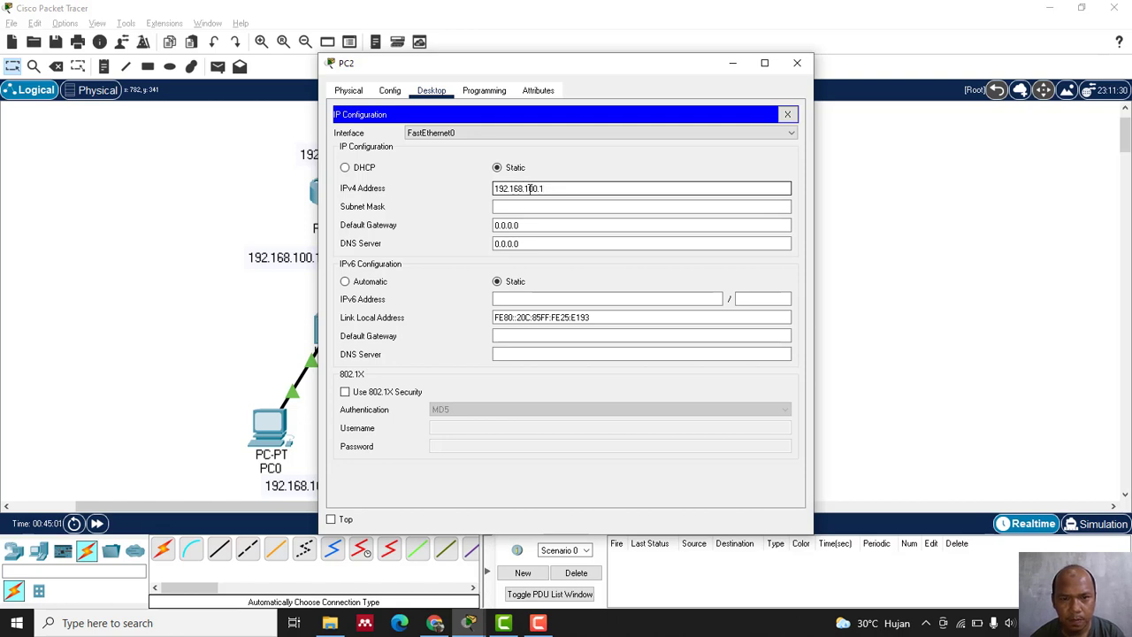
click(528, 188)
key(BackSpace)
text(2)
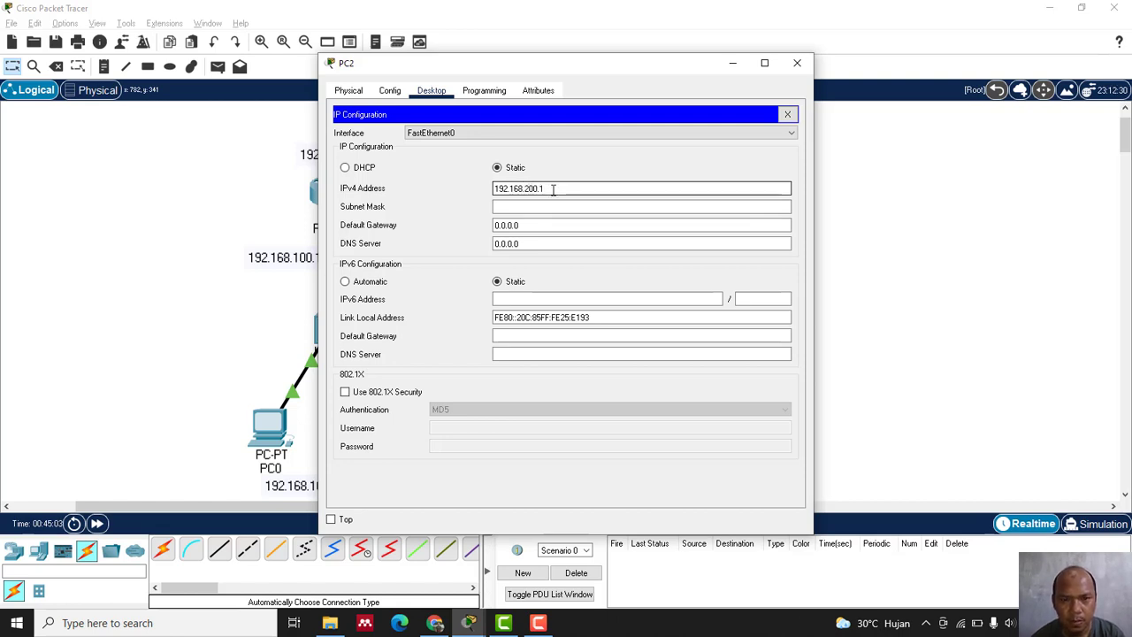
key(BackSpace)
text(2)
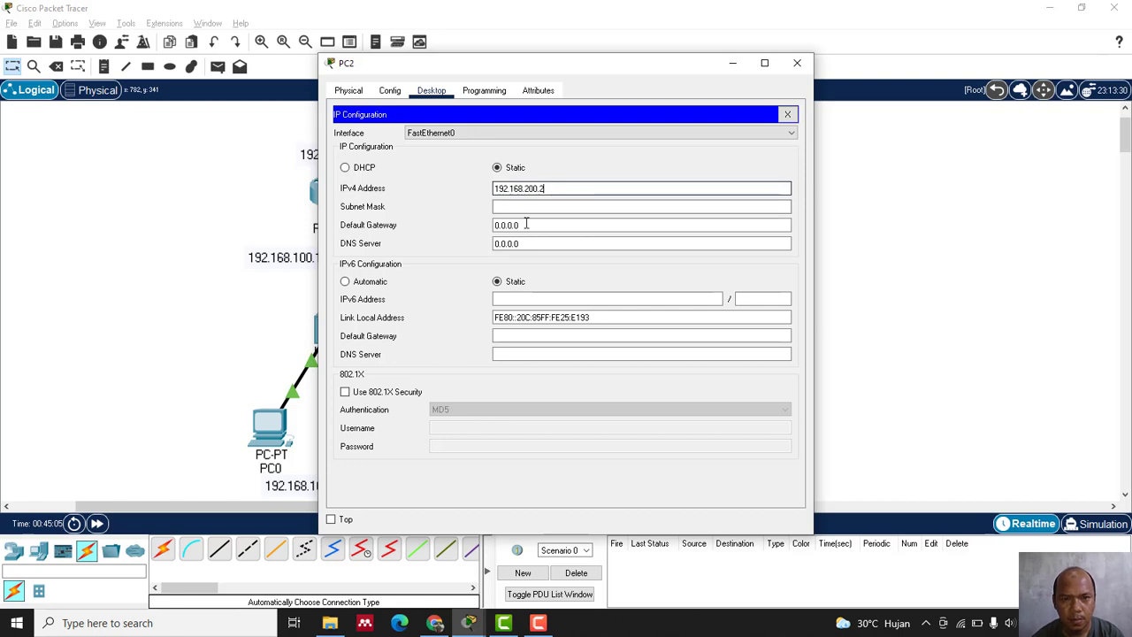
click(524, 206)
Try to set PC2's default gateway to 192.168.200.1 by pasting and editing the copied address, and close its settings.
double_click(528, 225)
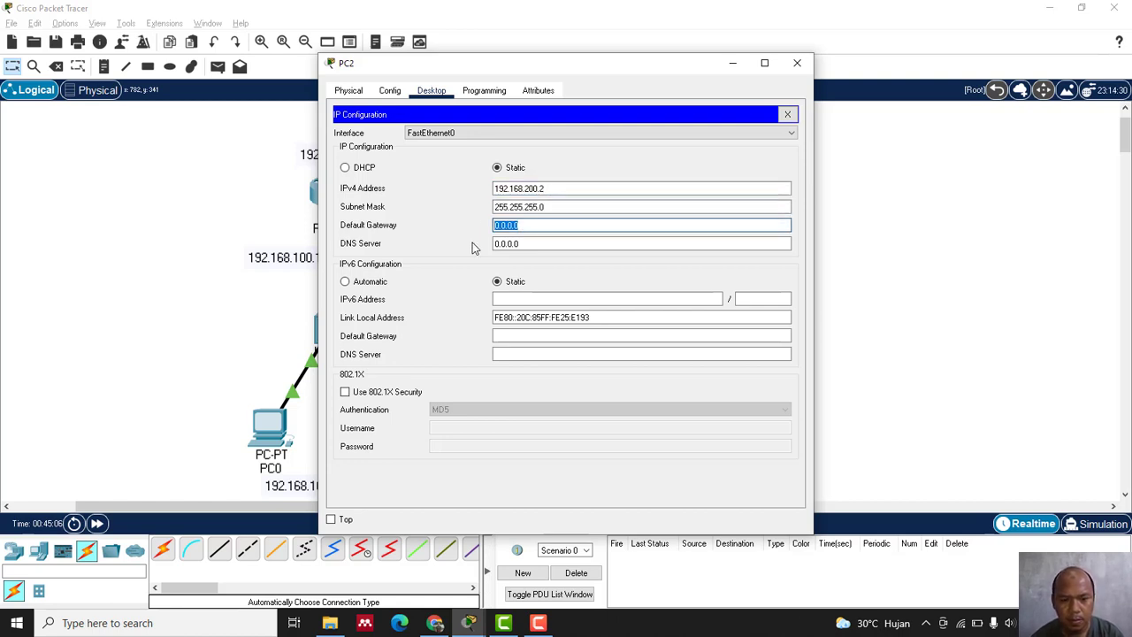
key(ctrl+v)
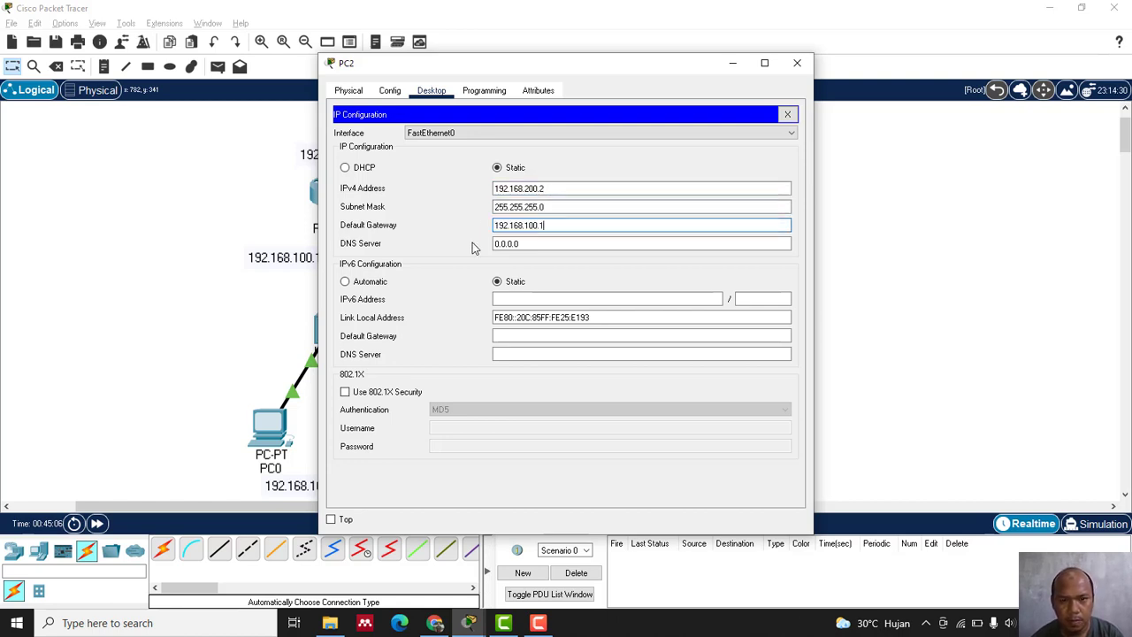
click(528, 226)
key(BackSpace)
text(2)
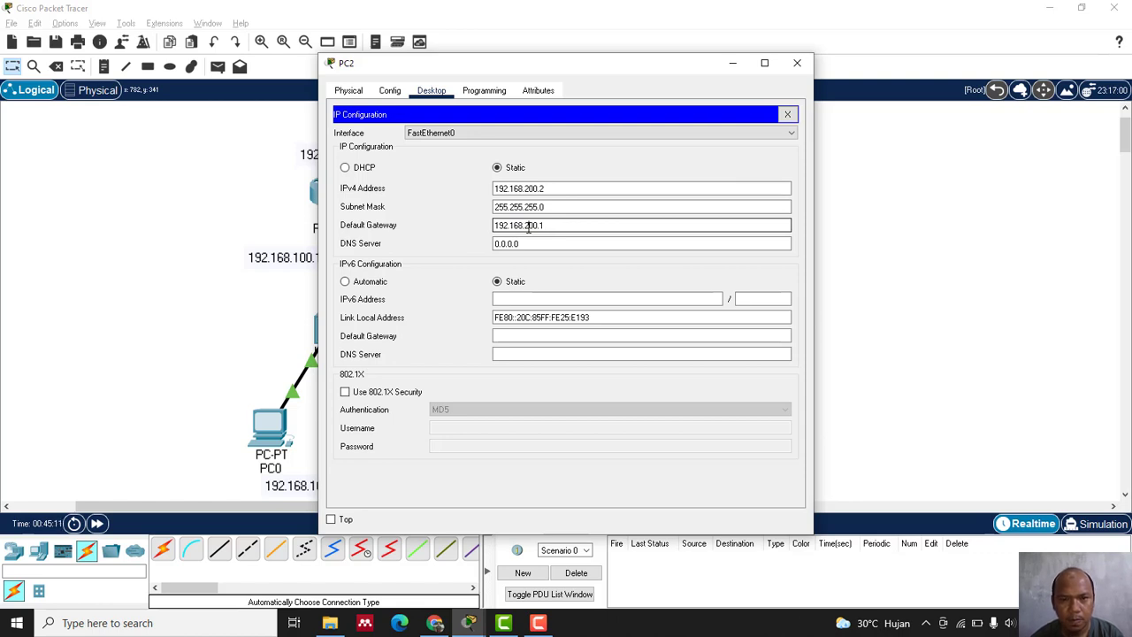
click(796, 63)
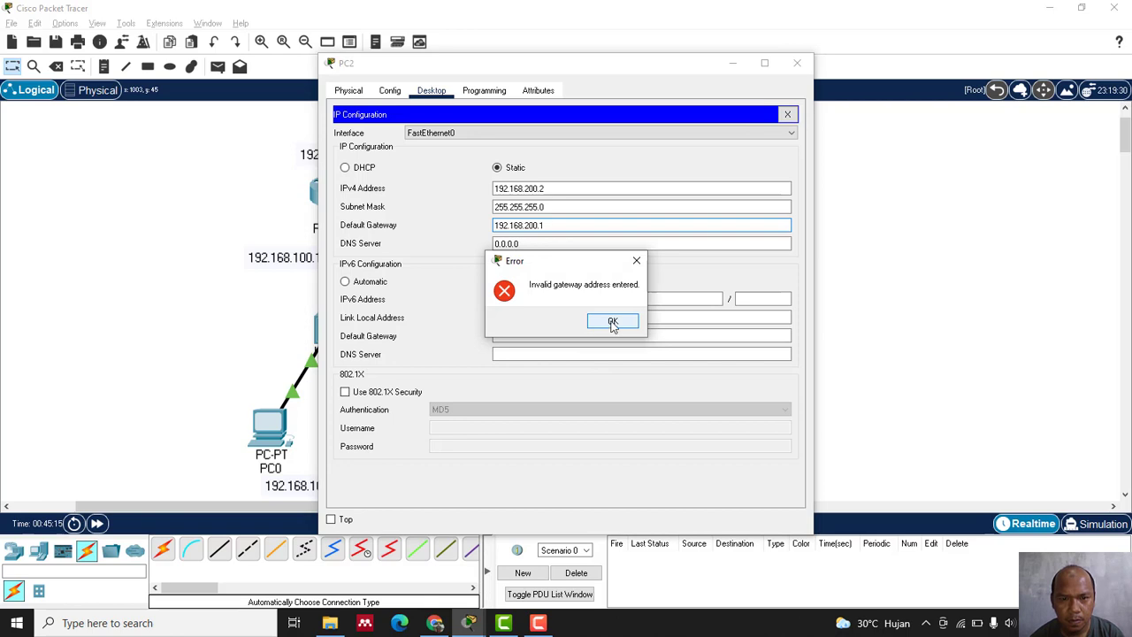
click(612, 322)
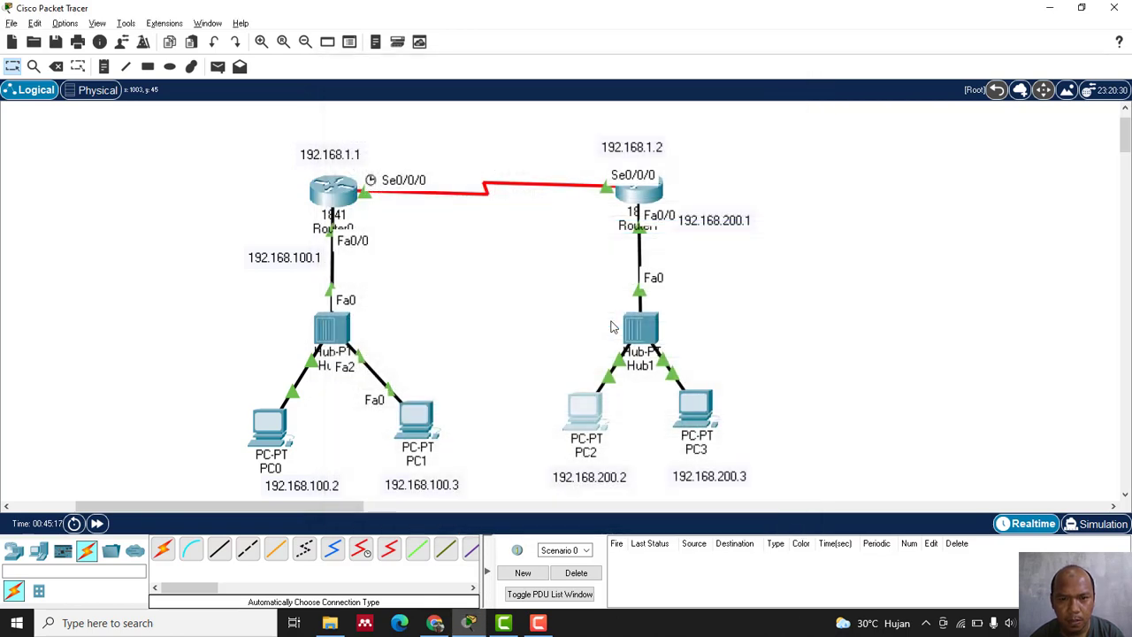
Reopen PC2's IP configuration and set the default gateway to 192.168.200.1.
mouse_move(599, 417)
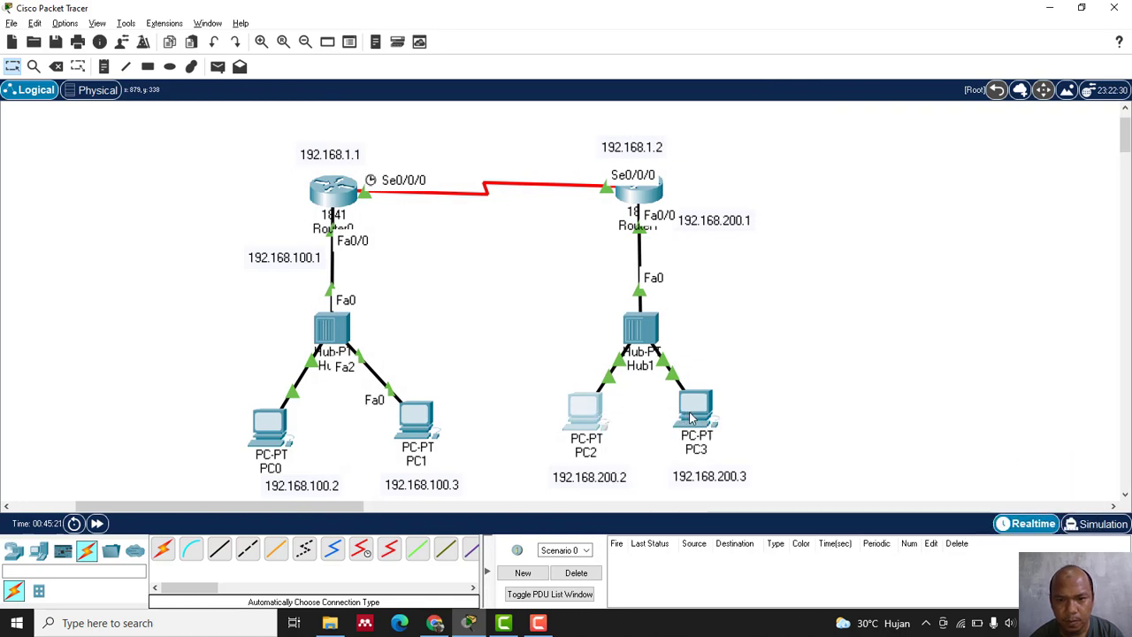
mouse_move(692, 417)
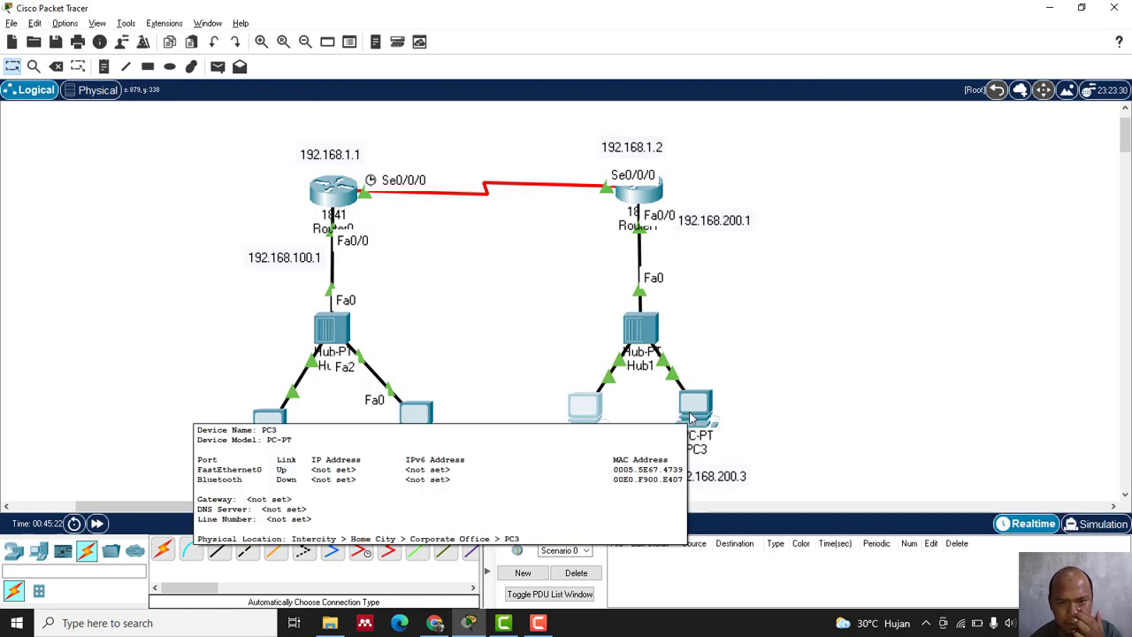
click(582, 411)
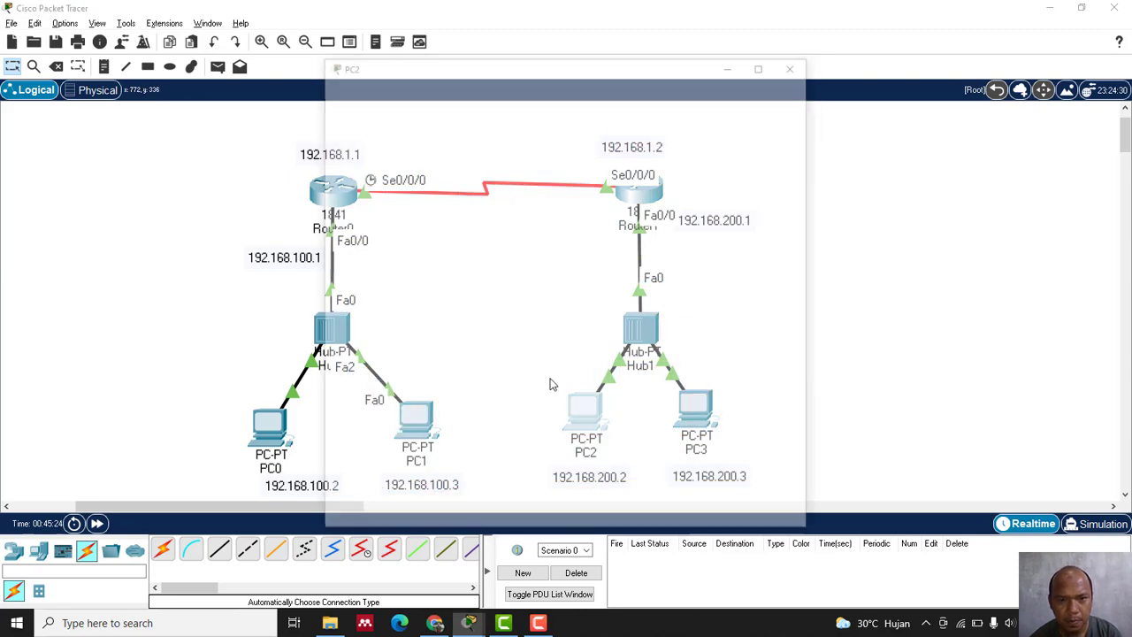
click(419, 149)
click(548, 191)
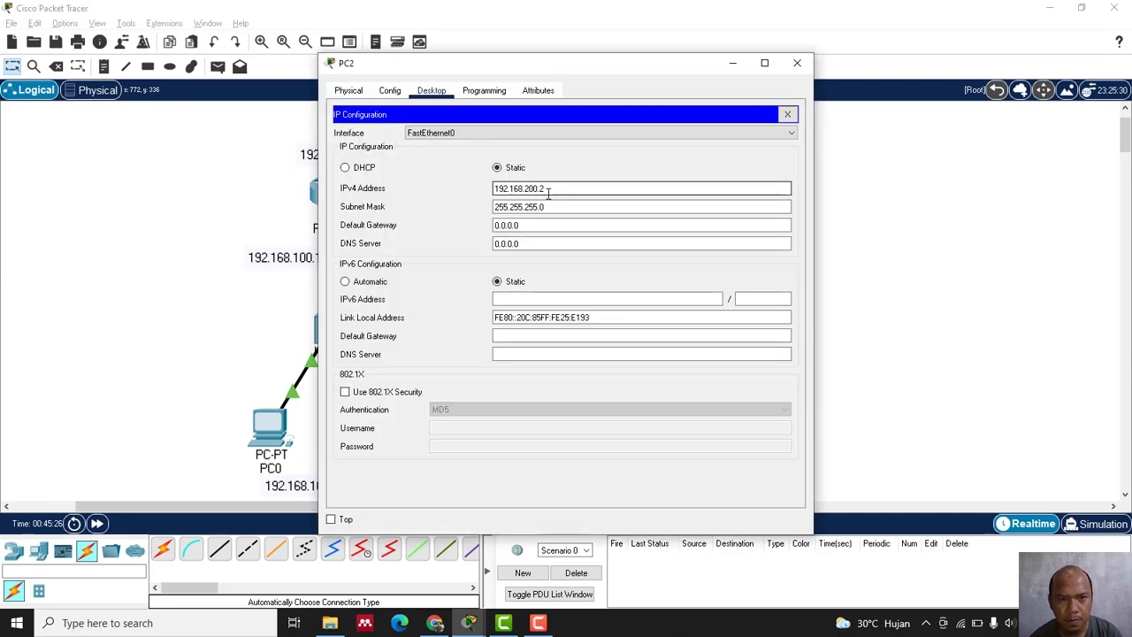
click(542, 225)
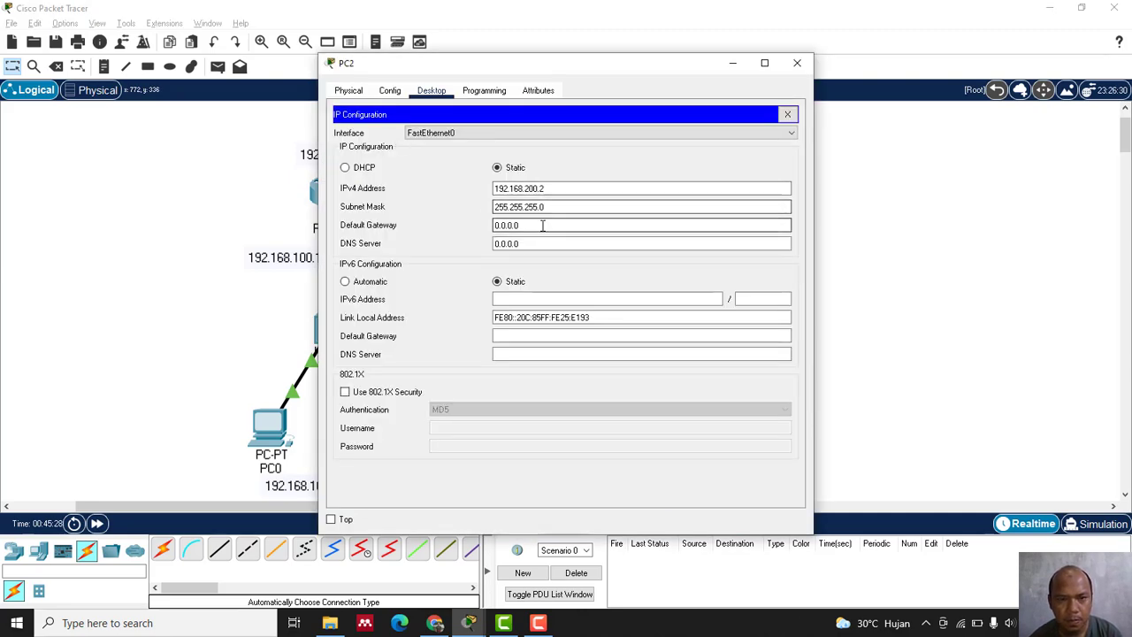
drag(542, 225, 476, 226)
text(192.168.100.1)
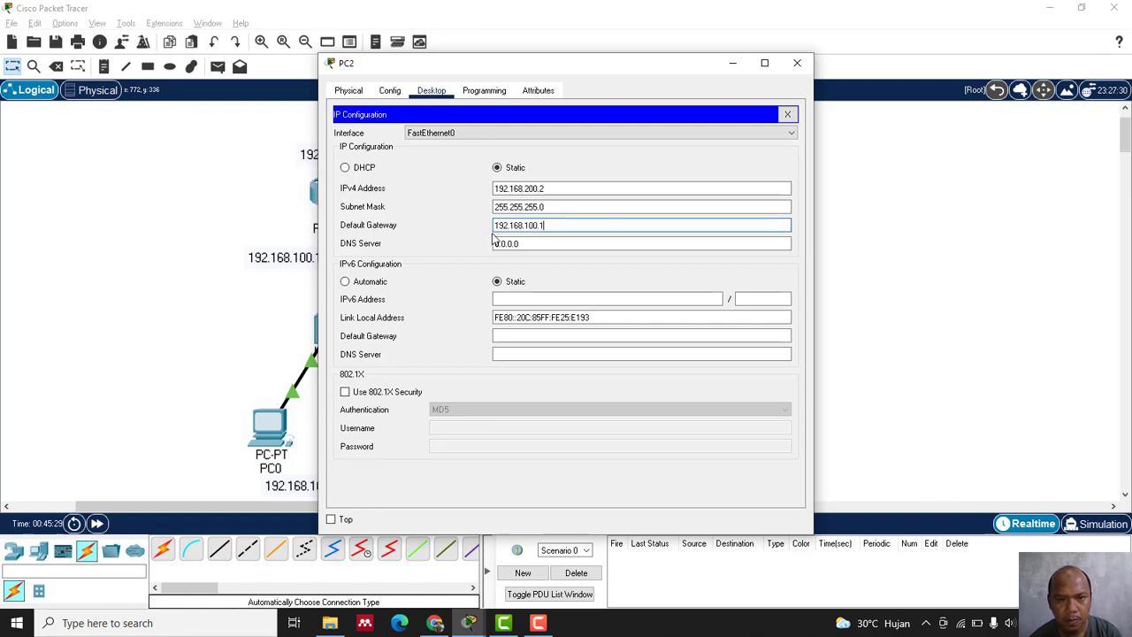
drag(531, 226, 524, 225)
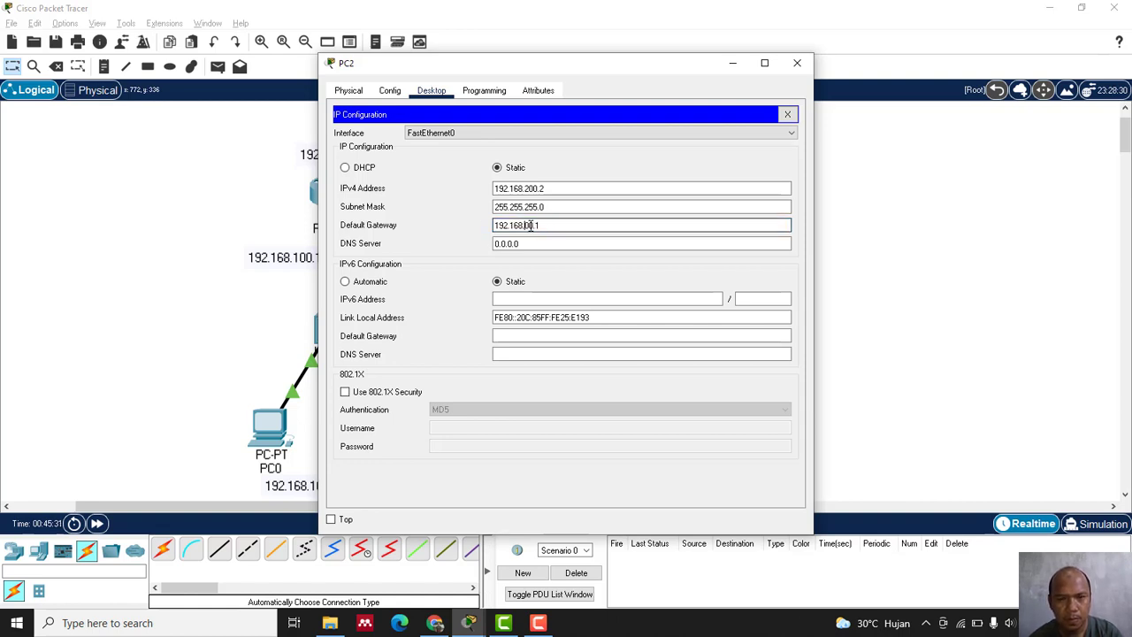
text(2)
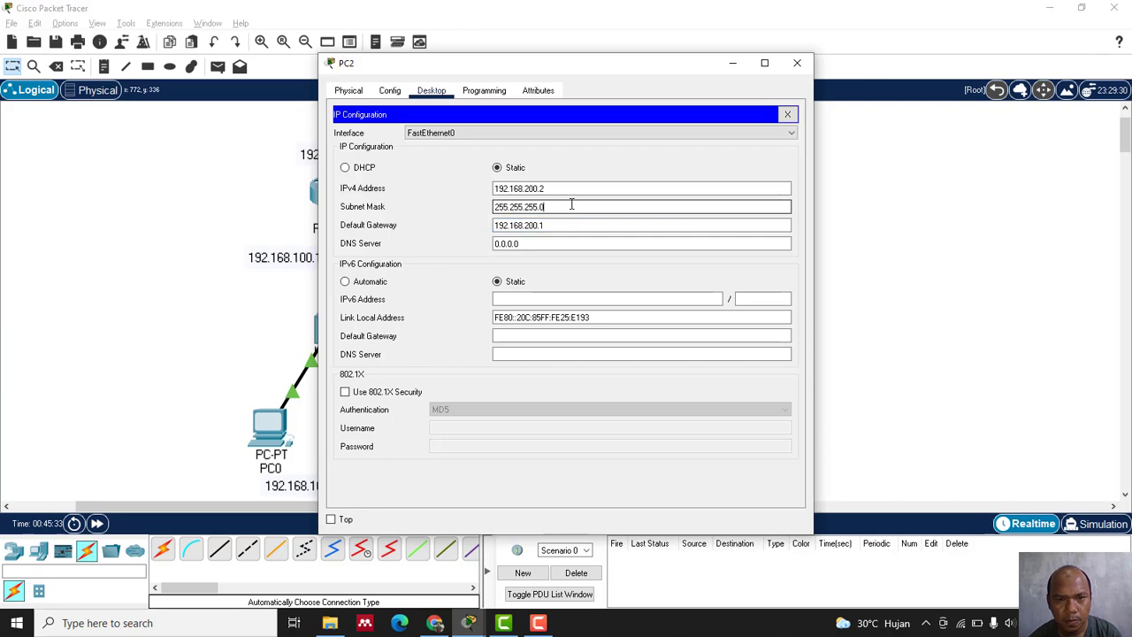
Close PC2's settings and set PC3's IPv4 address to 192.168.200.3 in its IP configuration, reusing the copied address as a base.
click(796, 64)
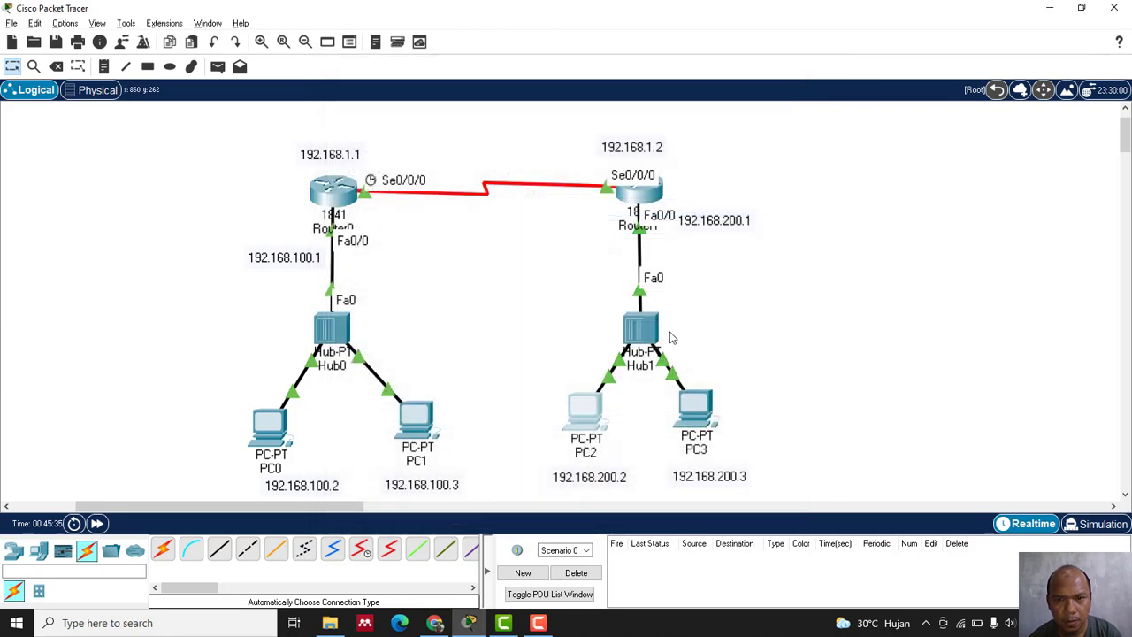
click(695, 409)
click(409, 156)
click(525, 187)
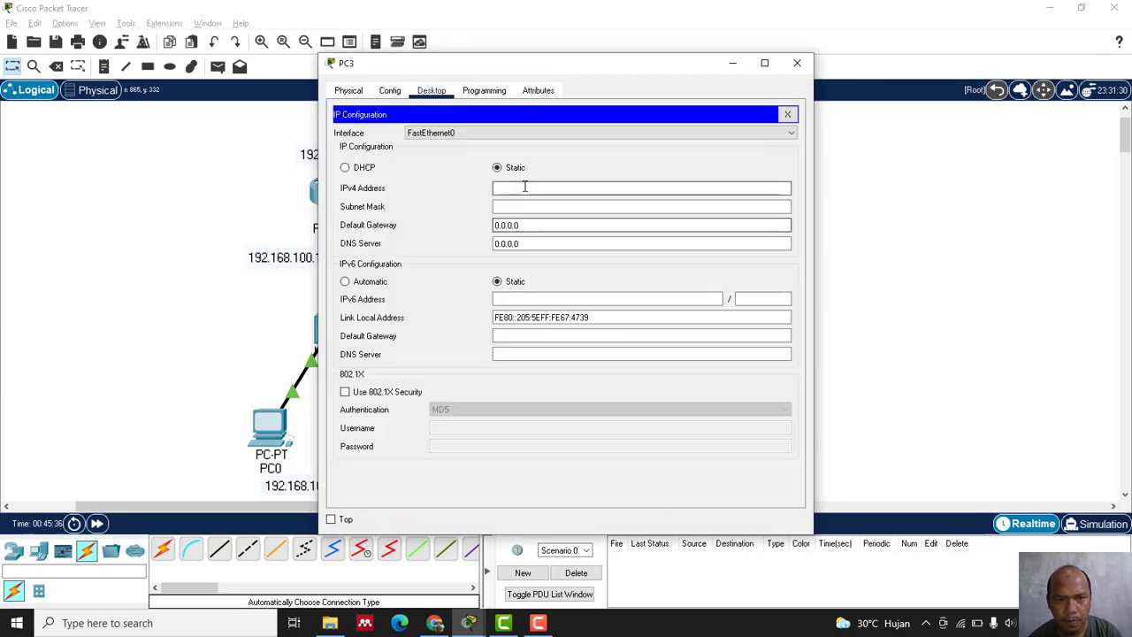
text(192.168.100.1)
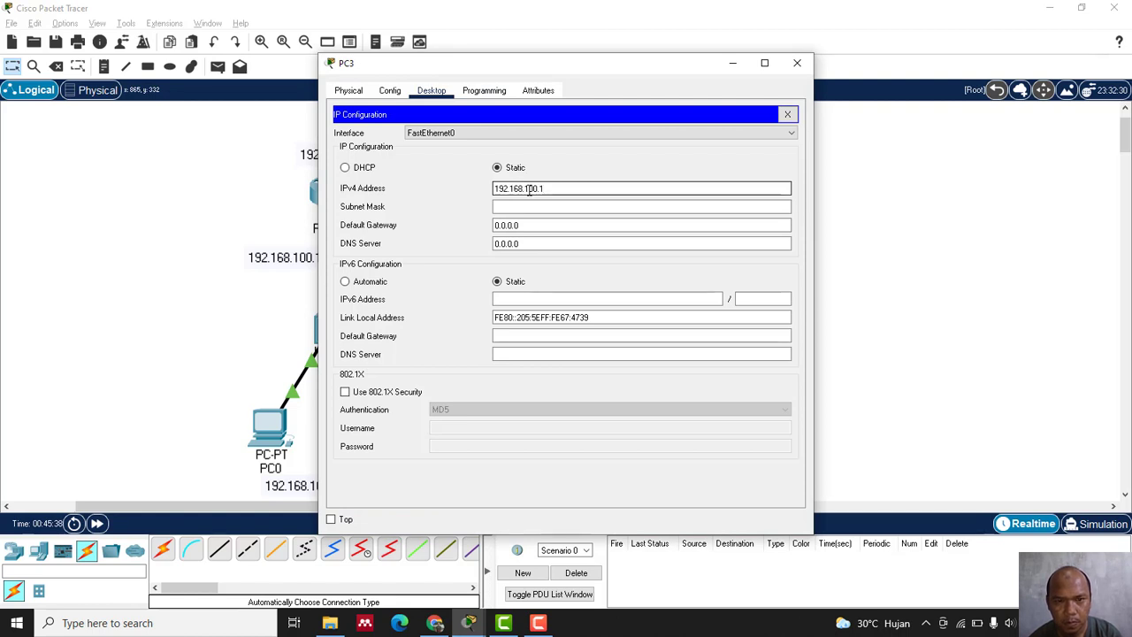
click(525, 188)
key(BackSpace)
text(2)
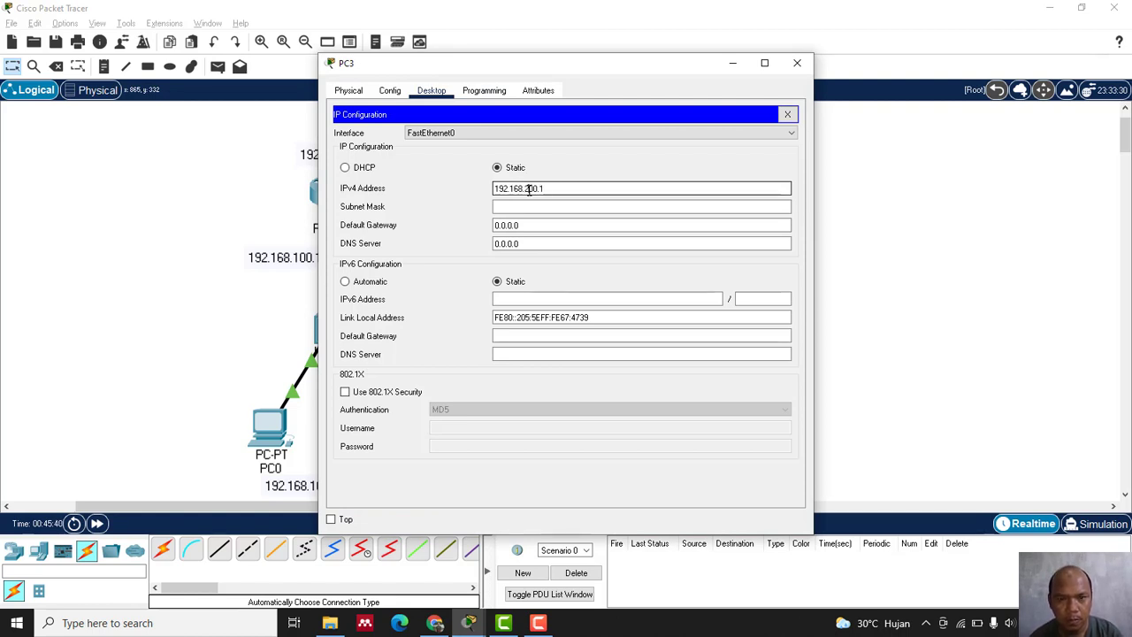
key(BackSpace)
text(3)
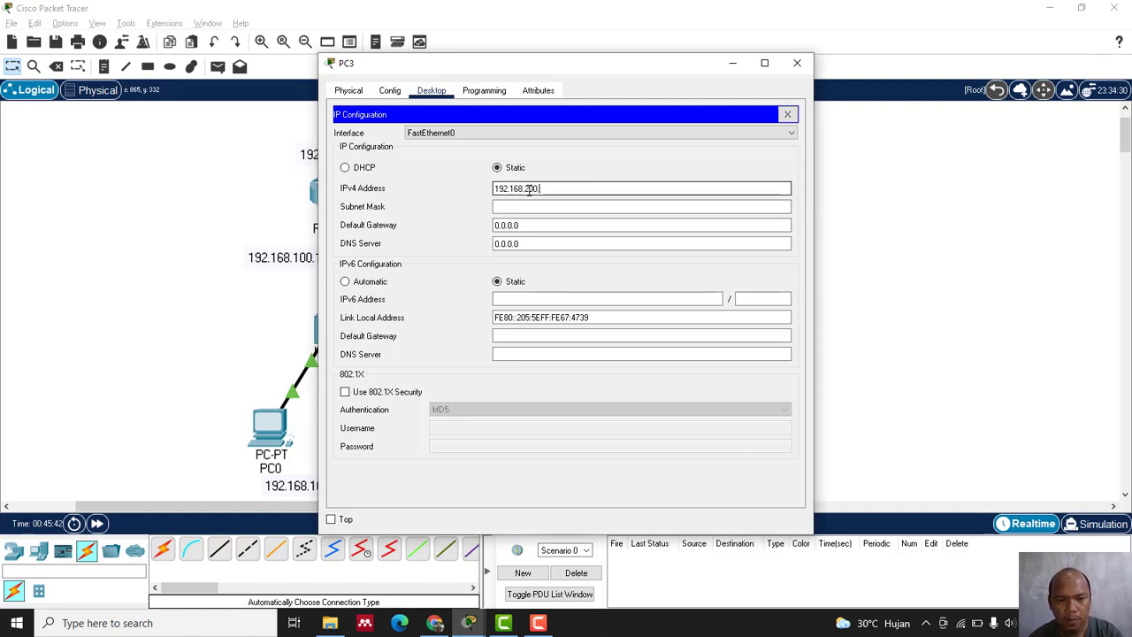
Give PC3 the subnet mask 255.255.255.0 and default gateway 192.168.200.1, and close its settings.
key(Tab)
key(Tab)
text(192.168.100.1)
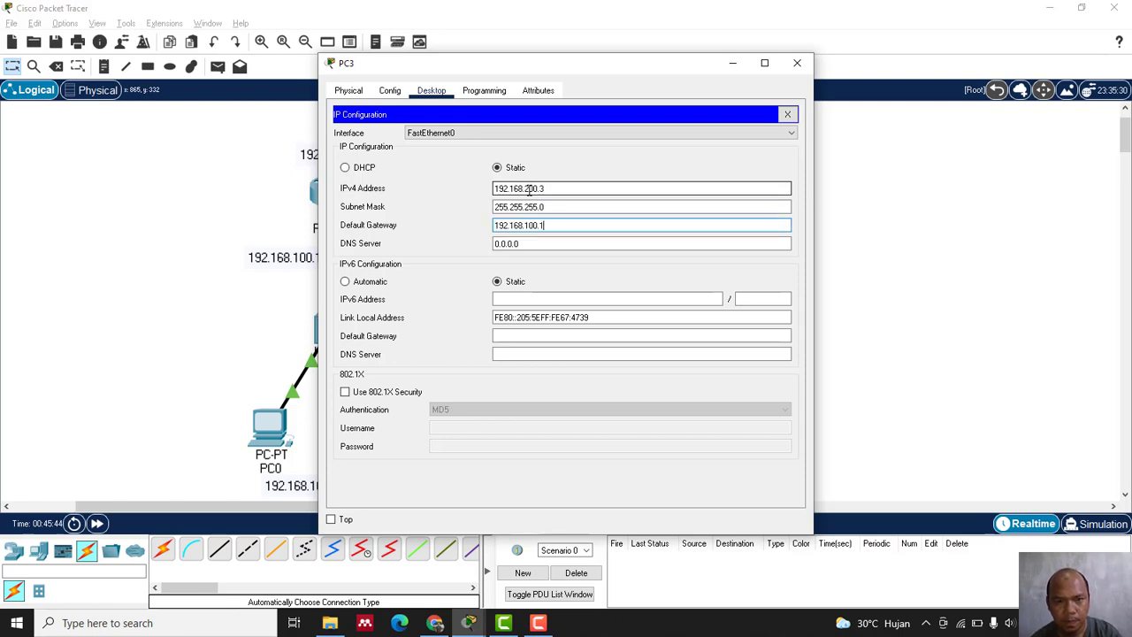
key(BackSpace)
text(2)
click(806, 69)
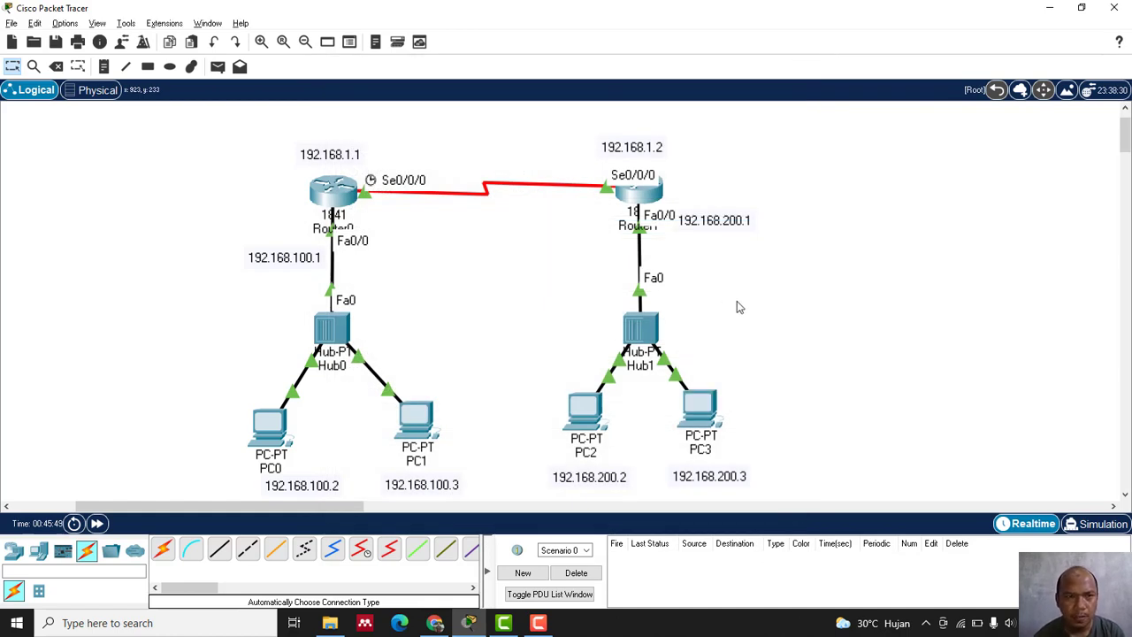
Ping Router0's serial address 192.168.1.1 from PC0's Command Prompt, keeping the topology in view beside it.
click(268, 440)
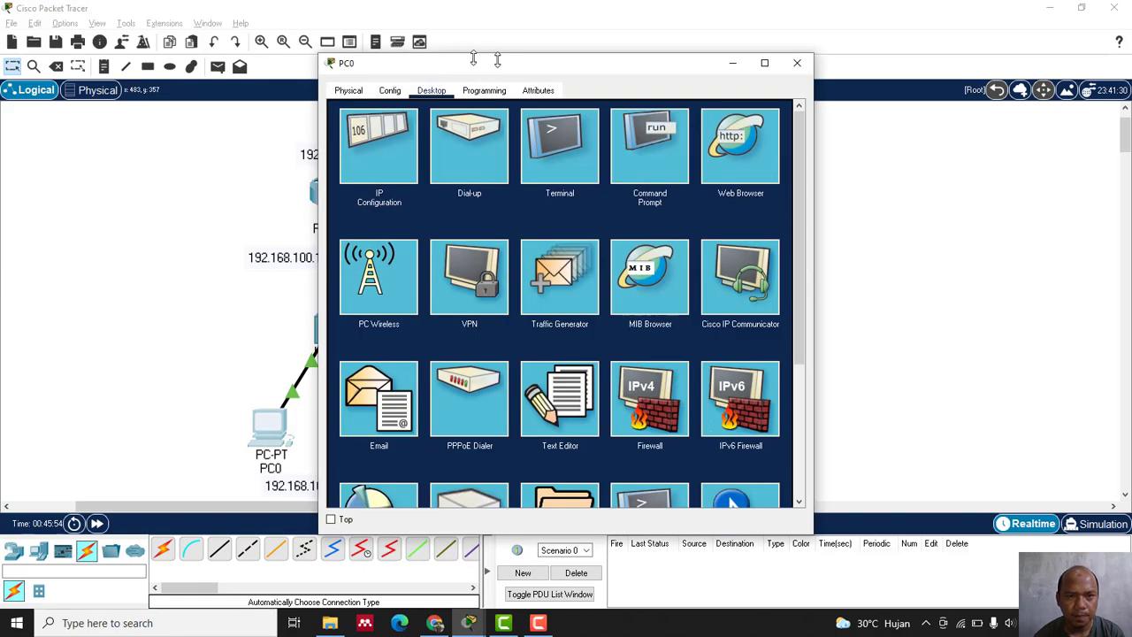
drag(497, 60, 843, 76)
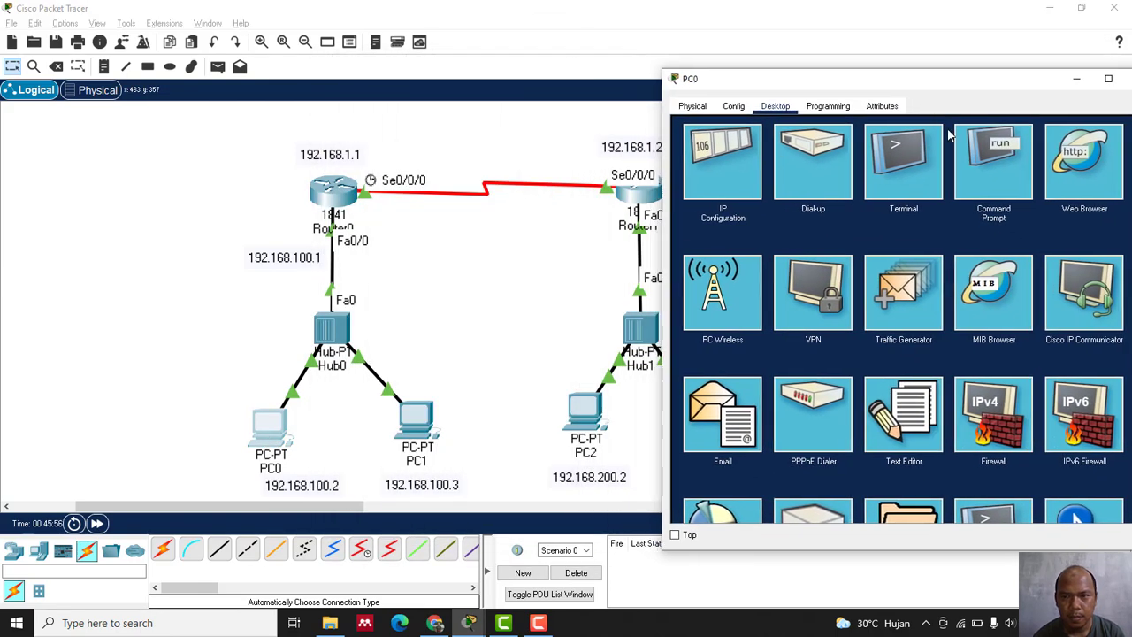
click(1020, 164)
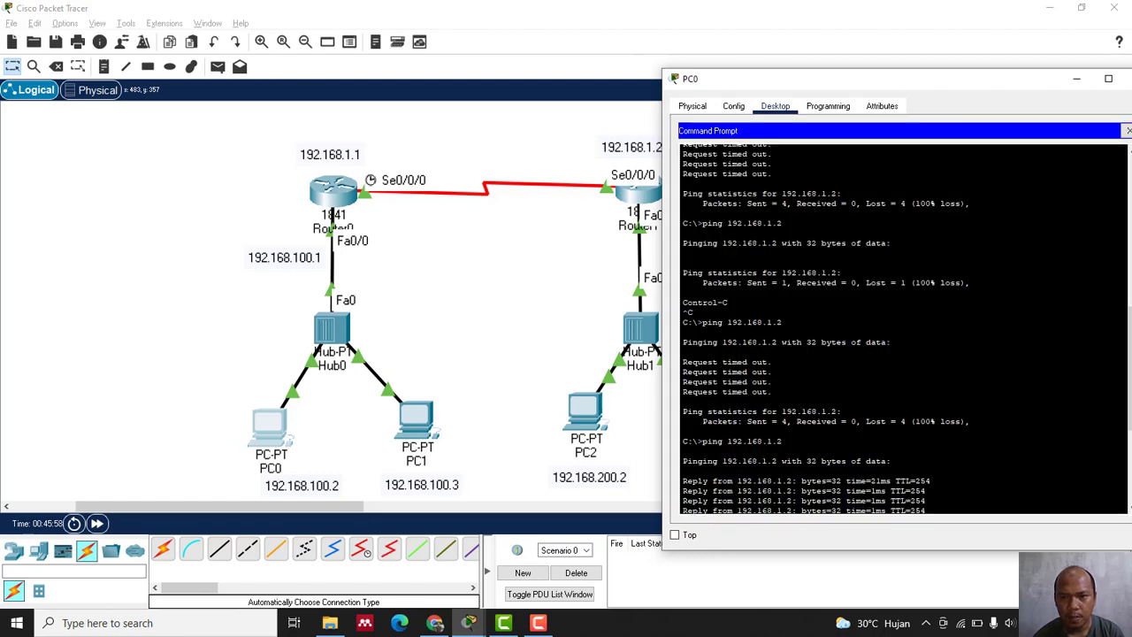
key(Up)
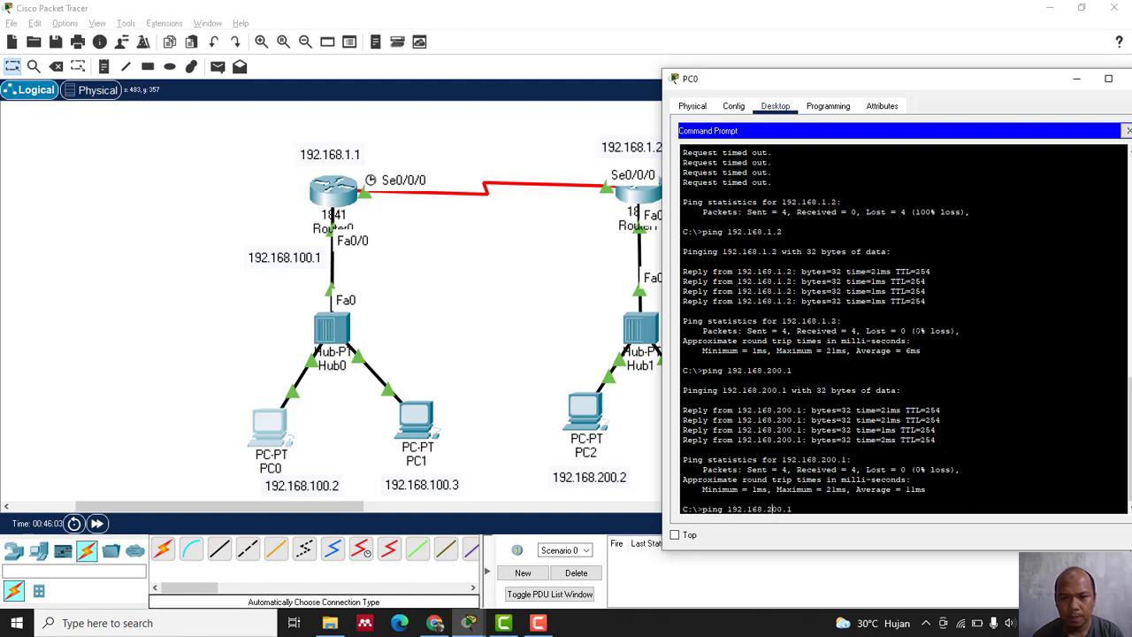
key(BackSpace)
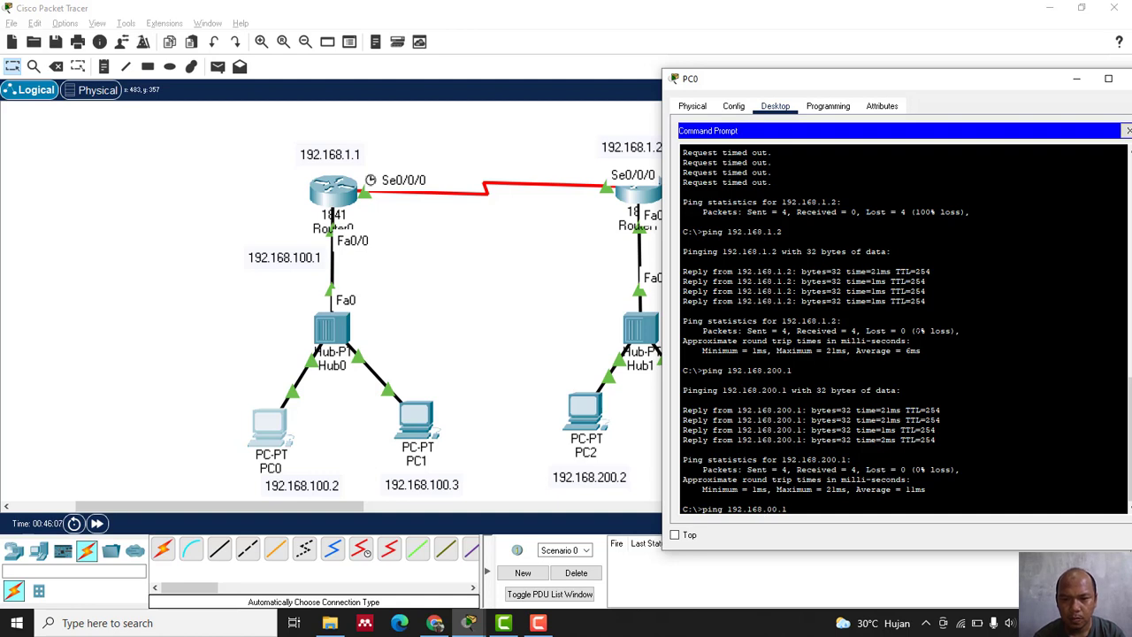
key(BackSpace)
key(BackSpace)
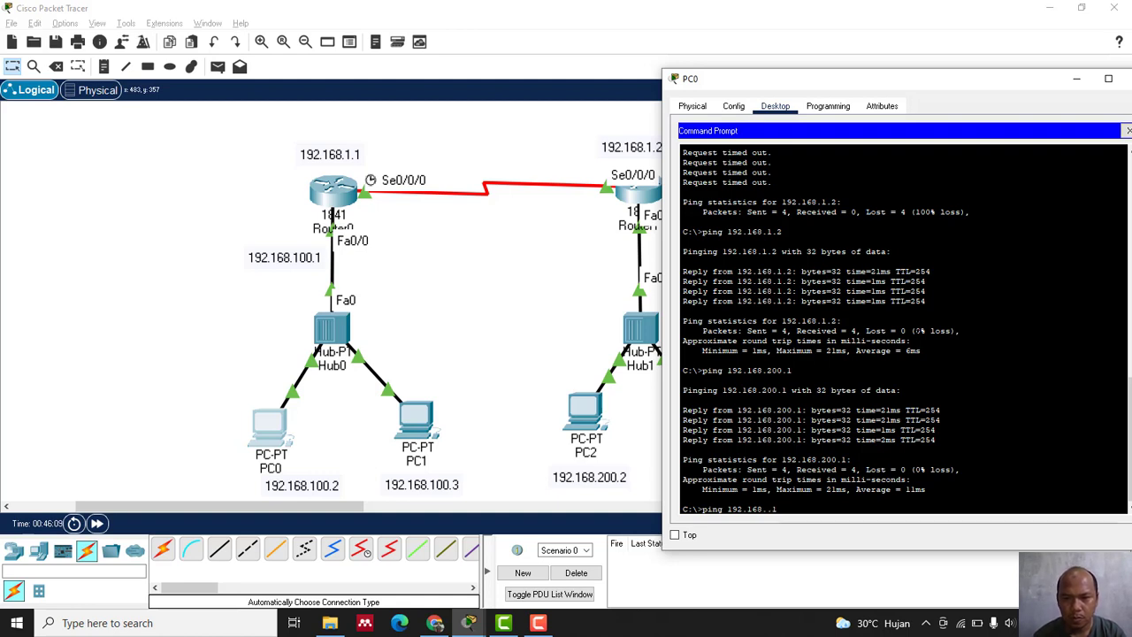
text(1)
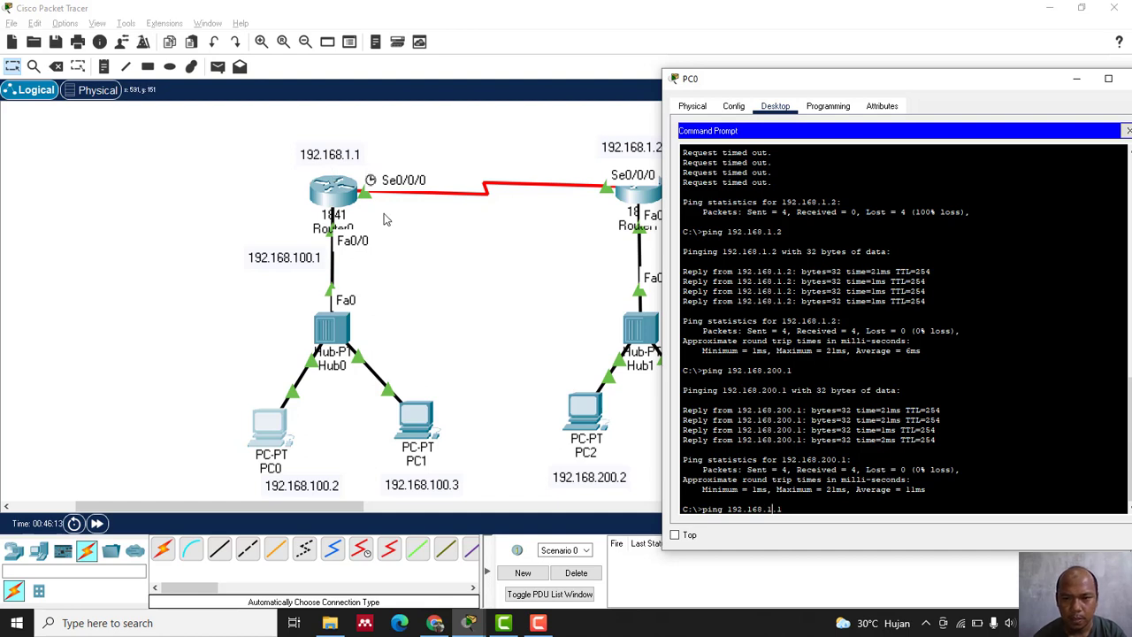
key(Return)
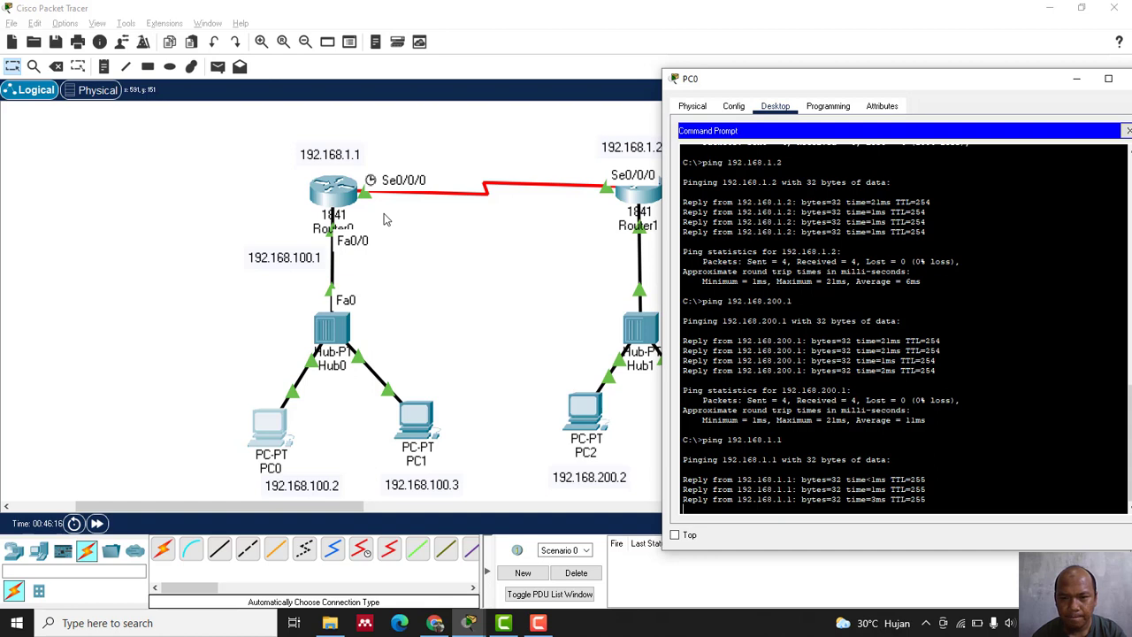
Ping Router1's serial address 192.168.1.2 from PC0.
key(Up)
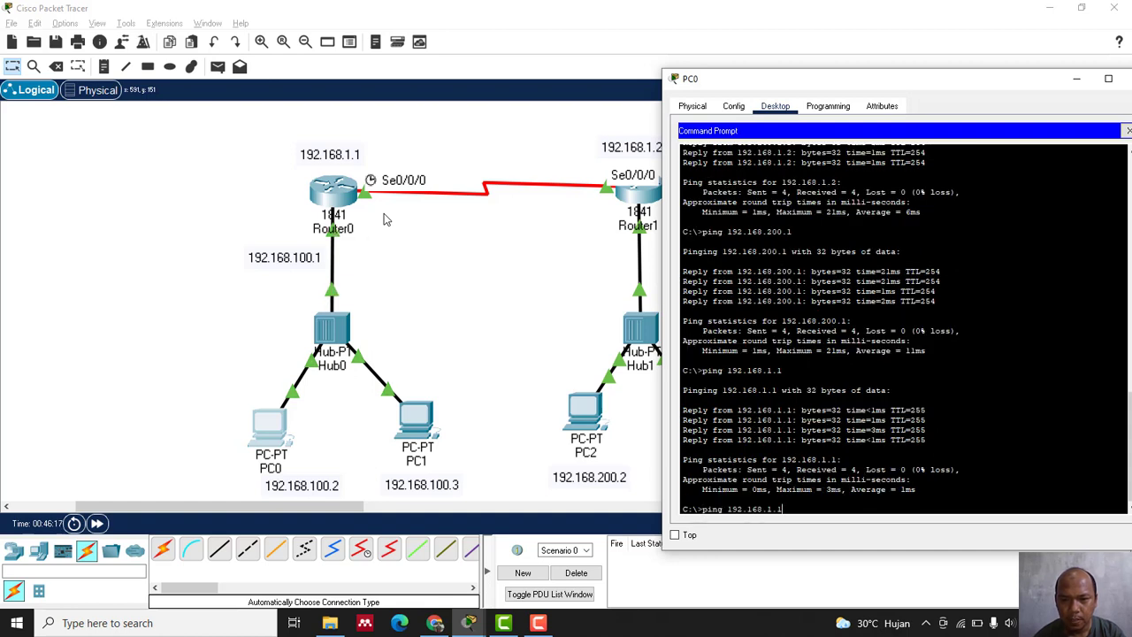
key(BackSpace)
text(2)
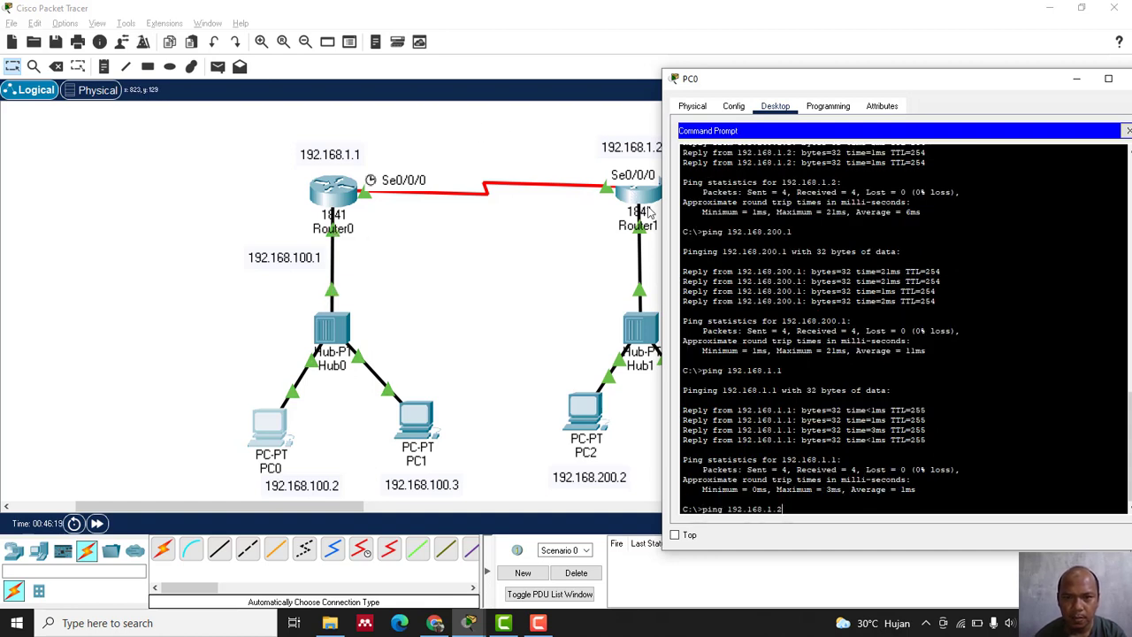
key(Return)
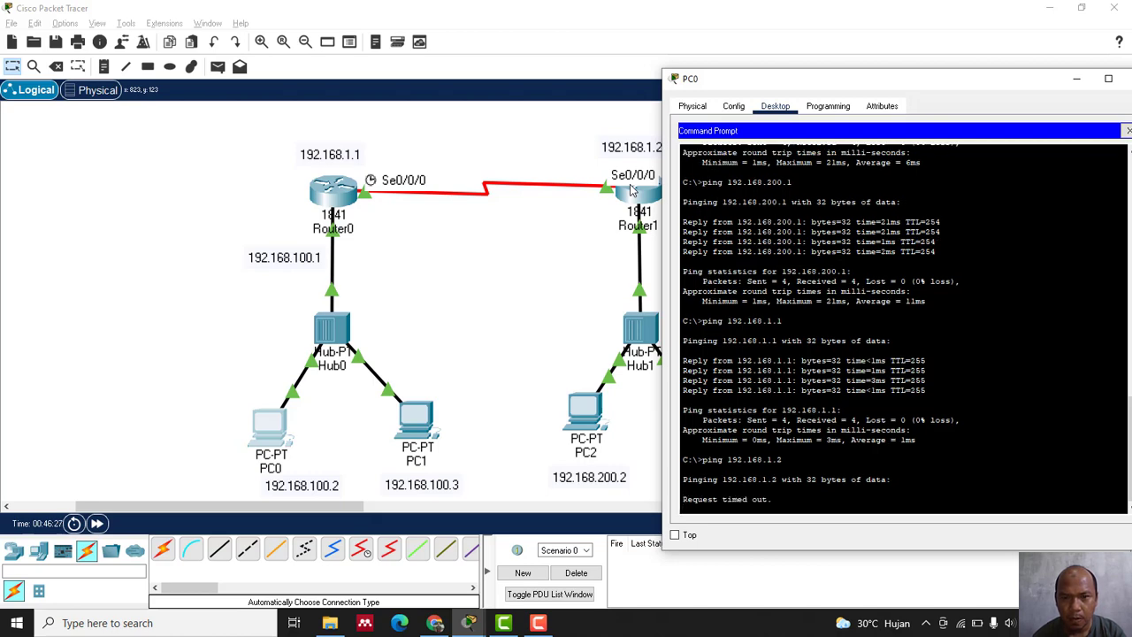
Ping Router1's serial address 192.168.1.2 from PC2's Command Prompt.
click(584, 423)
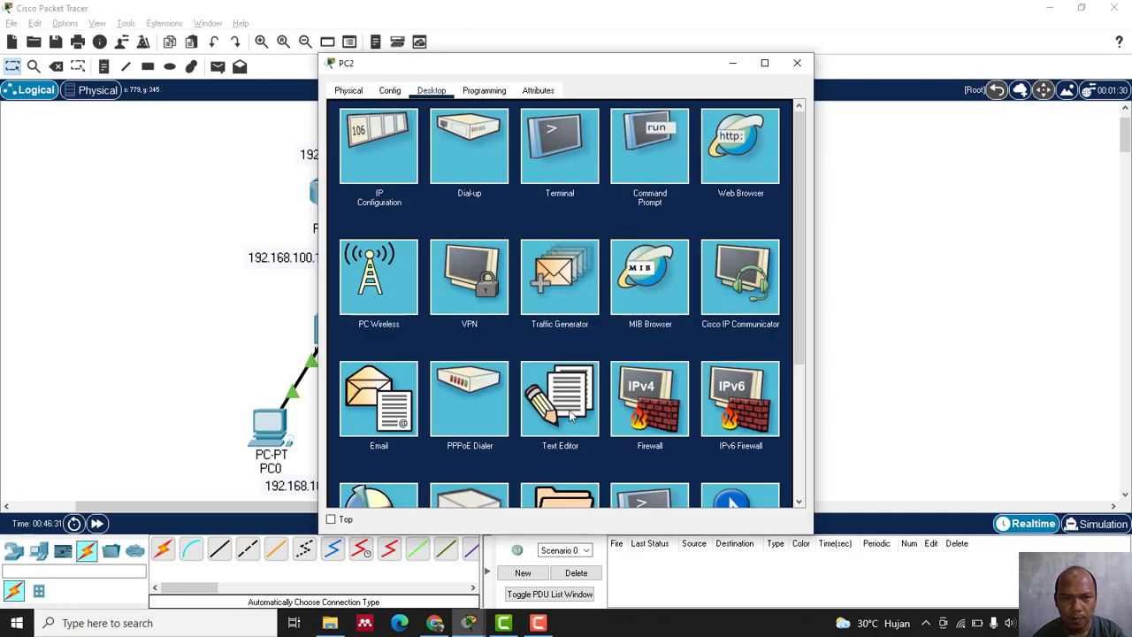
click(670, 172)
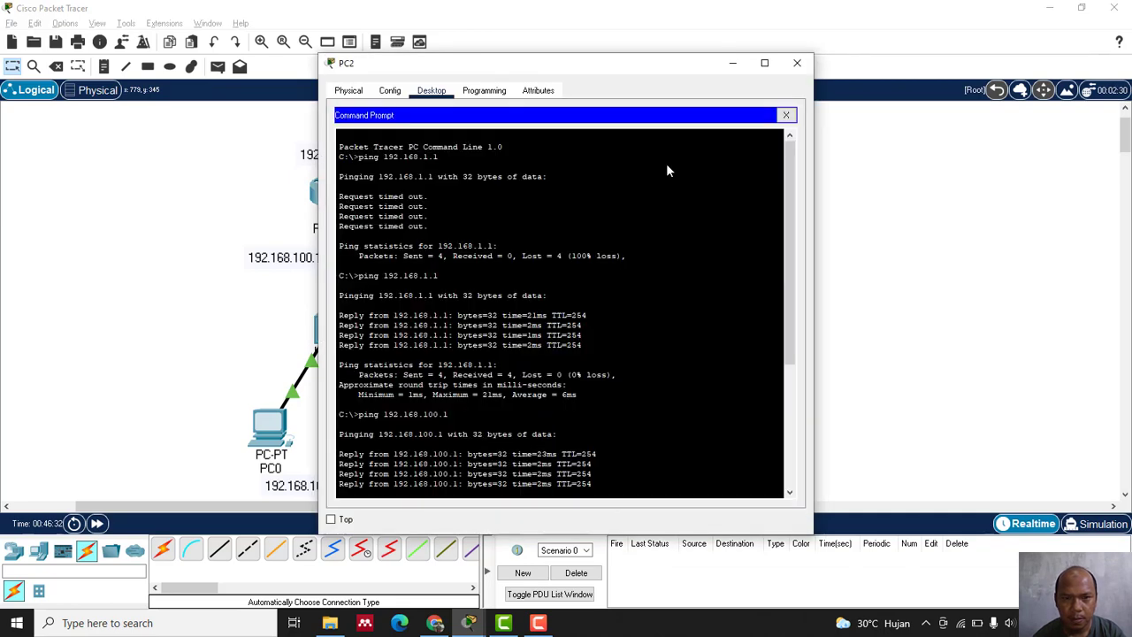
key(Up)
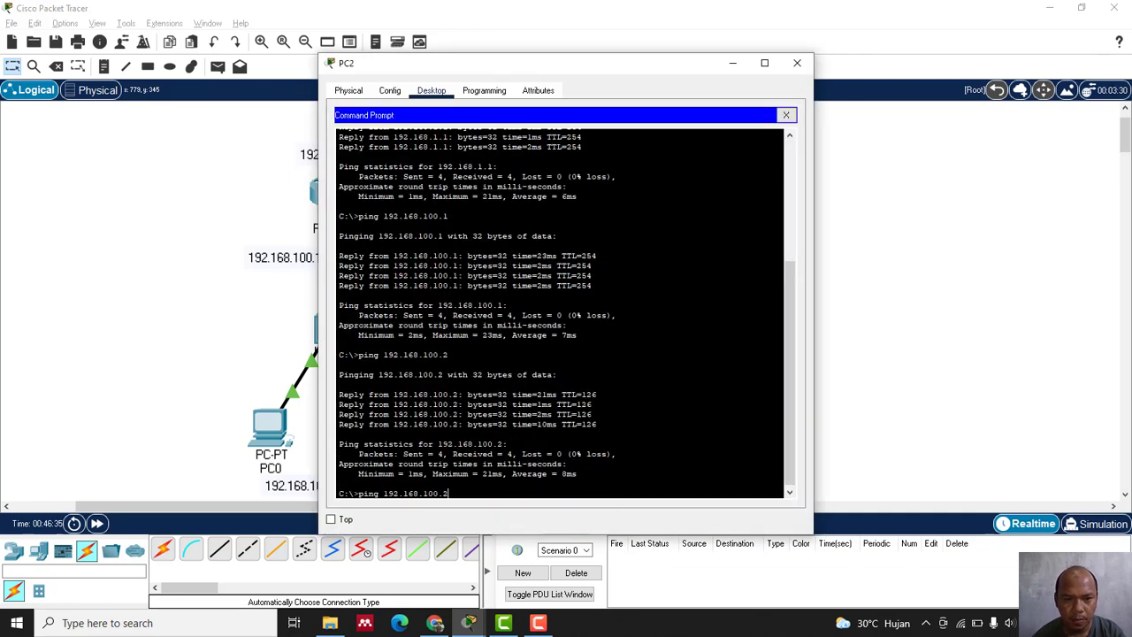
key(Left)
key(Left)
key(BackSpace)
key(BackSpace)
key(Return)
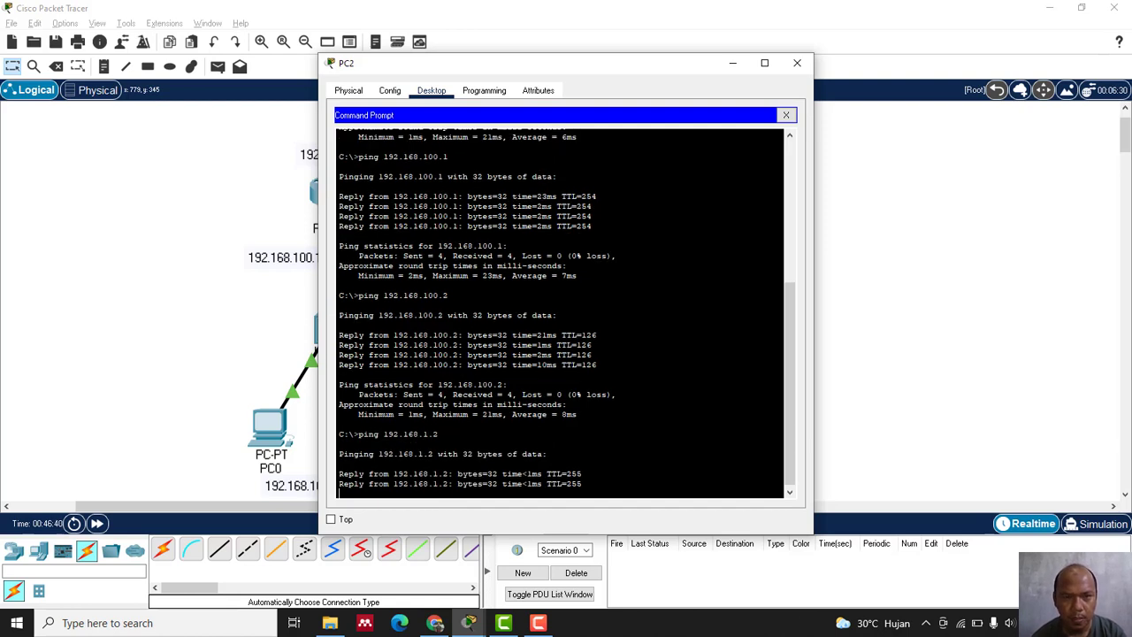
Move PC2's window clear of Router1, ping its gateway 192.168.200.1 from PC2, and stop the ping early.
drag(646, 69, 415, 89)
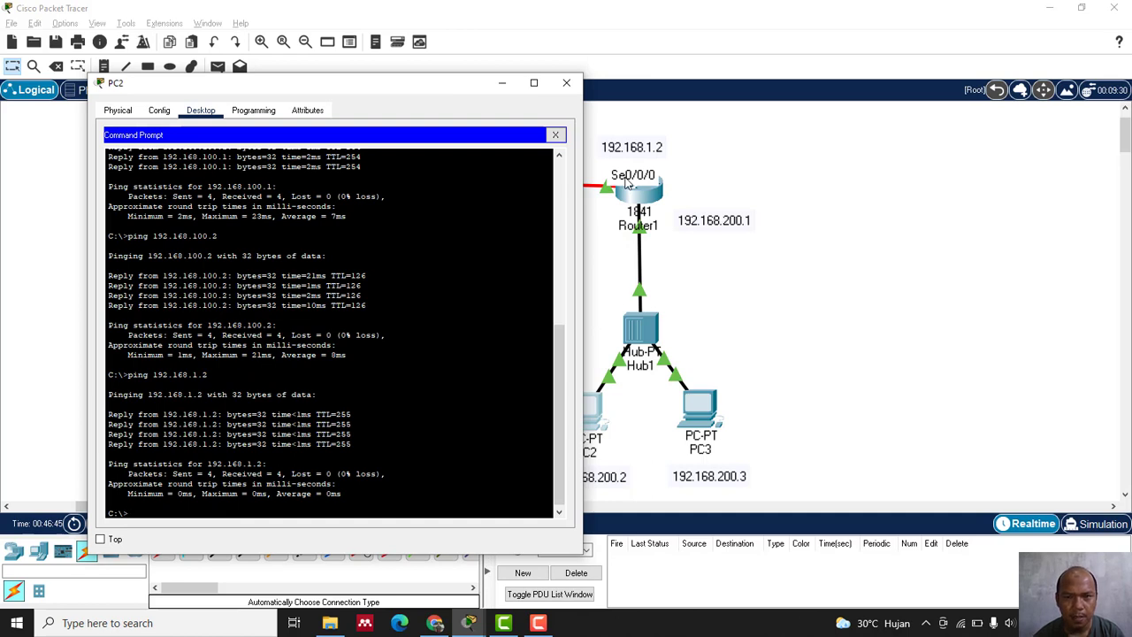
key(Up)
text(0)
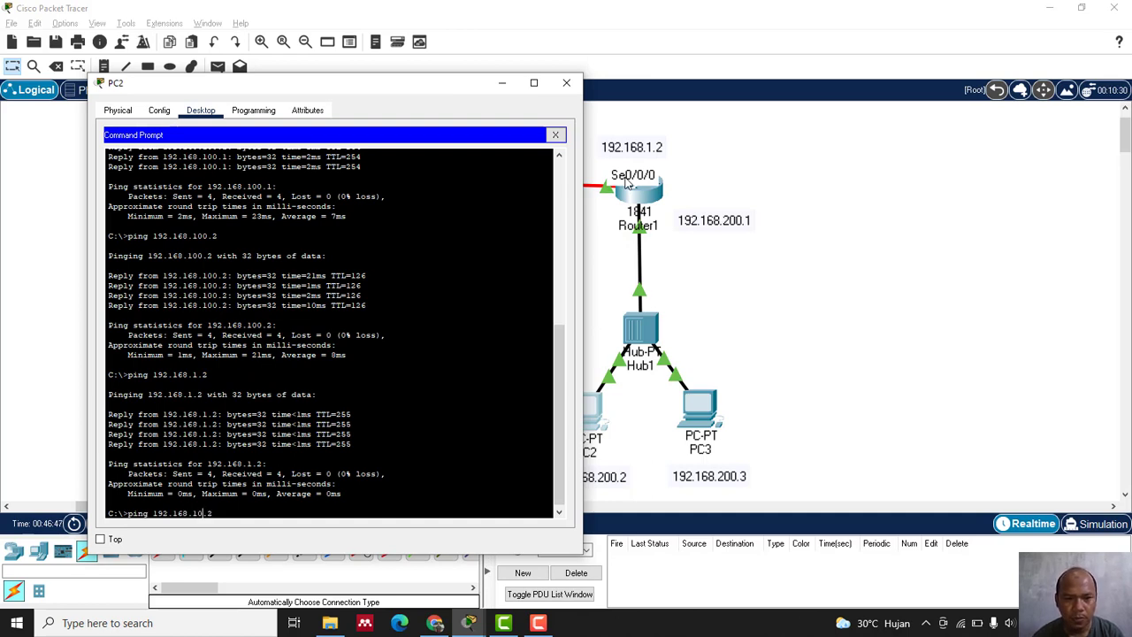
text(0)
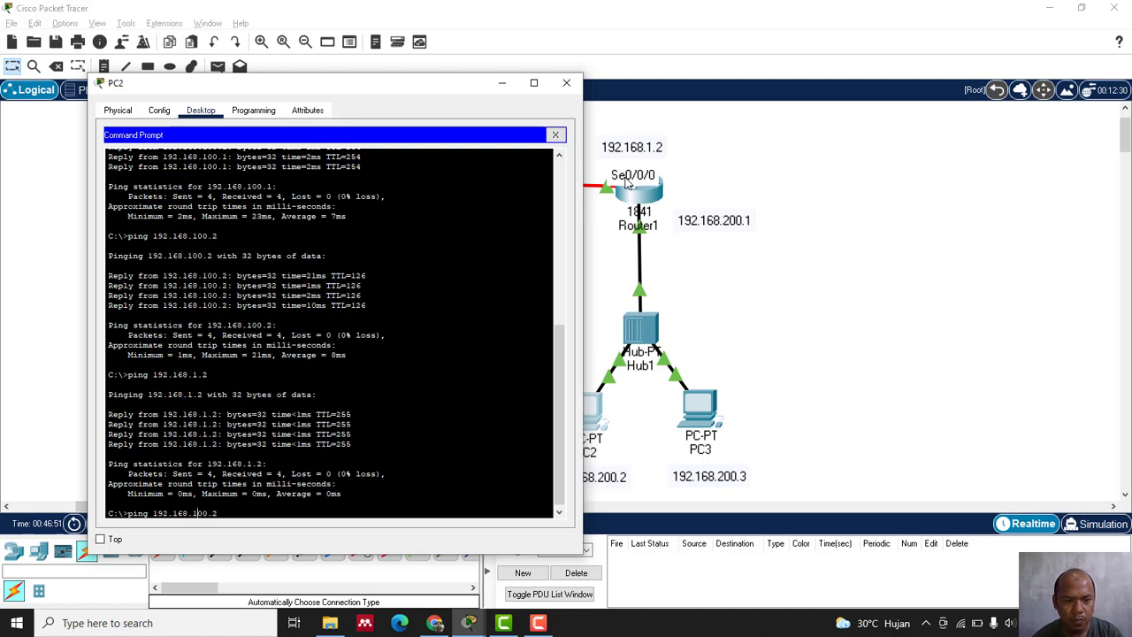
key(BackSpace)
text(2)
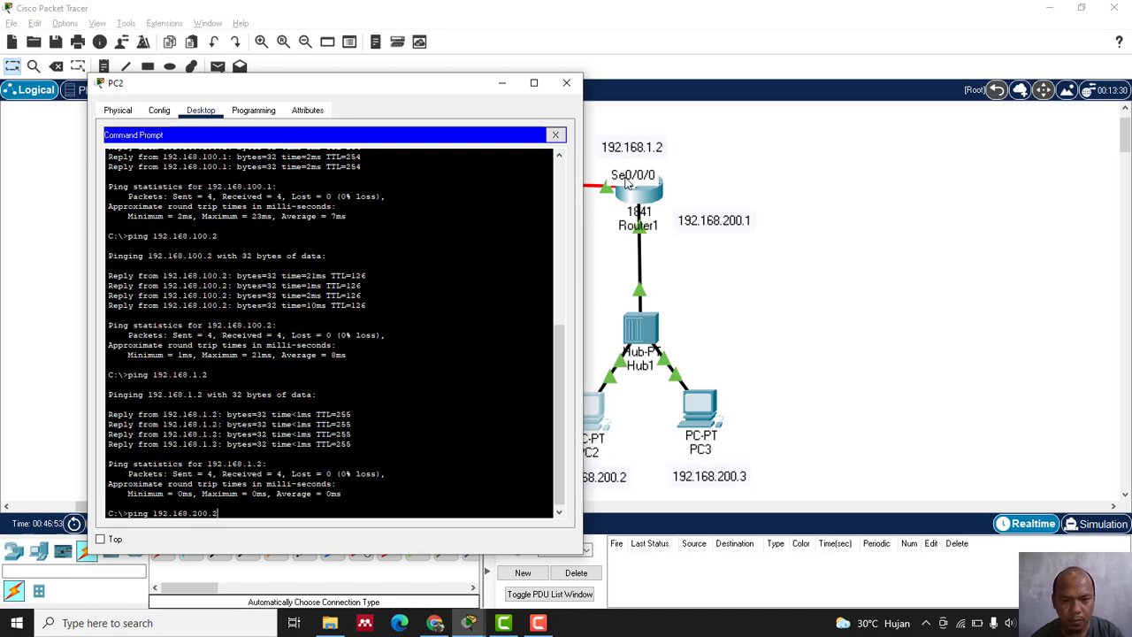
key(BackSpace)
text(1)
key(Return)
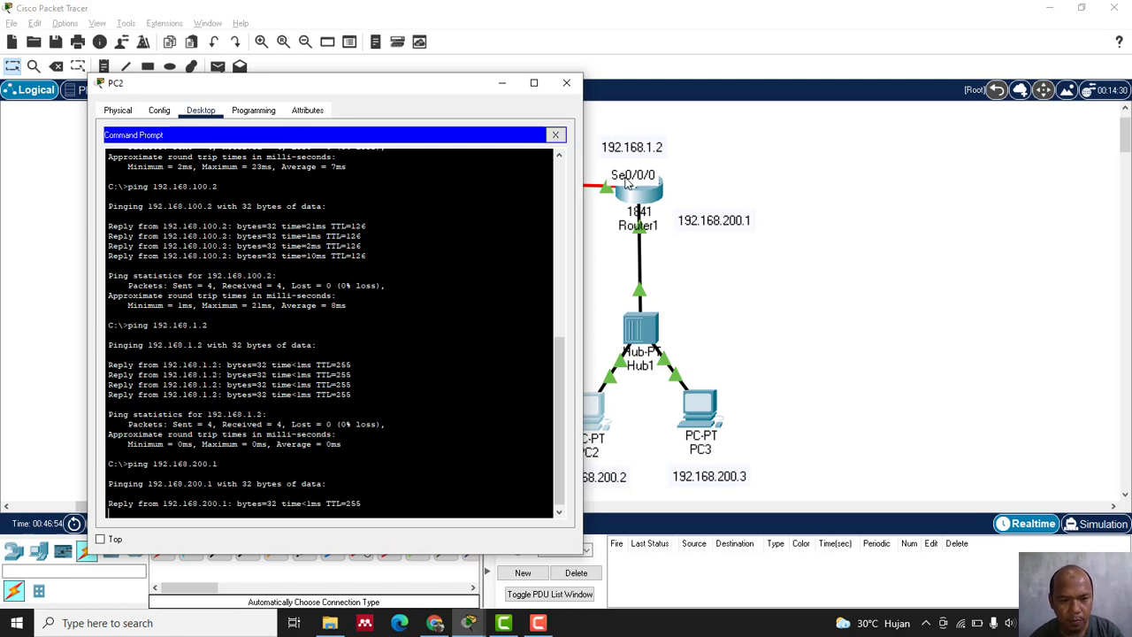
key(ctrl+c)
Ping Router0's serial address 192.168.1.1 from PC2 and close PC2's window.
key(Up)
key(Up)
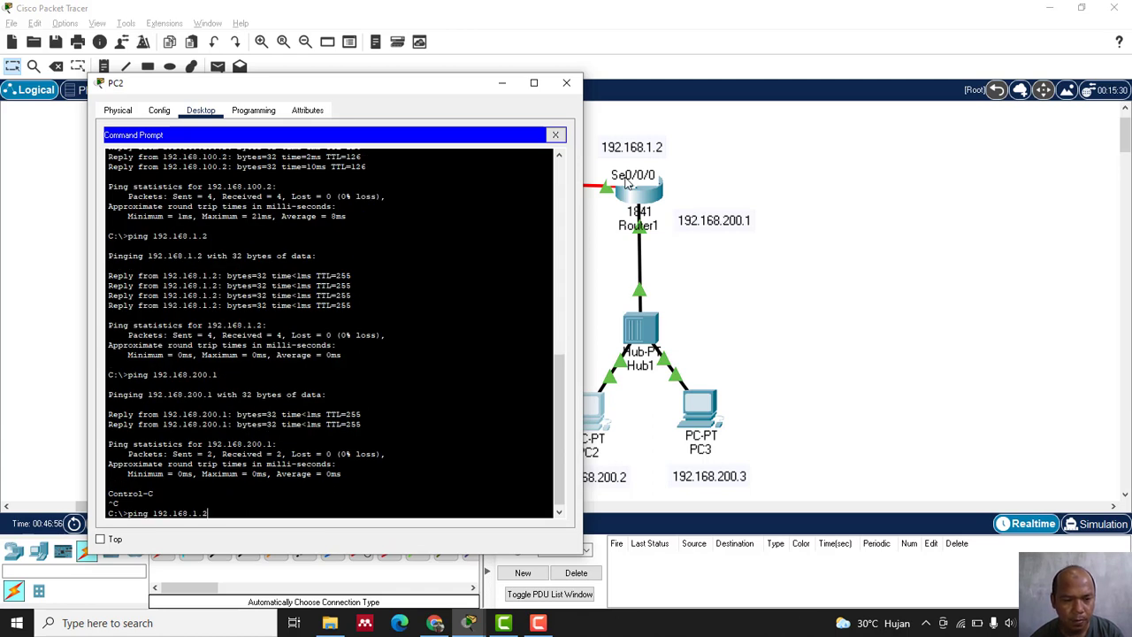
key(BackSpace)
text(1)
key(Return)
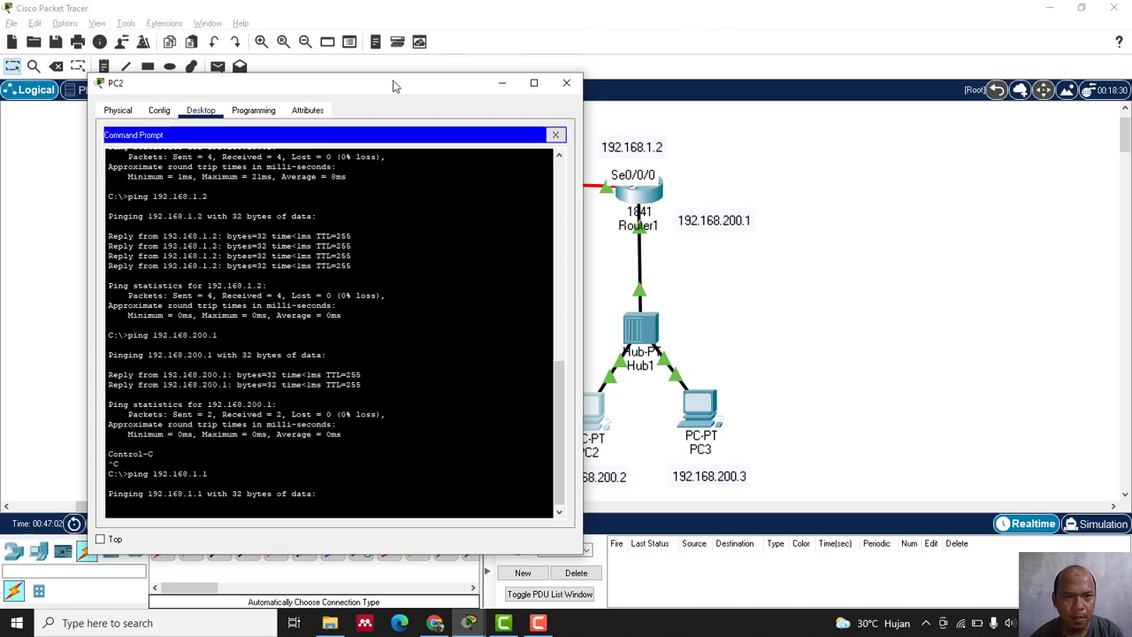
drag(391, 83, 936, 196)
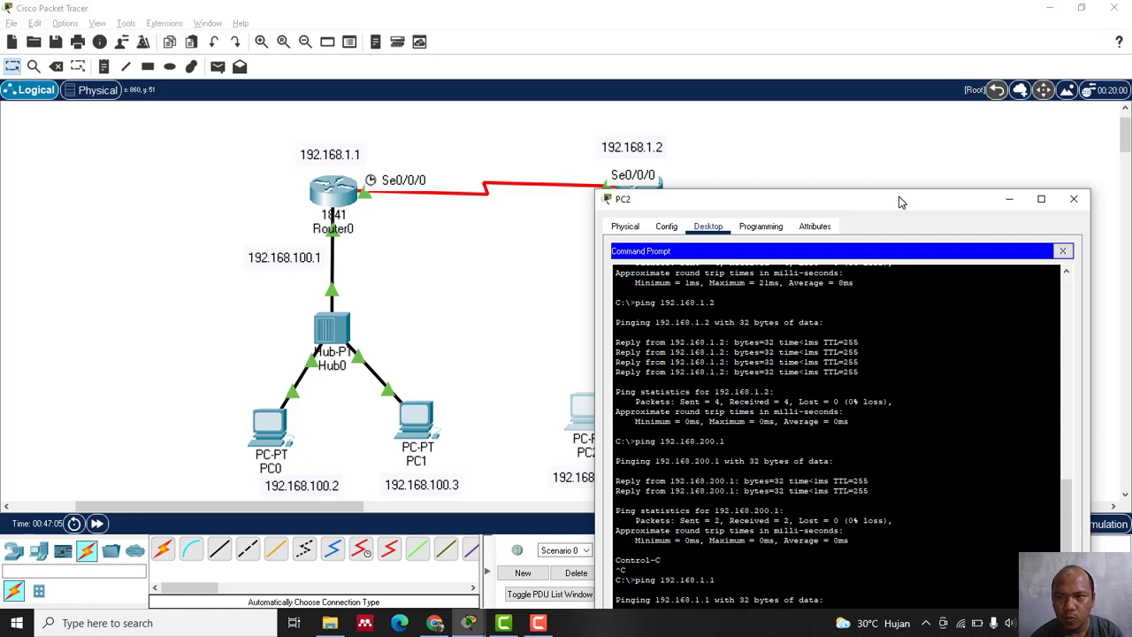
click(1087, 199)
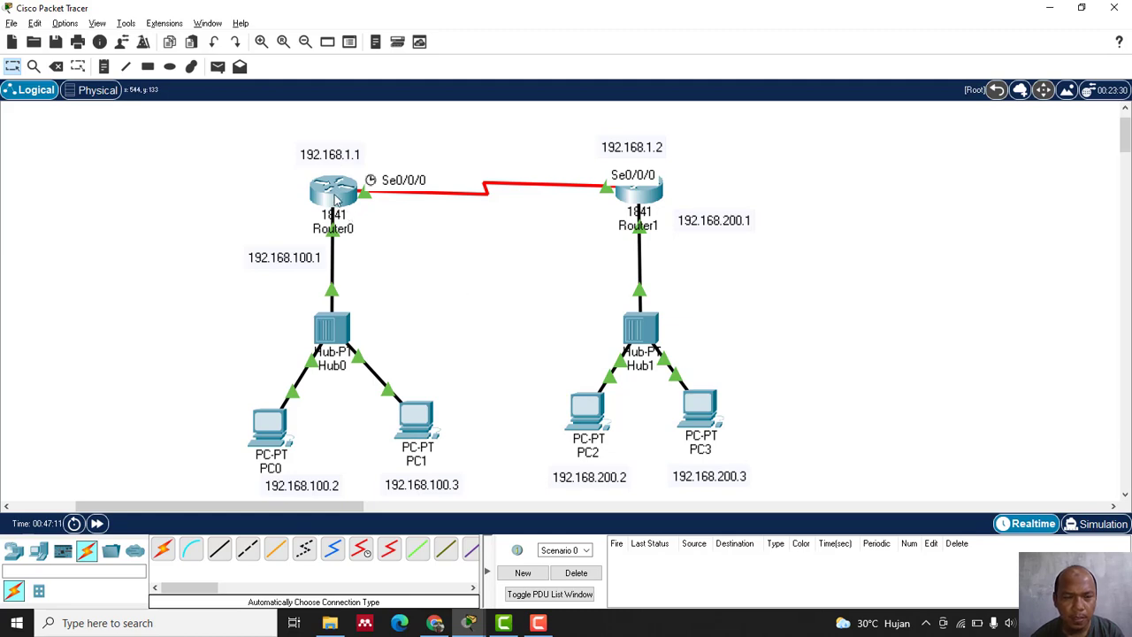
Examine the static route fields for network, mask and next hop in Router0's configuration, and close the router's window.
click(334, 194)
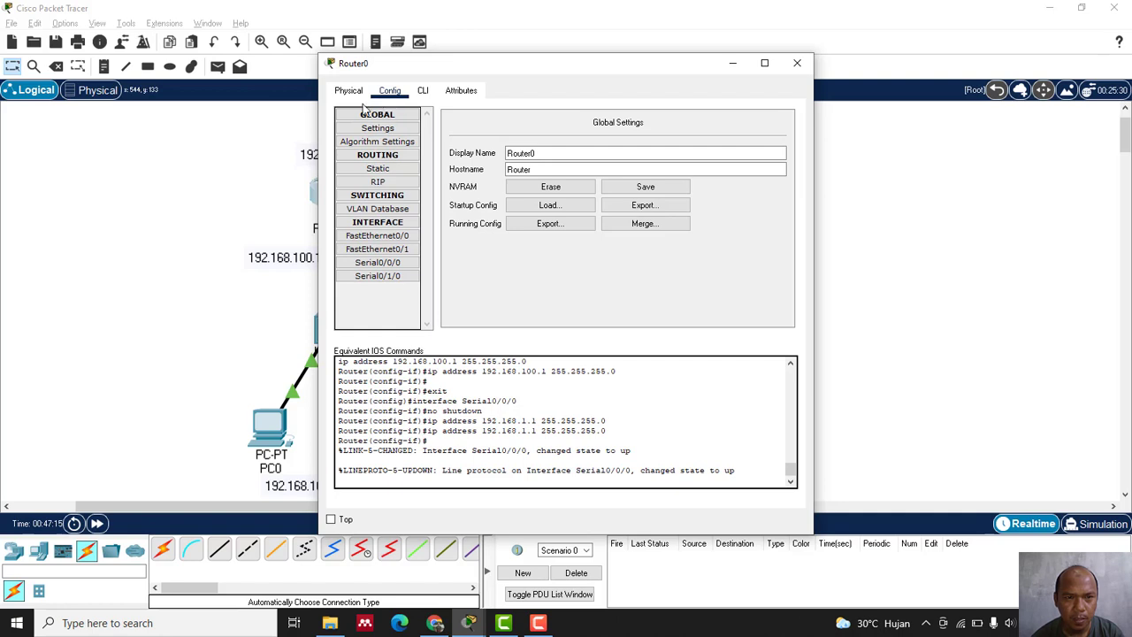
click(379, 169)
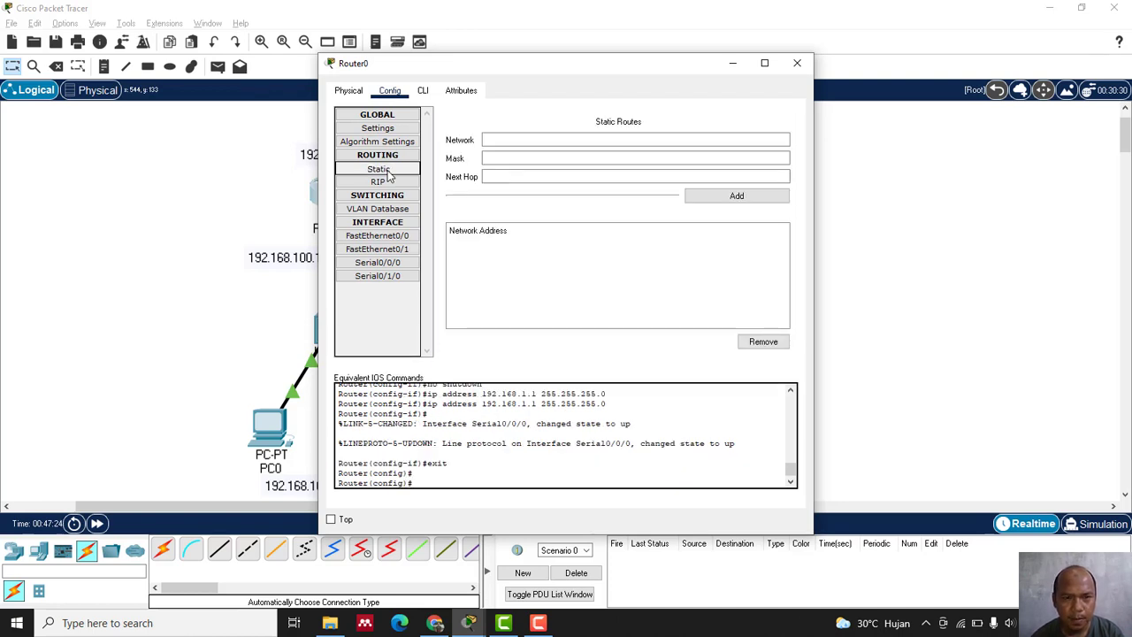
click(796, 66)
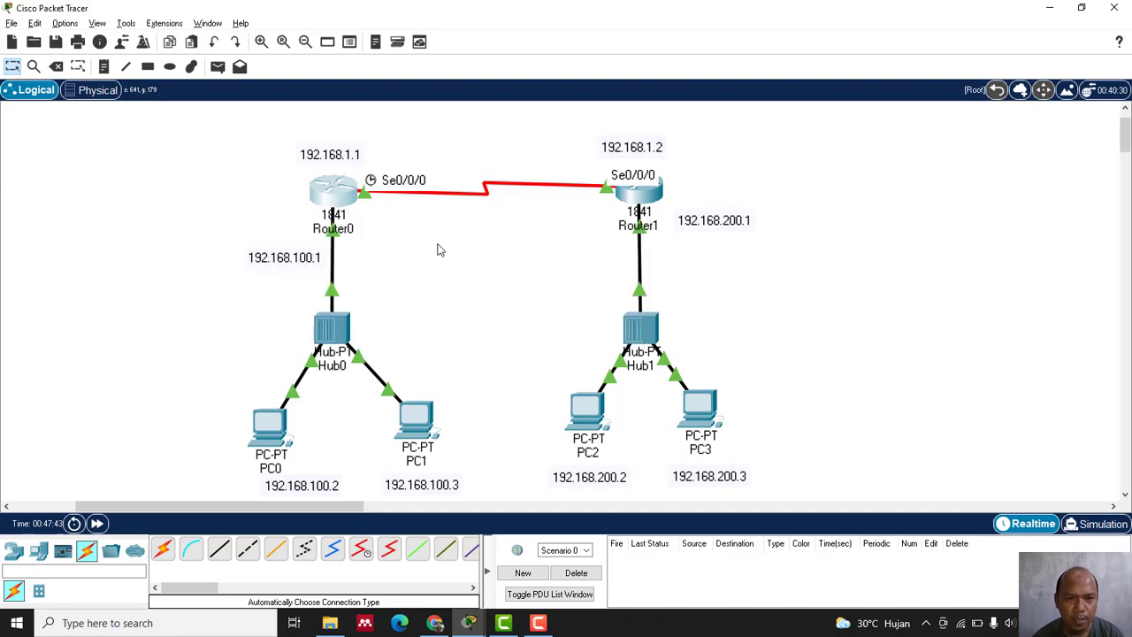
Open Router0's static route settings and place its window where both routers' address labels stay visible.
click(336, 199)
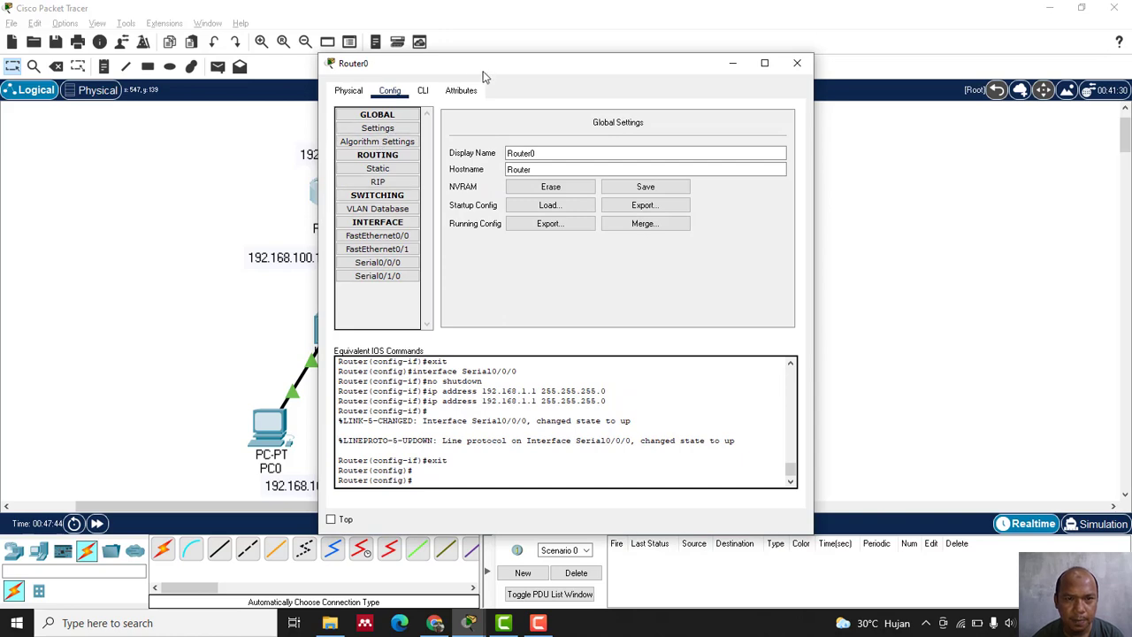
drag(483, 71, 150, 115)
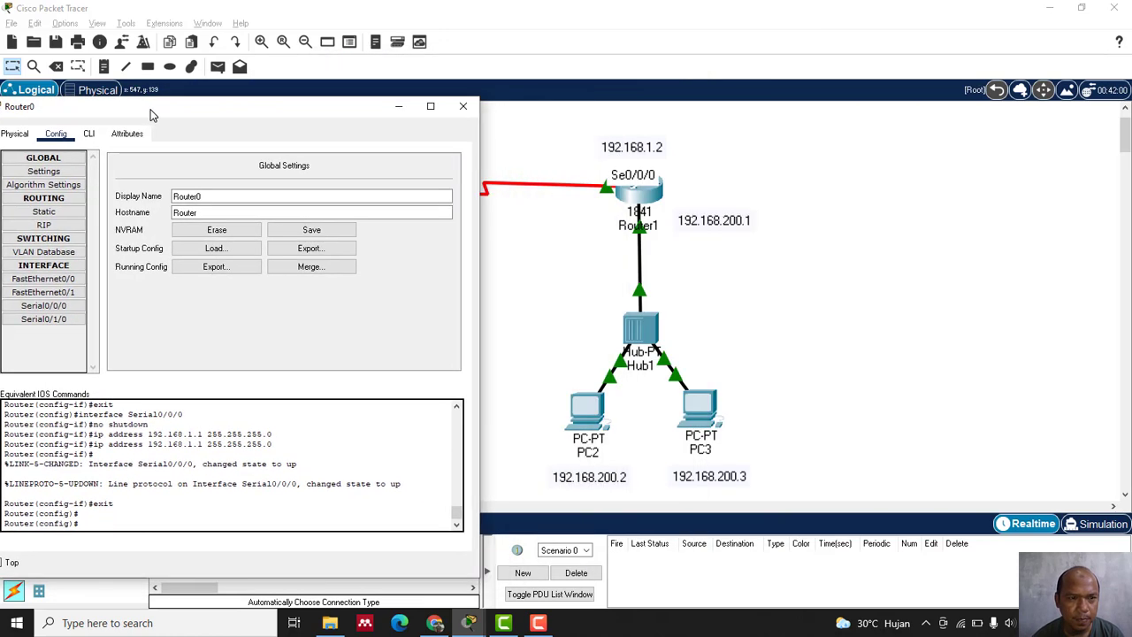
click(74, 214)
click(160, 182)
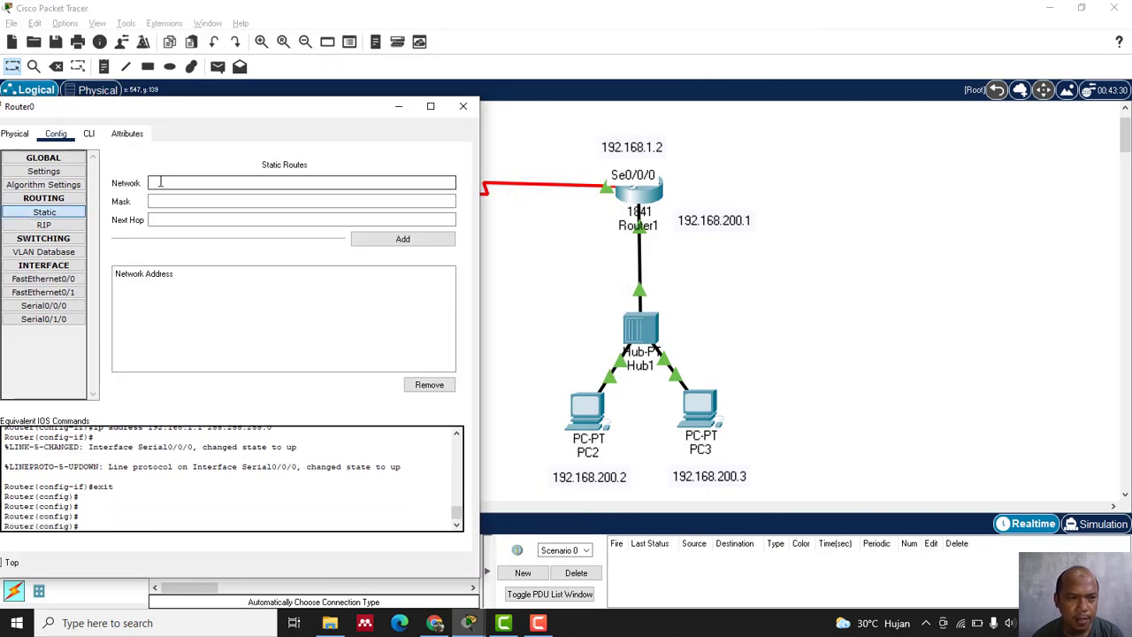
click(168, 201)
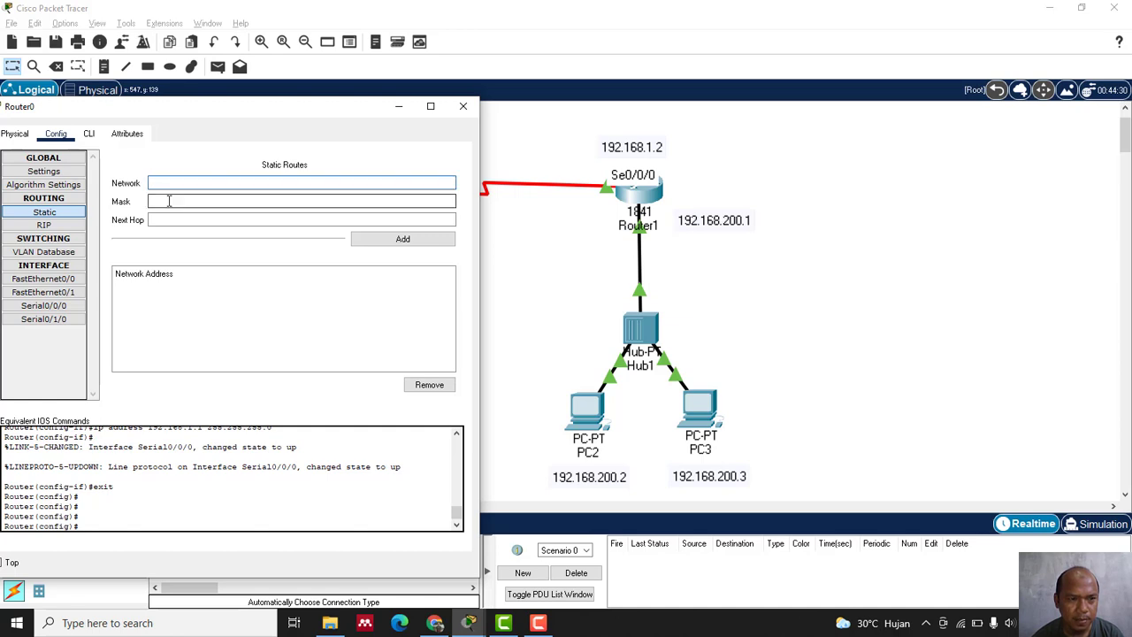
click(174, 220)
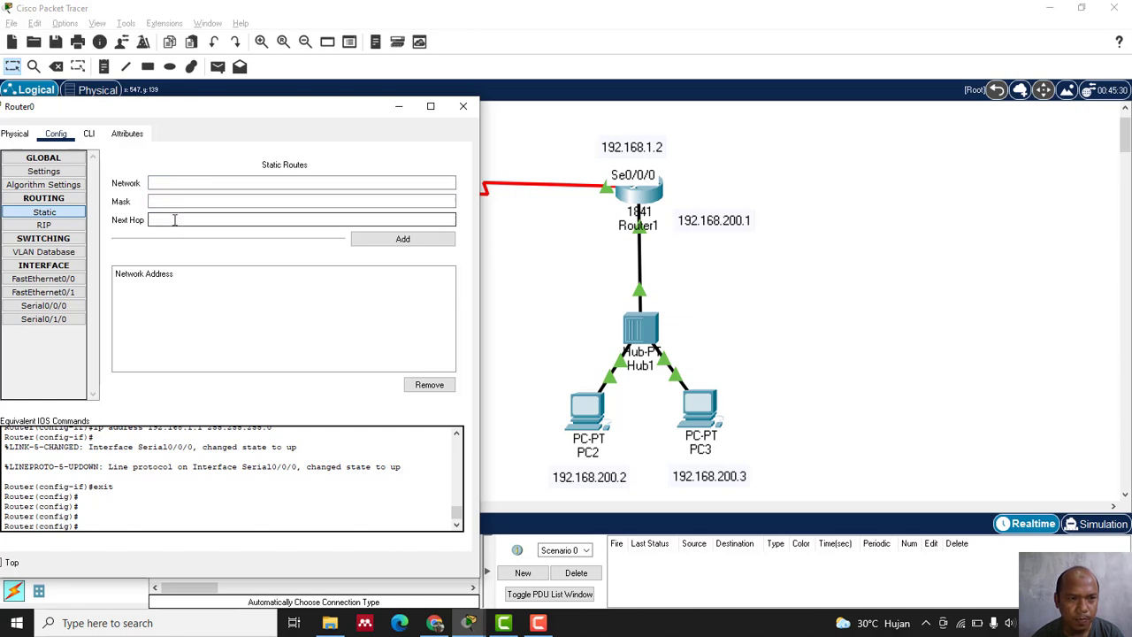
click(182, 199)
click(187, 182)
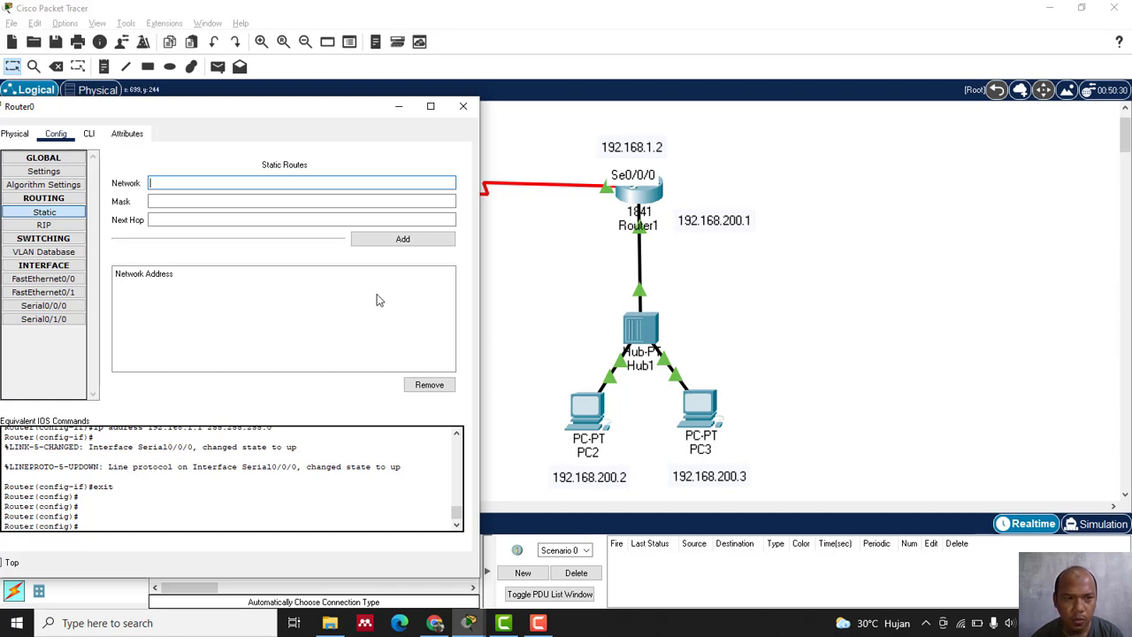
click(232, 221)
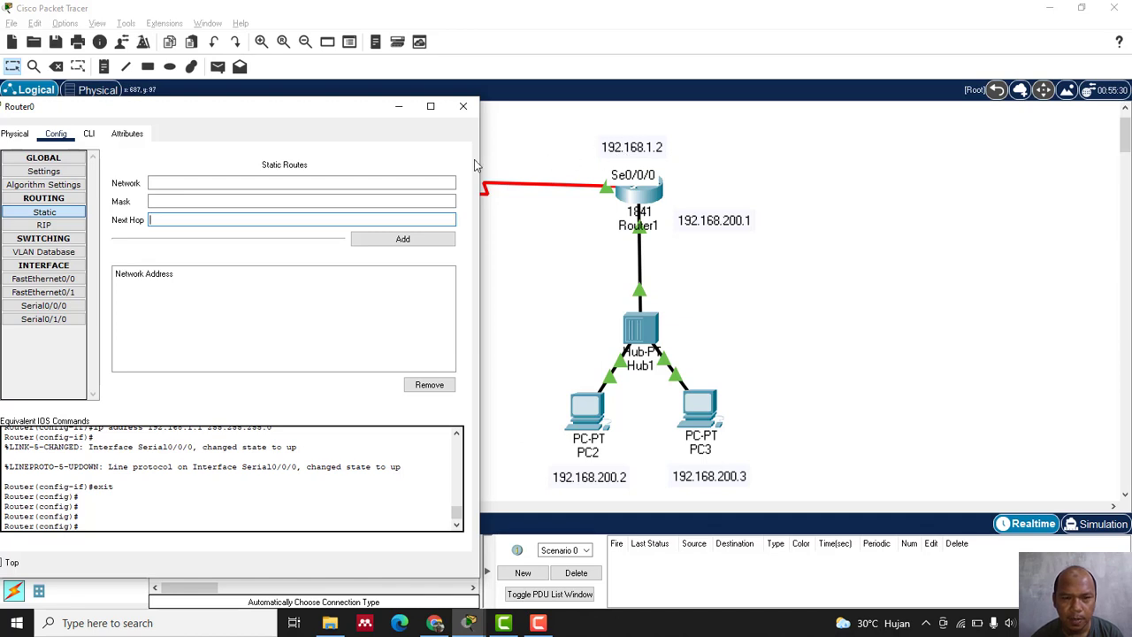
drag(374, 113, 380, 309)
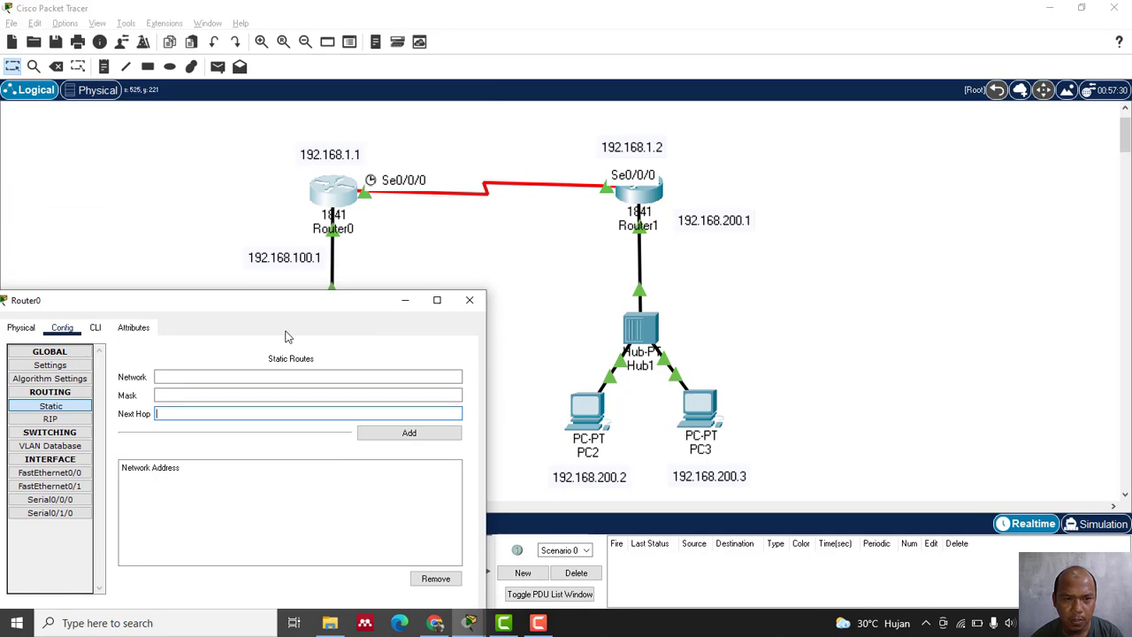
drag(298, 298, 273, 263)
Add a static route on Router0 to network 192.168.200.0, mask 255.255.255.0, next hop 192.168.1.2, and close the router's window.
click(207, 341)
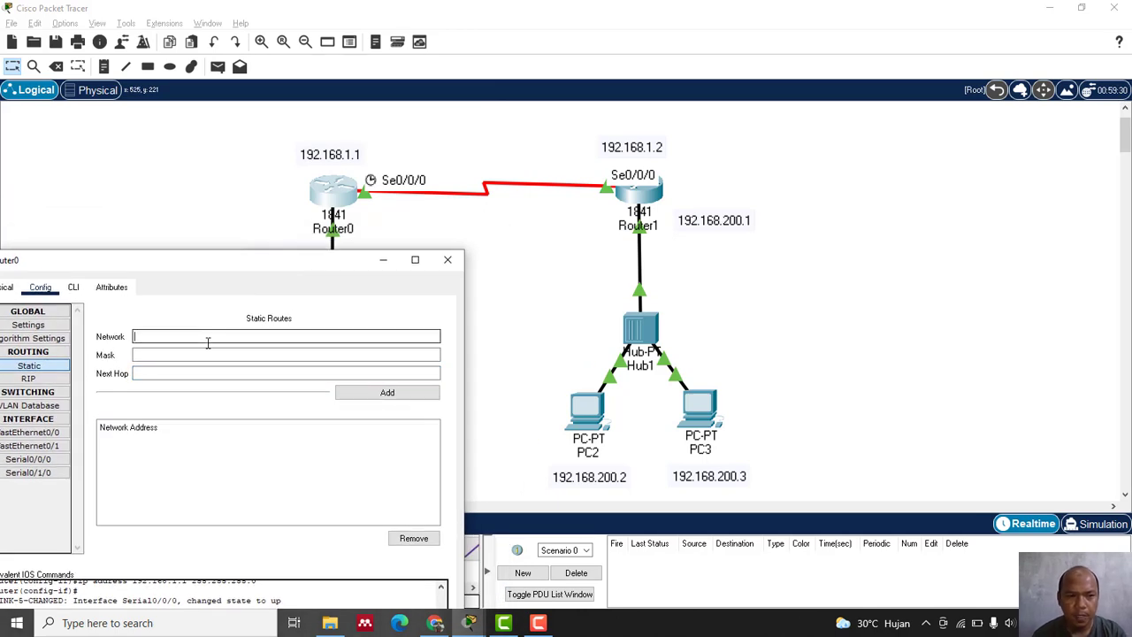
text(192.168.200.0)
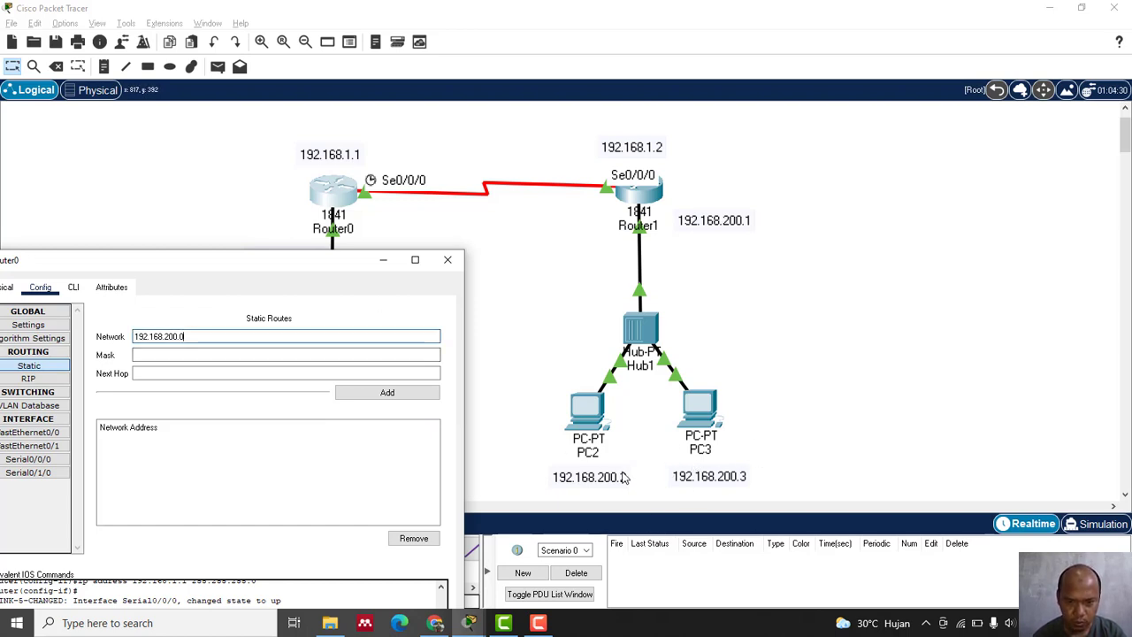
click(204, 354)
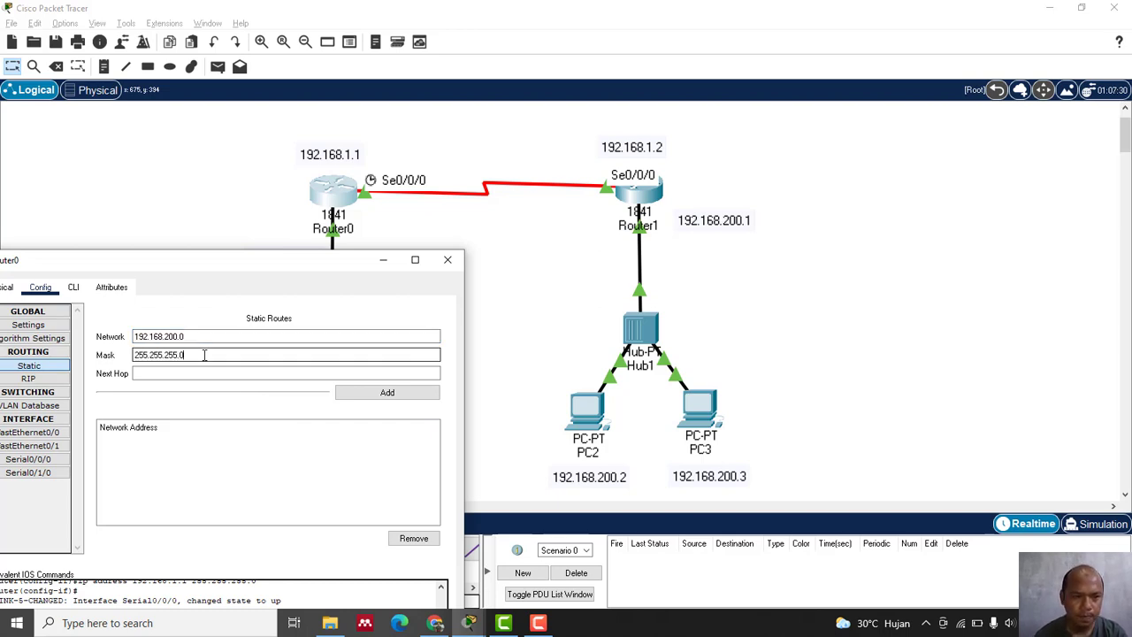
click(175, 375)
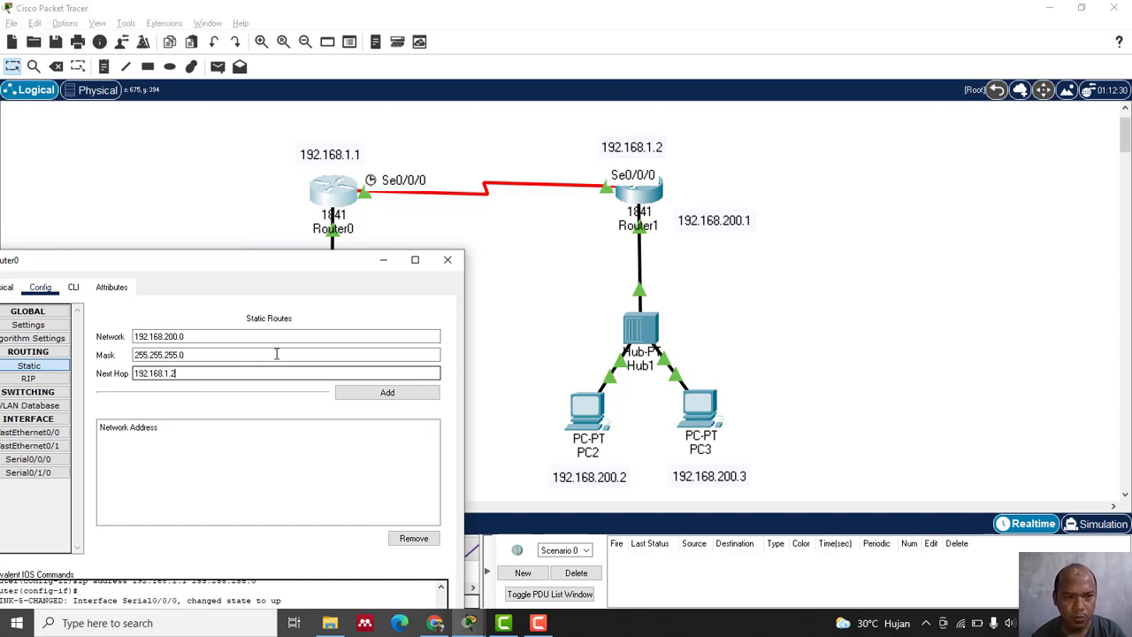
click(369, 397)
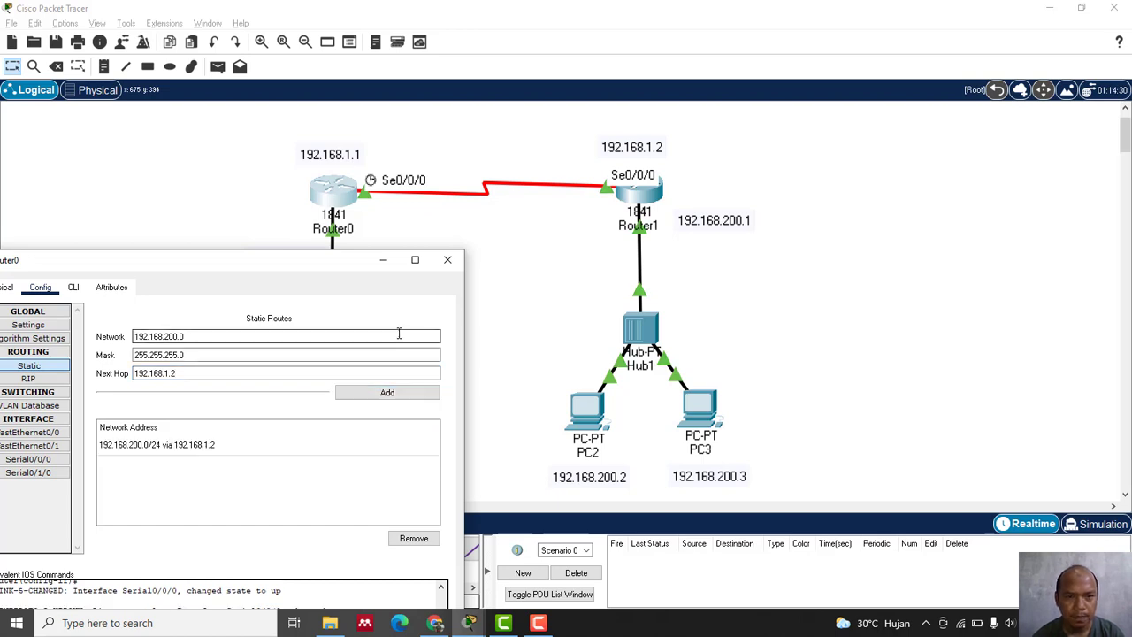
click(448, 260)
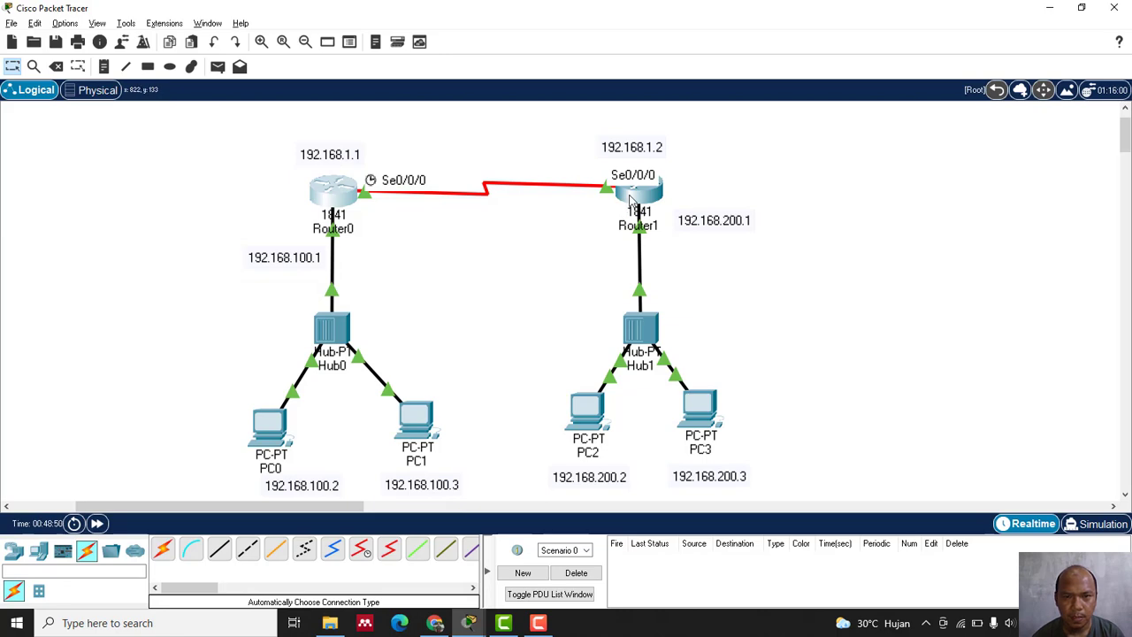
Open Router1's static route settings beside the topology and enter 192.168.100.0 as the destination network.
click(632, 202)
drag(509, 63, 852, 58)
click(724, 161)
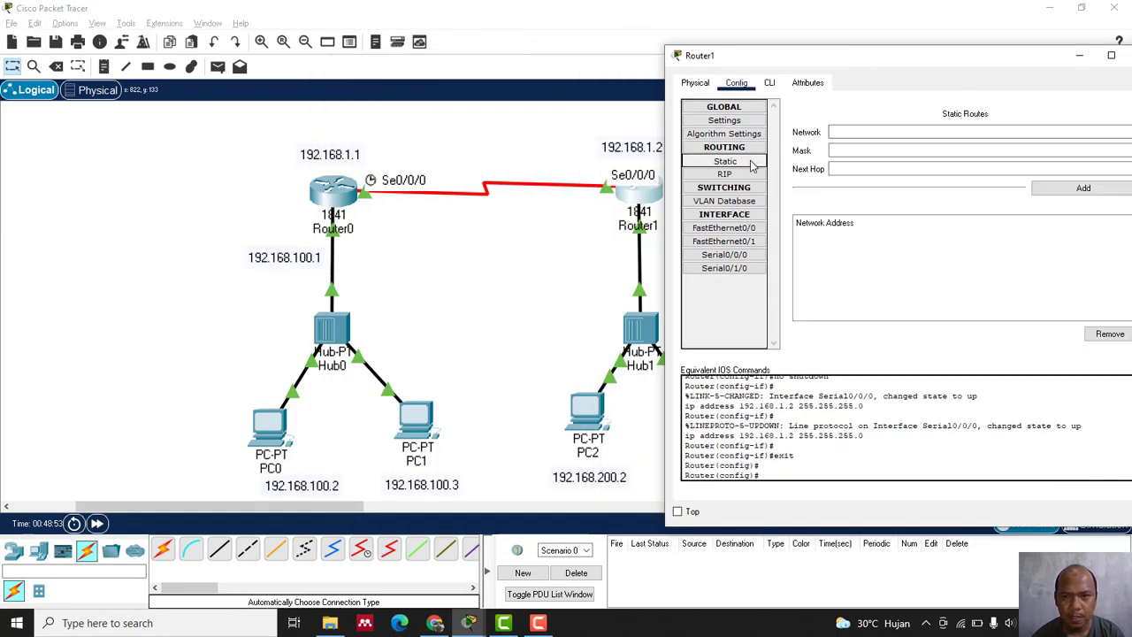
click(867, 132)
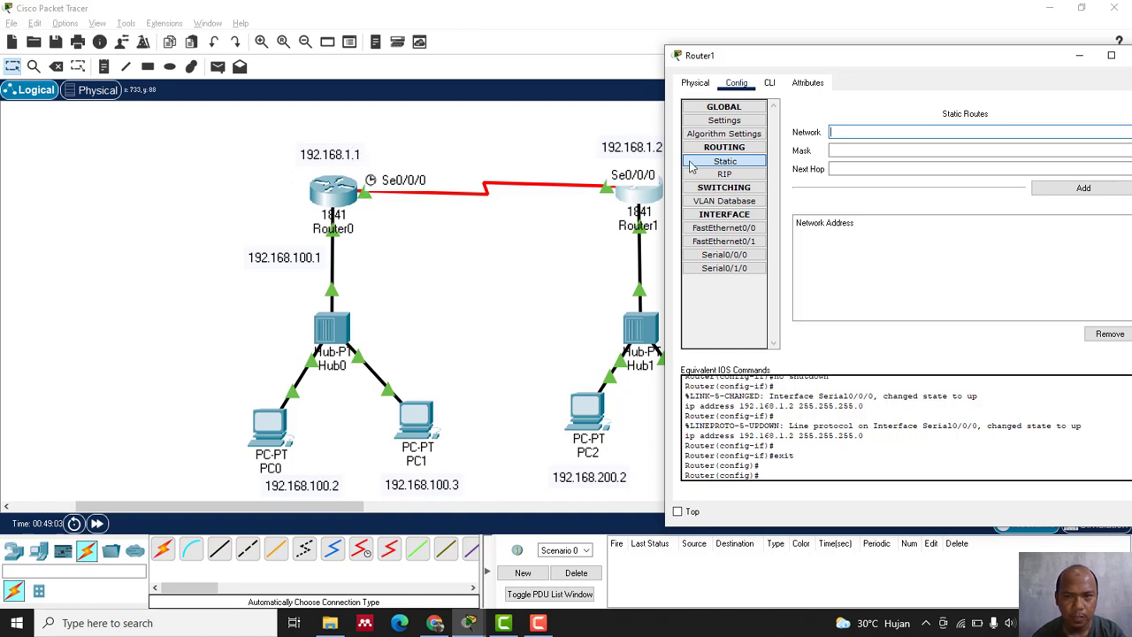
click(846, 132)
text(1)
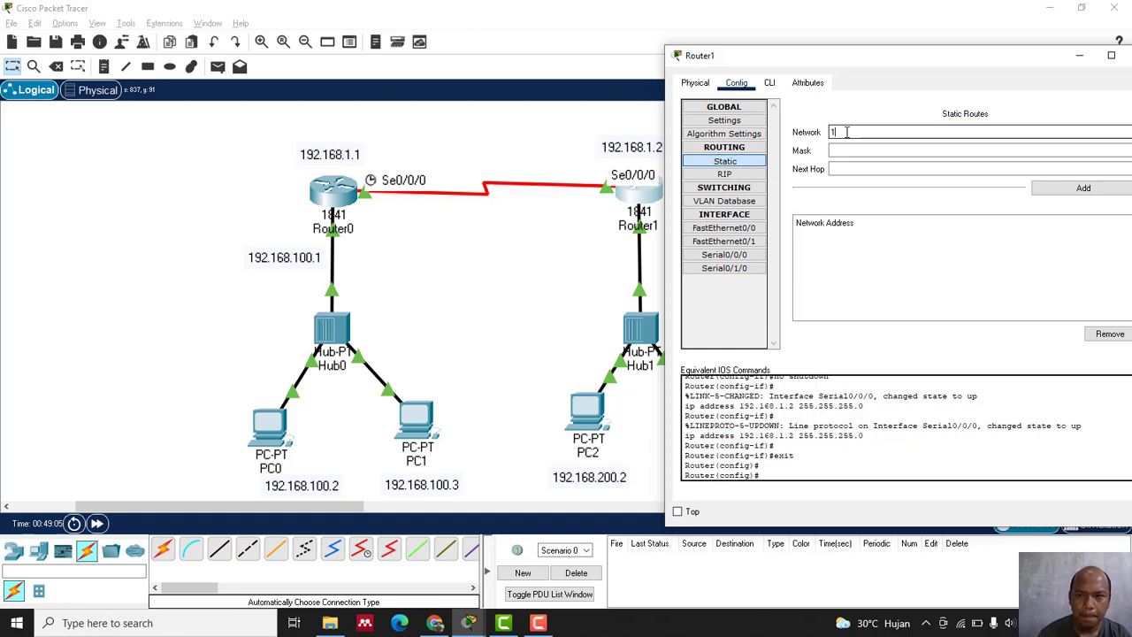
text(92.168)
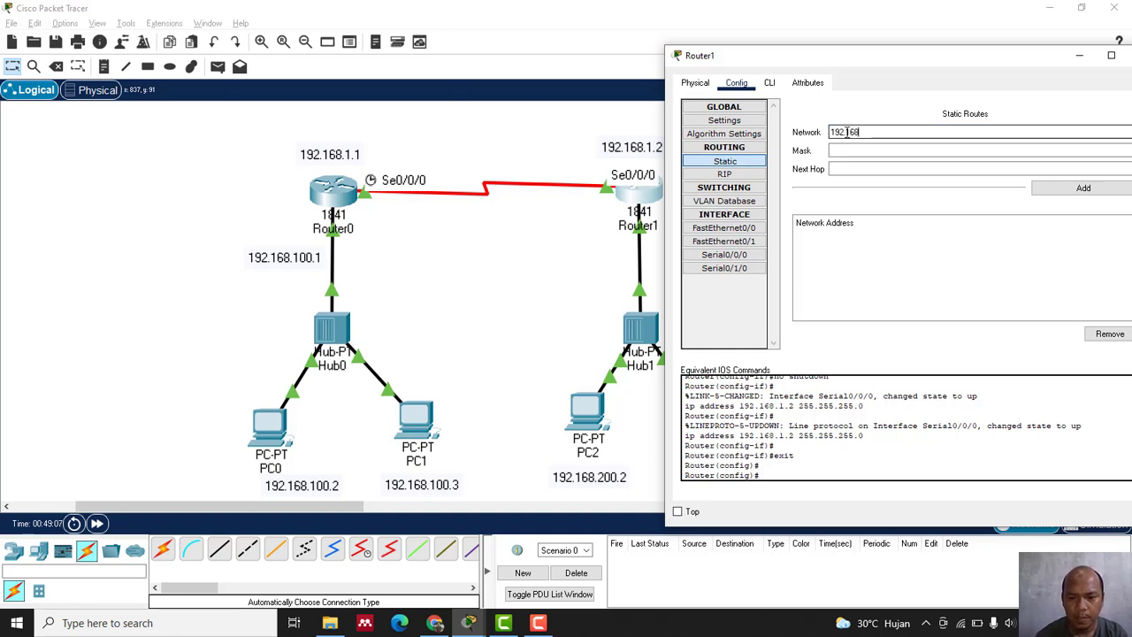
text(.100.)
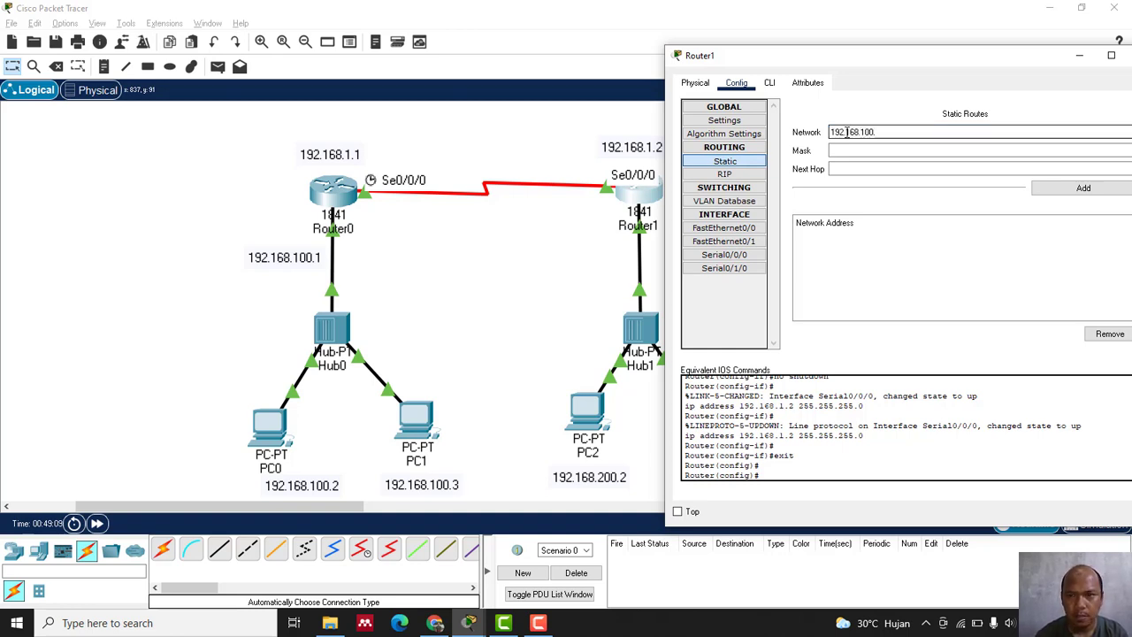
text(0)
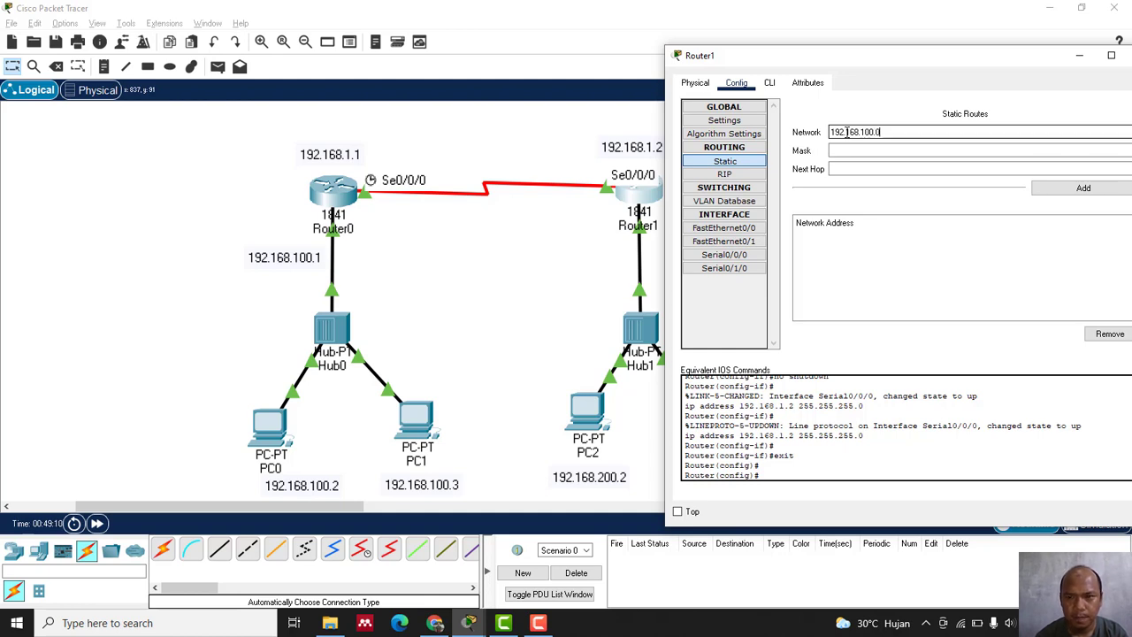
Complete Router1's static route with mask 255.255.255.0 and next hop 192.168.1.1, add it, and close the router's window.
key(Tab)
text(25)
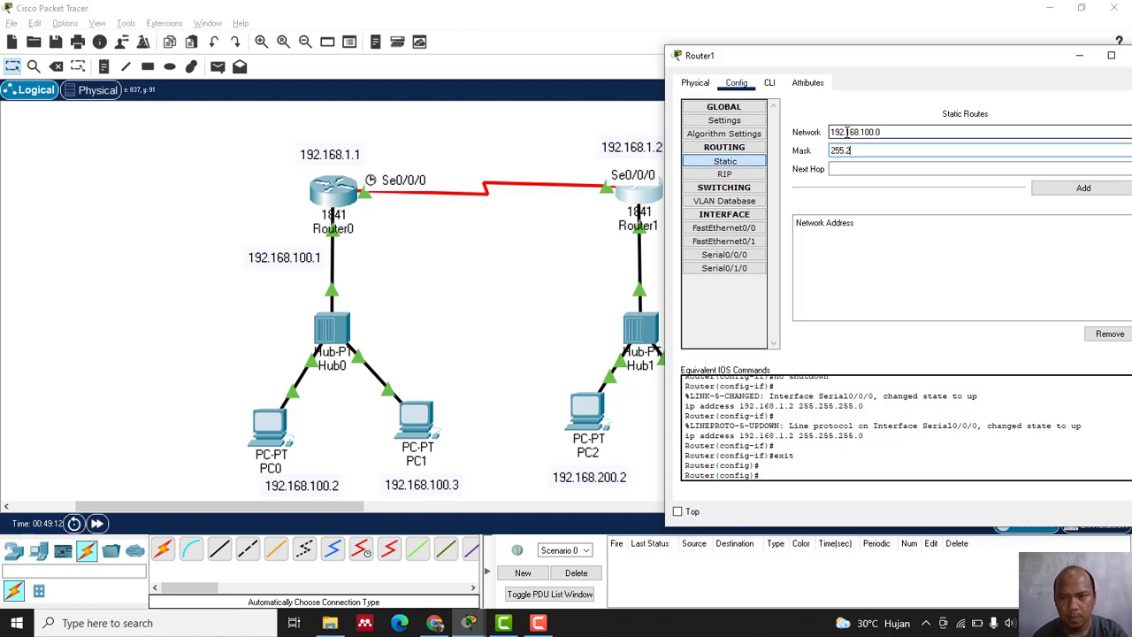
text(5.255.255.0)
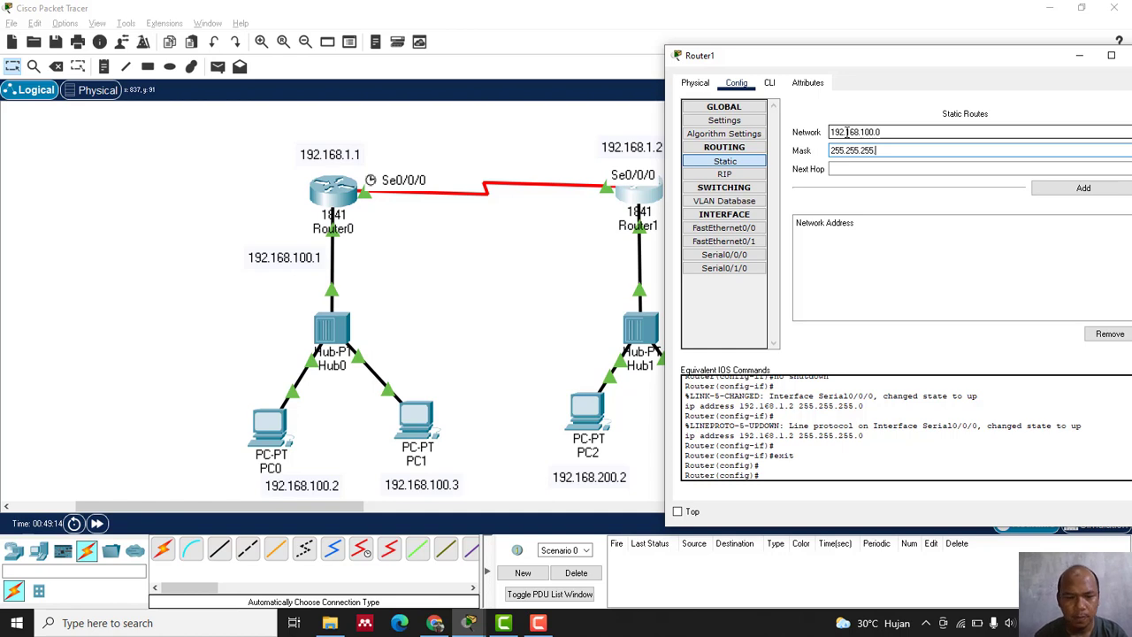
key(Tab)
text(192)
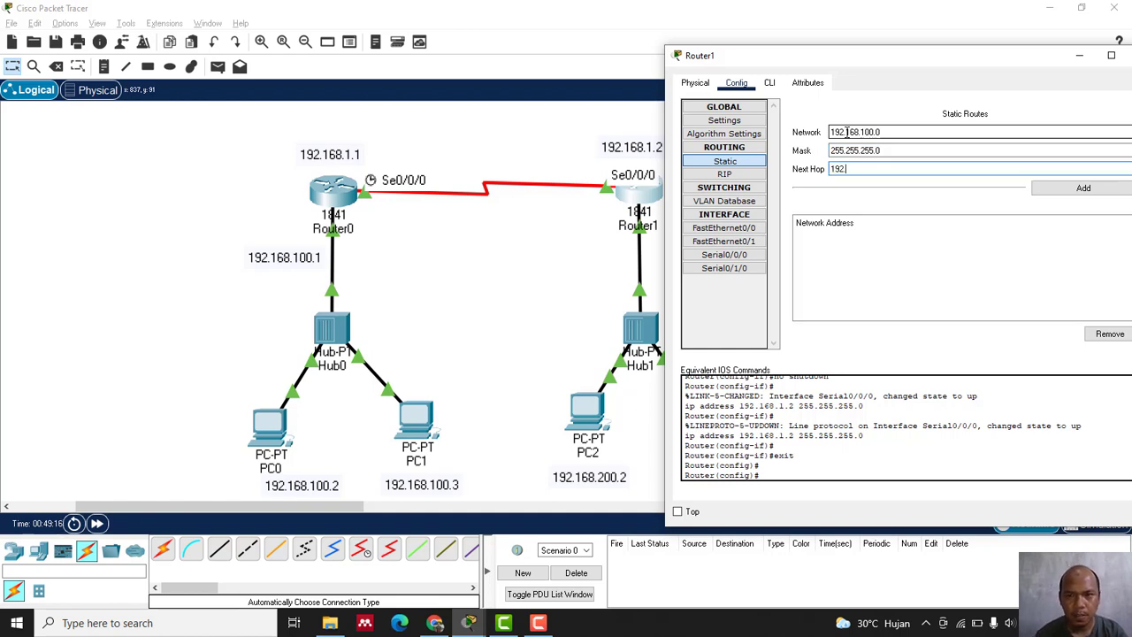
text(.168)
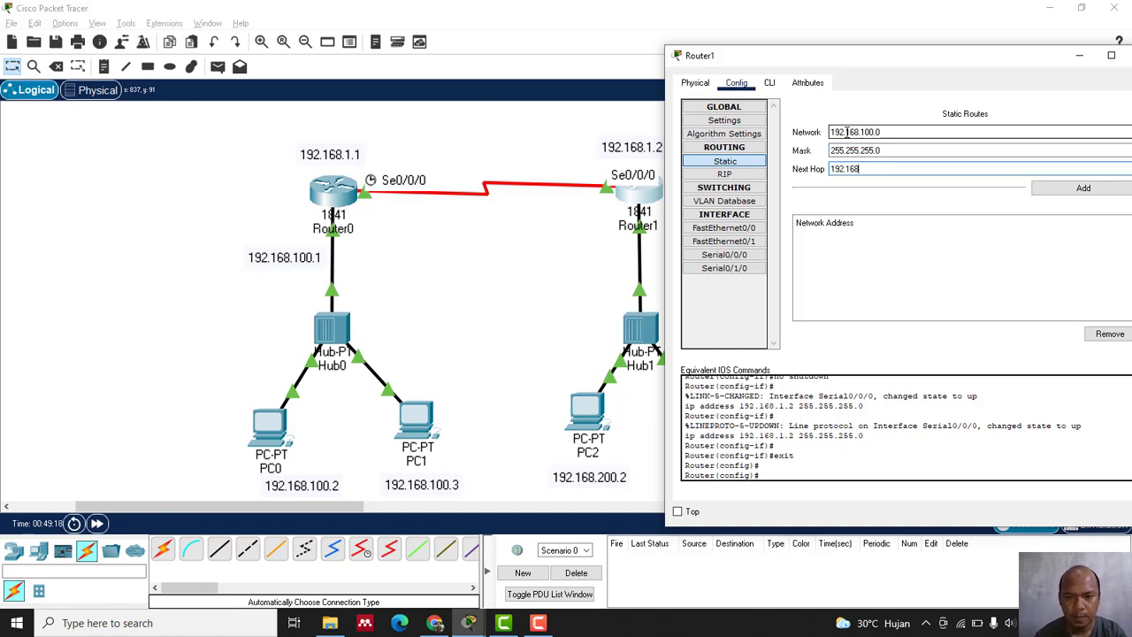
text(.1.1)
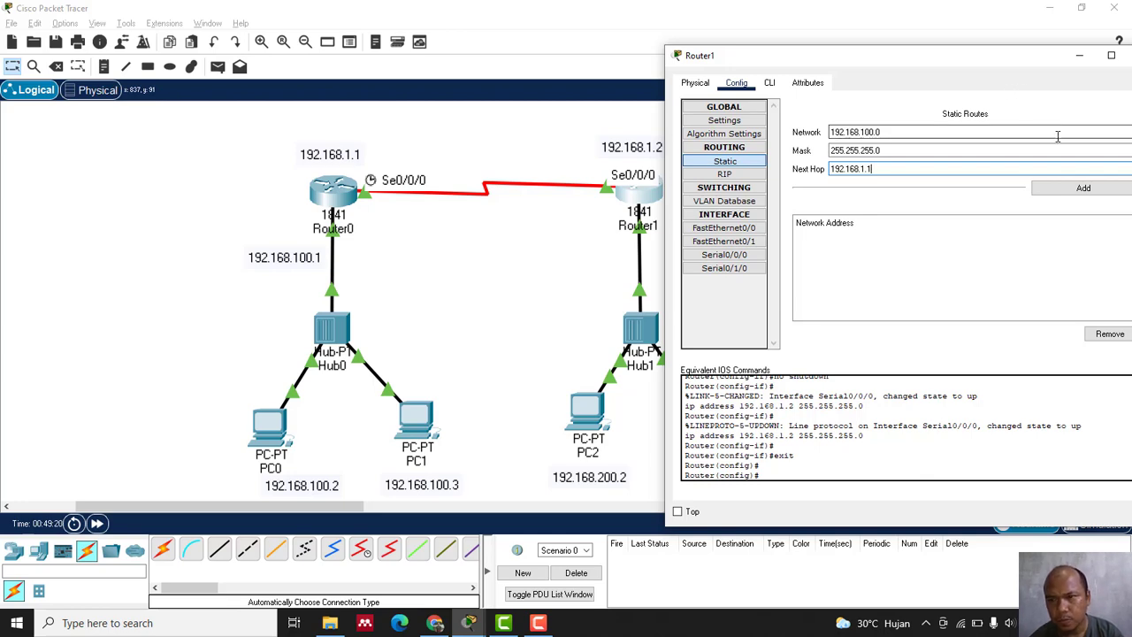
click(1066, 188)
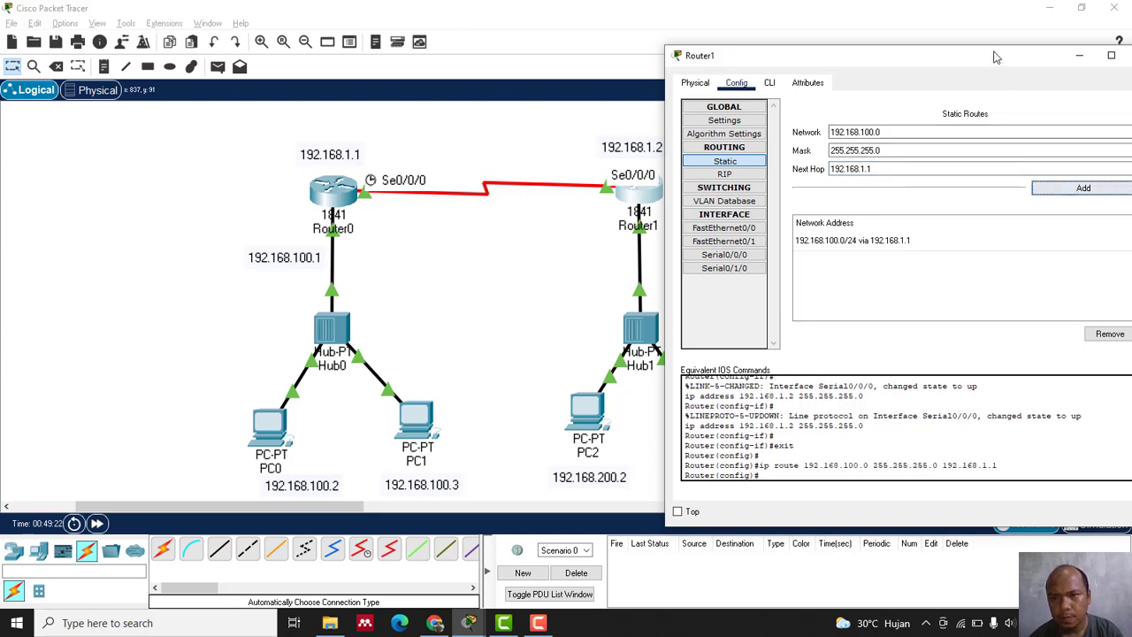
drag(996, 58, 790, 64)
click(935, 62)
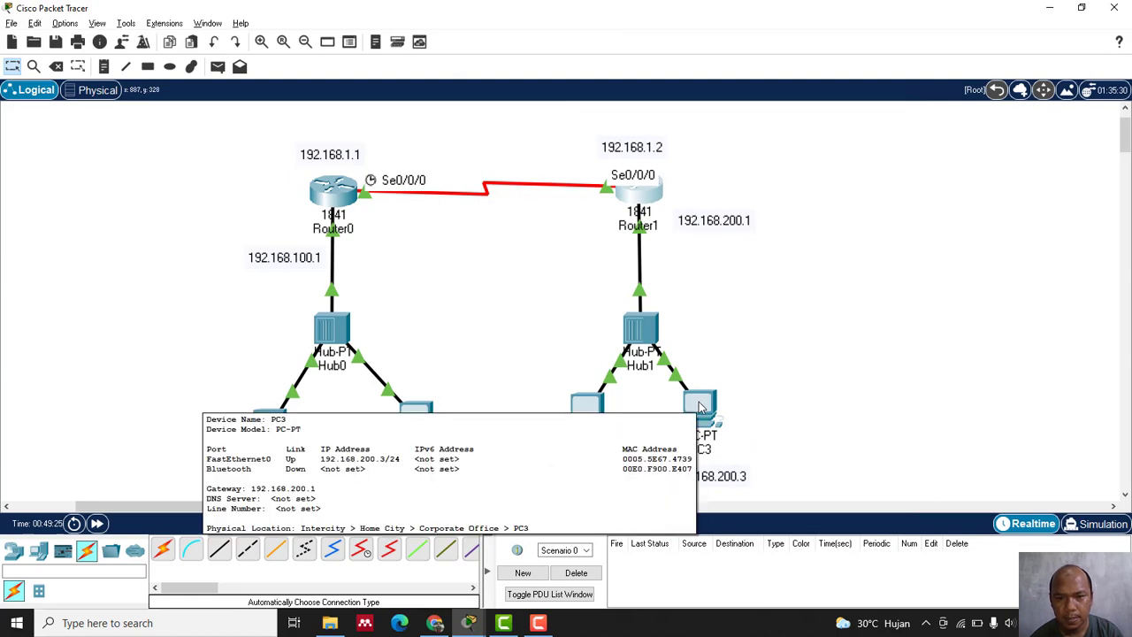
Check PC3's IP configuration for its address, subnet mask and default gateway, and close that configuration.
click(699, 406)
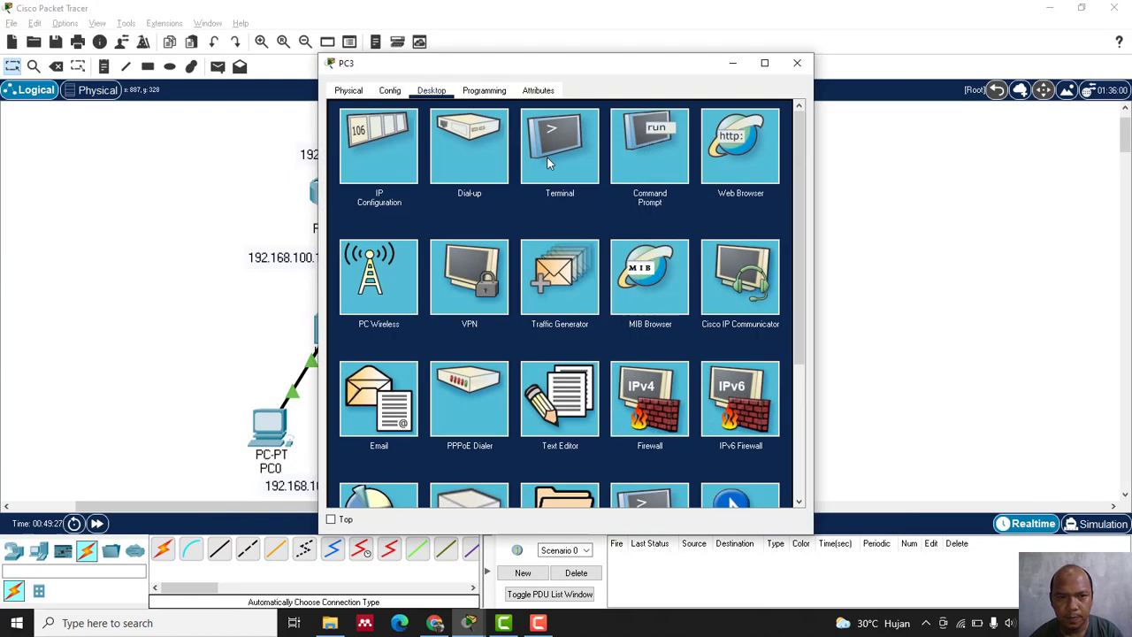
click(380, 162)
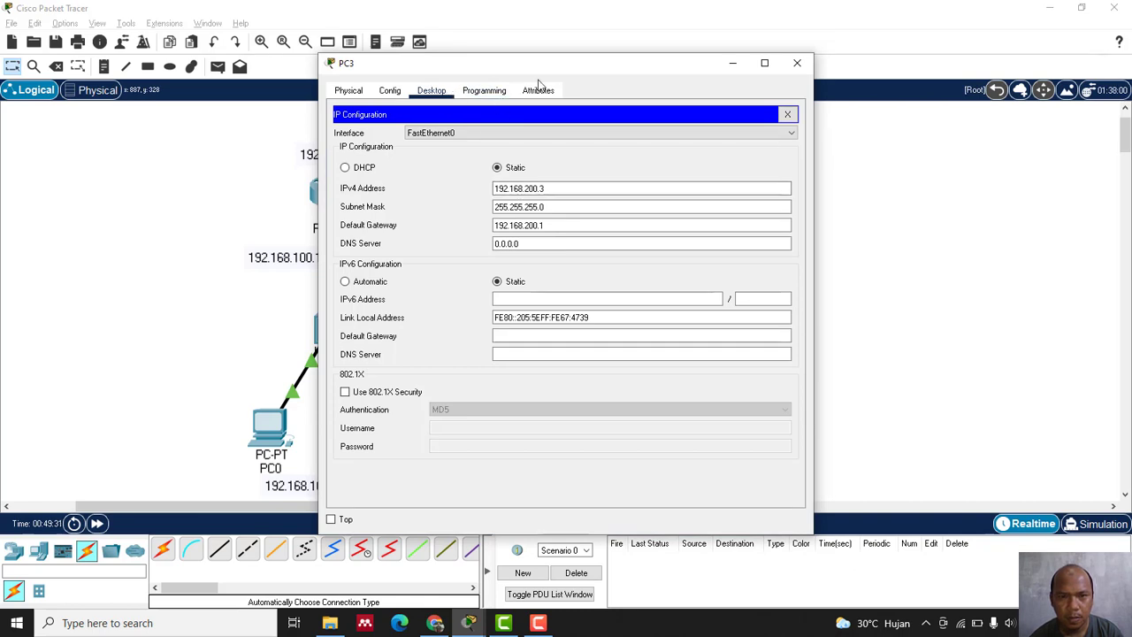
click(786, 114)
Ping Router0's serial address 192.168.1.1 from PC3's Command Prompt, with its window moved clear of Router0's network.
click(640, 167)
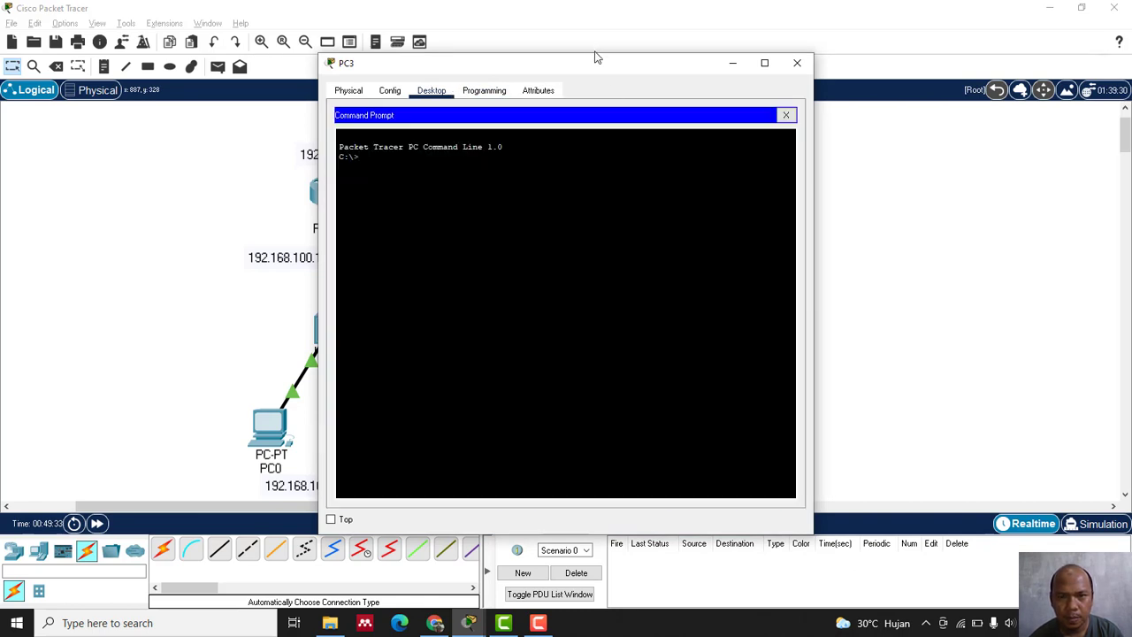
drag(581, 69, 891, 76)
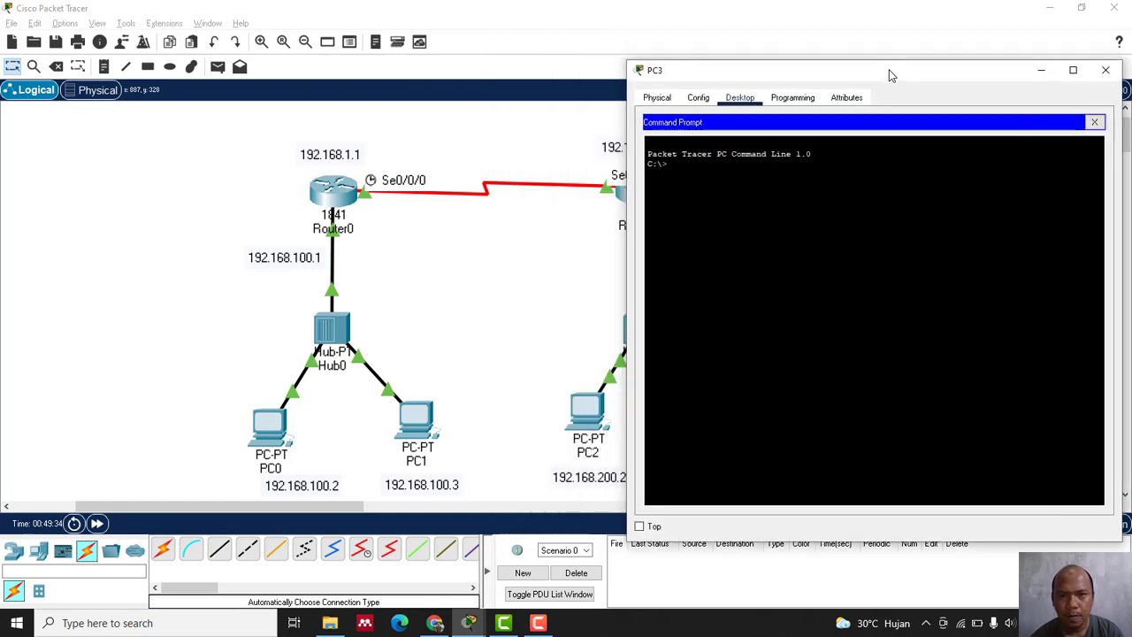
text(ping)
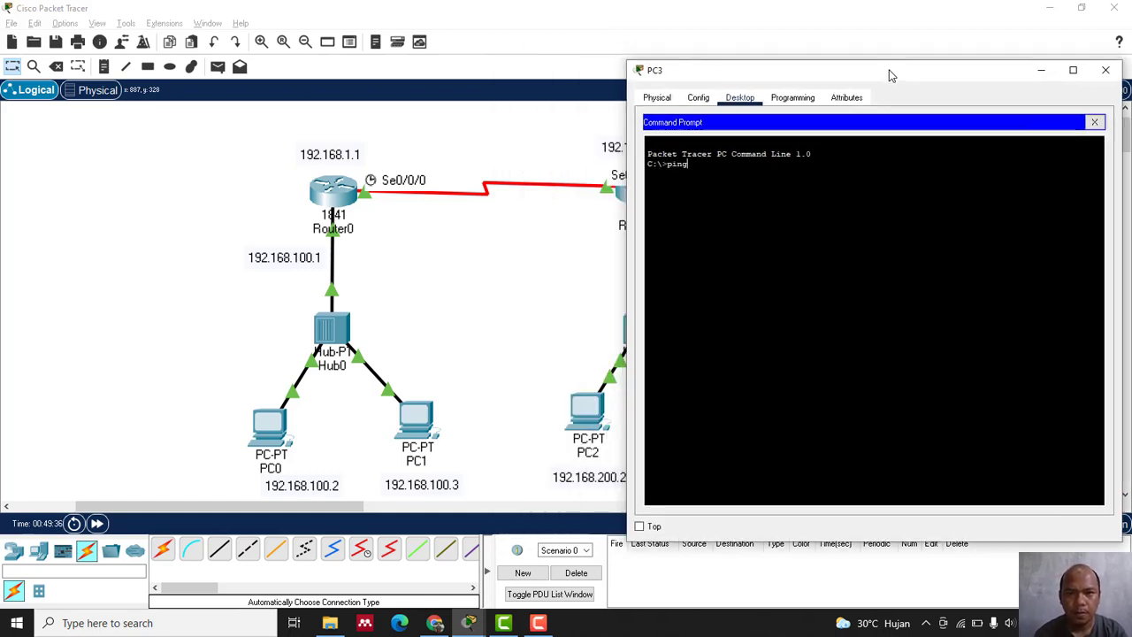
text( 192.1)
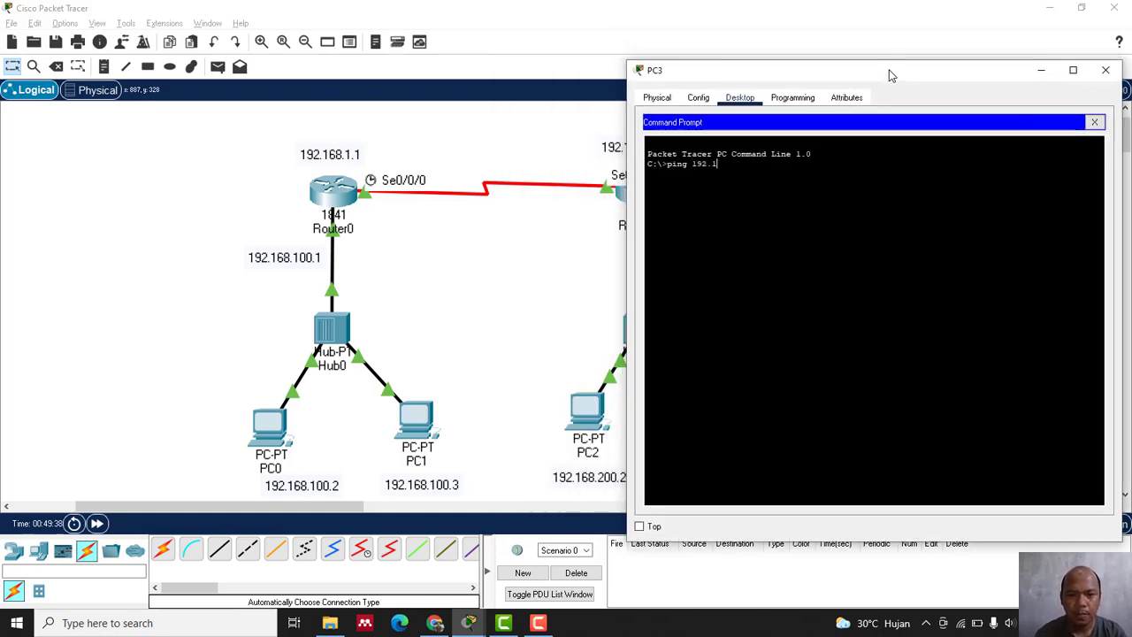
text(68.1)
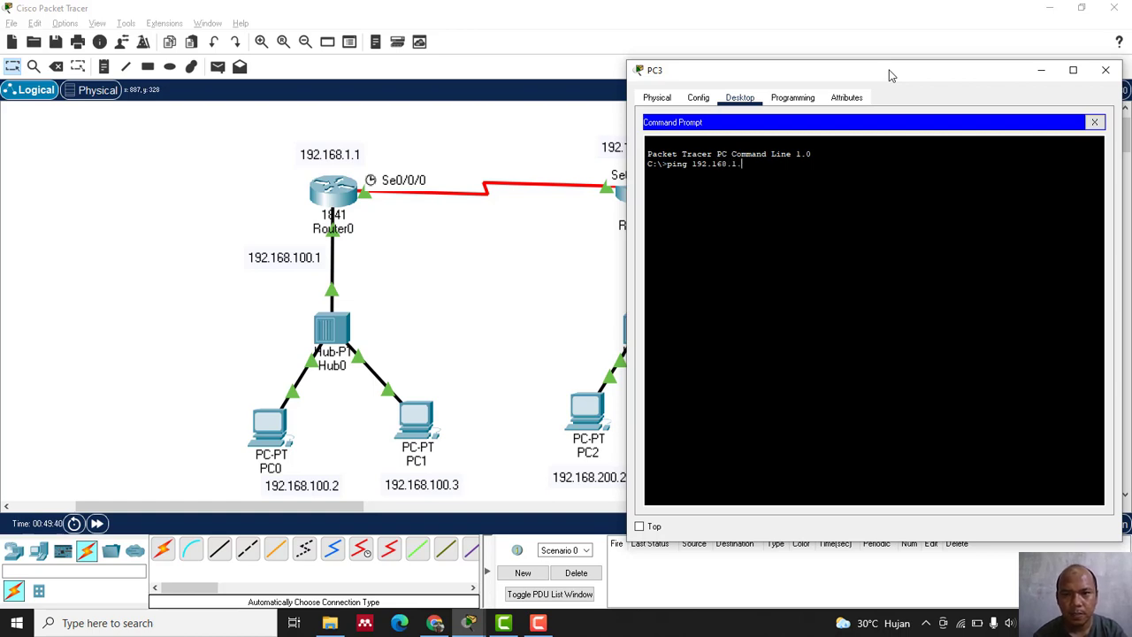
text(.1)
key(Return)
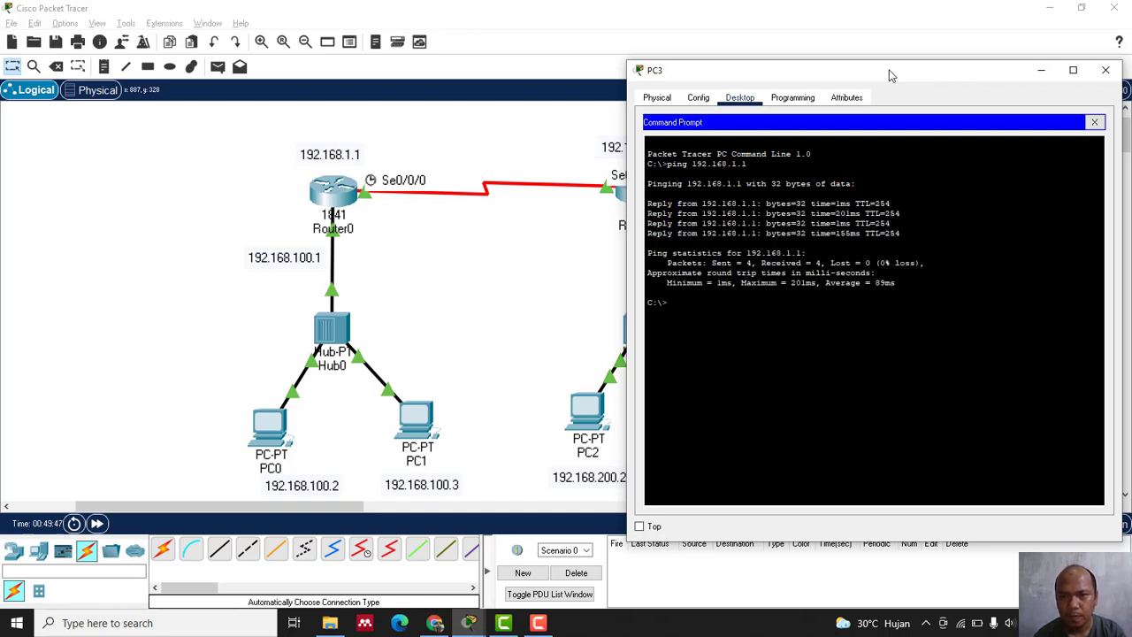
Ping PC0 at 192.168.100.2 from PC3's Command Prompt.
key(Up)
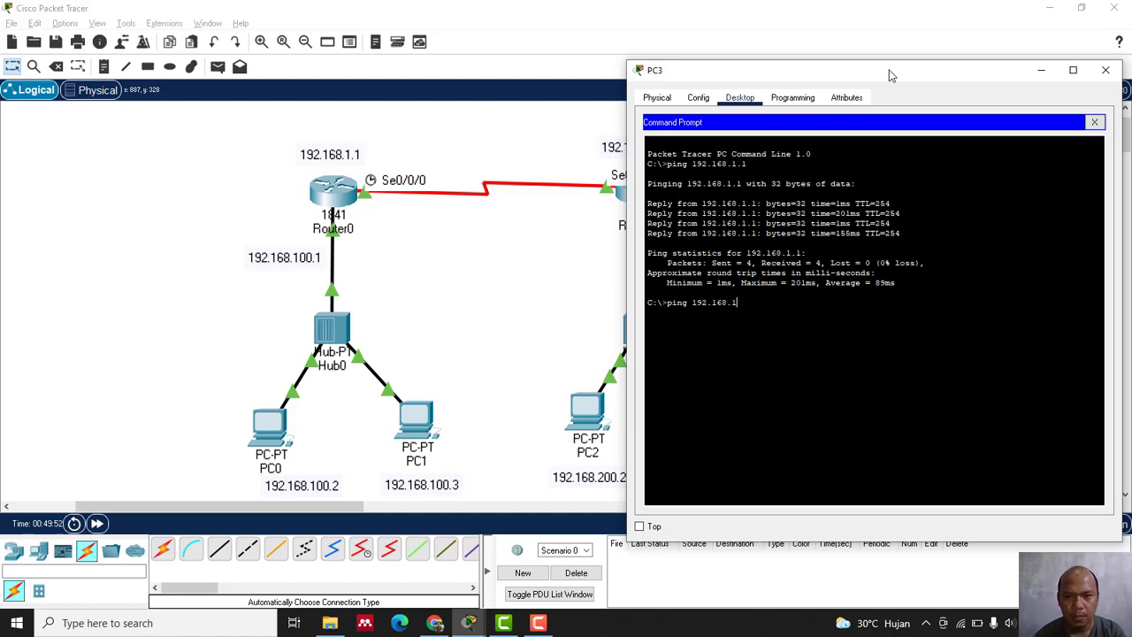
text(0.)
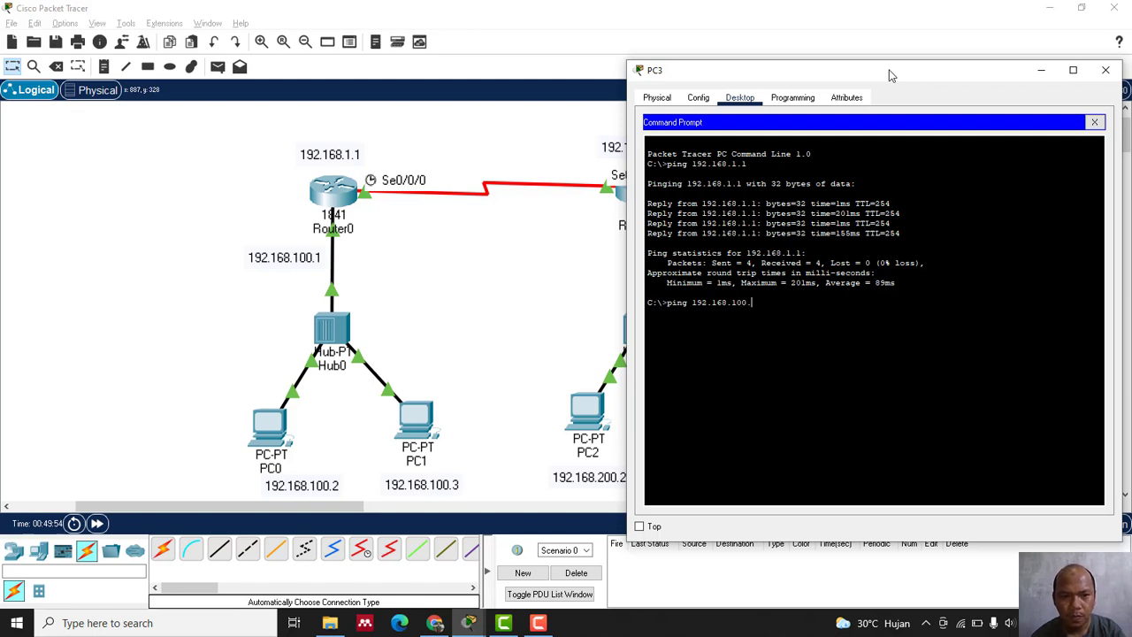
text(2)
key(Return)
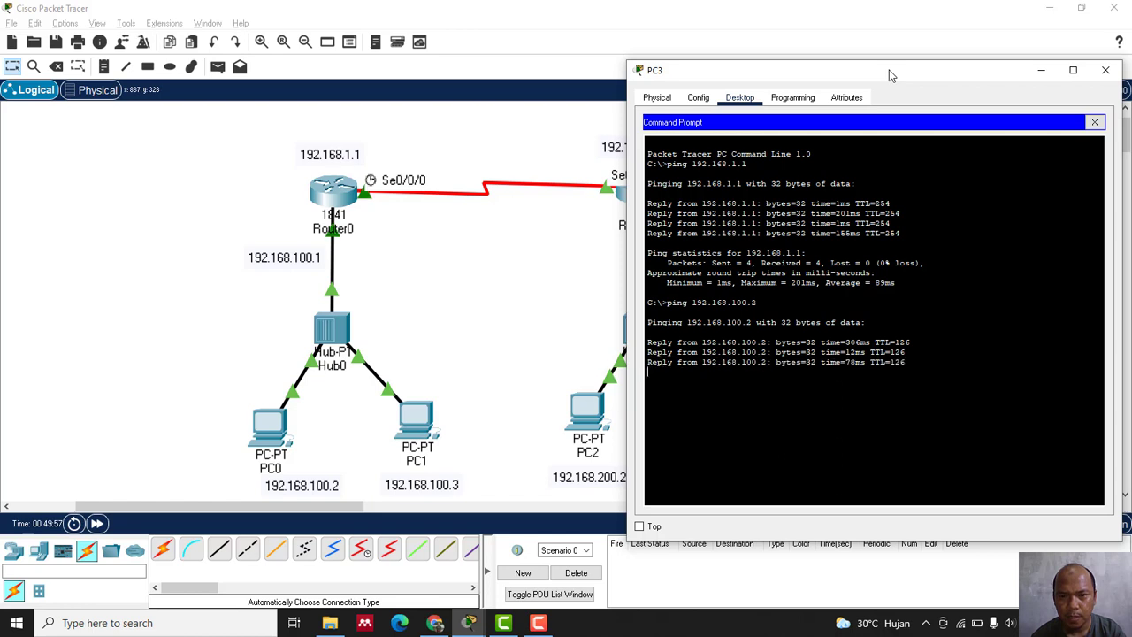
Ping PC1 at 192.168.100.3 from PC3, examine the first reply line, and close PC3's window.
key(Up)
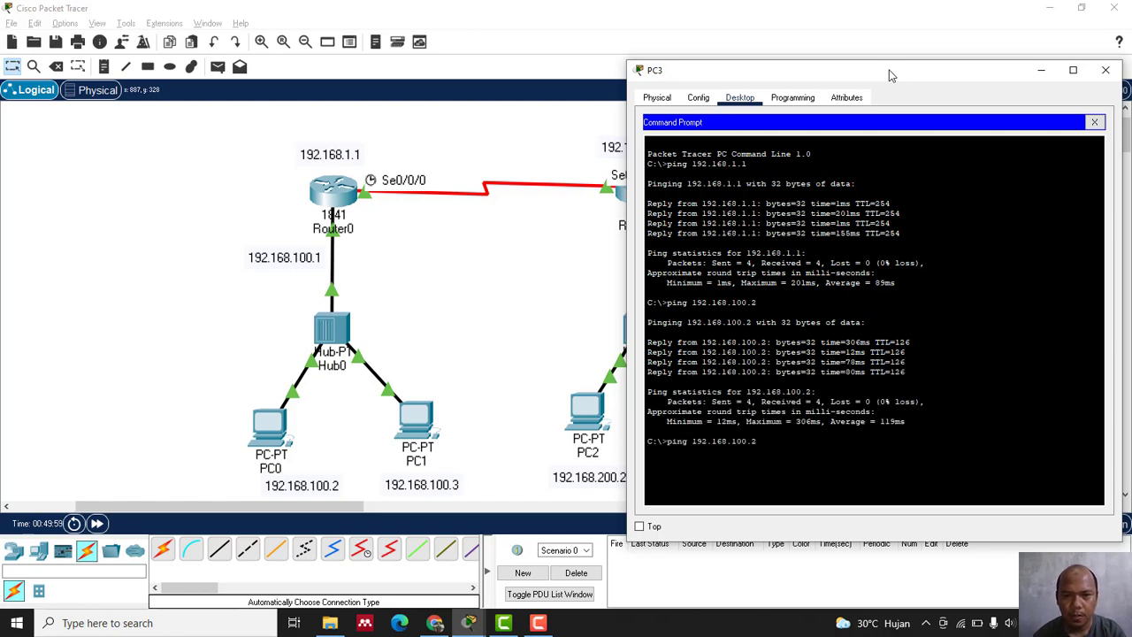
key(BackSpace)
text(3)
key(Return)
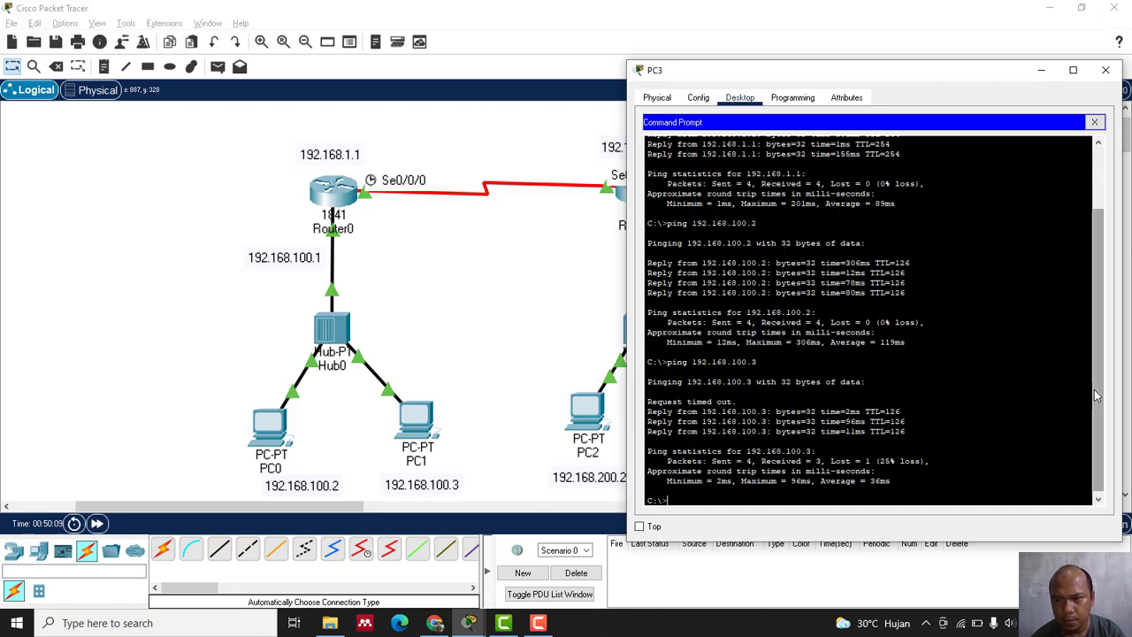
scroll(1099, 400, down, 1)
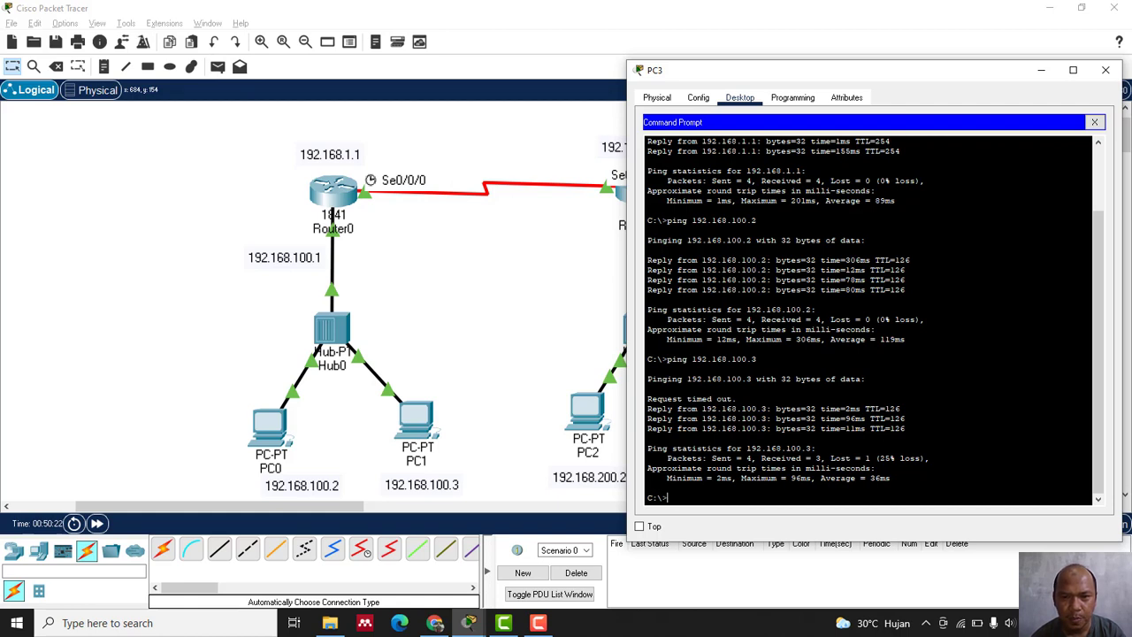
drag(732, 399, 666, 399)
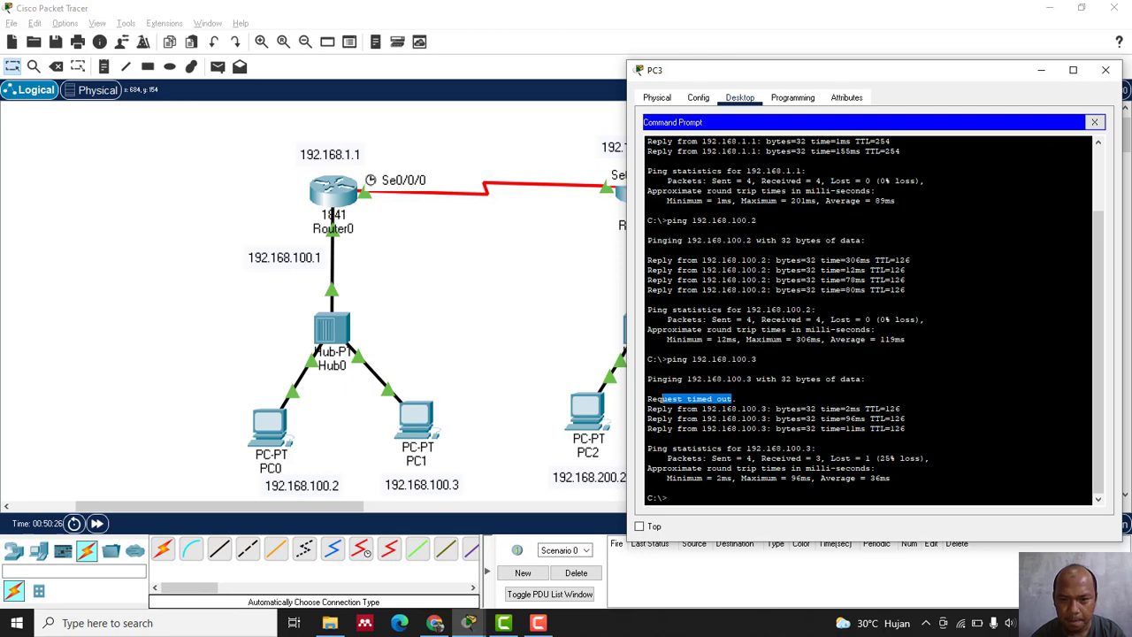
key(ctrl+c)
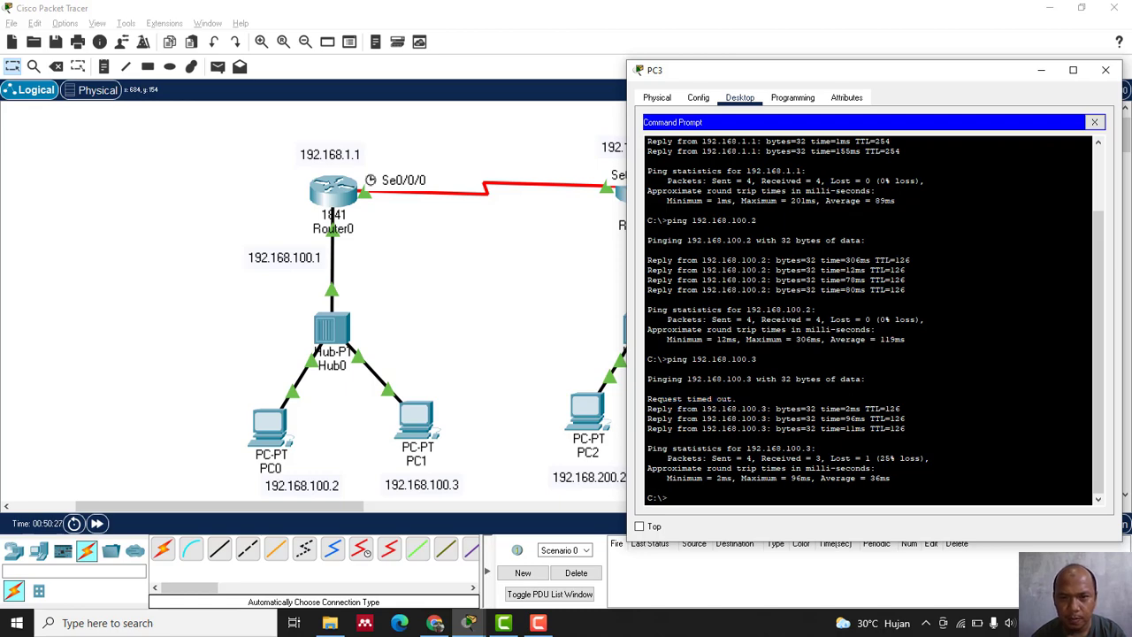
click(1105, 70)
Open PC2's Command Prompt, repeat the ping to Router0's serial address 192.168.1.1, and interrupt it after a few replies.
click(587, 412)
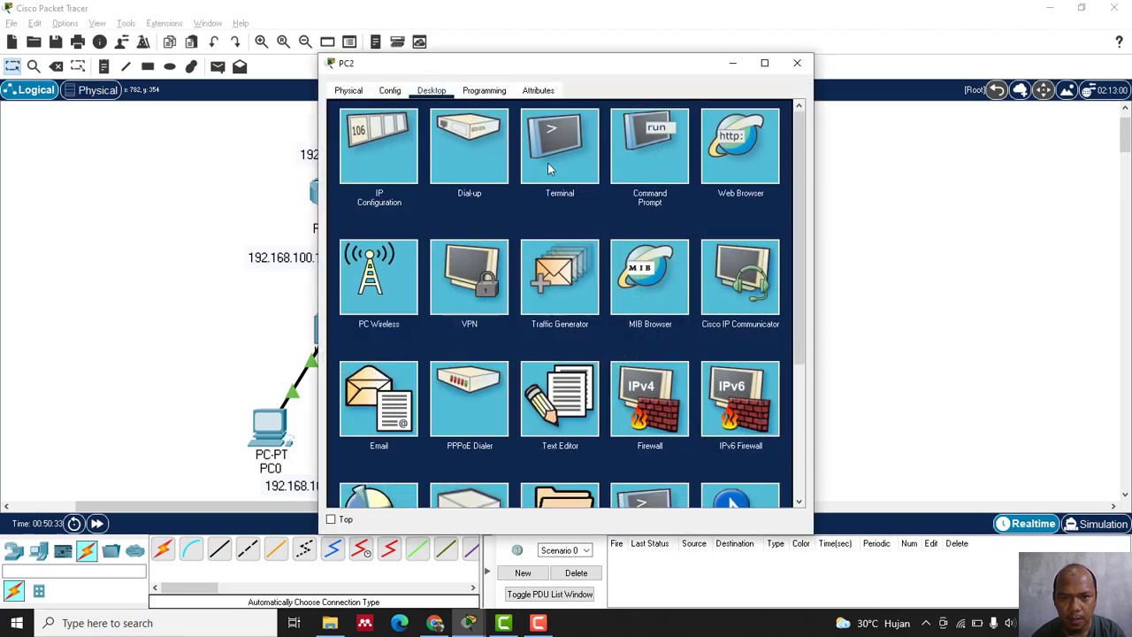
click(548, 165)
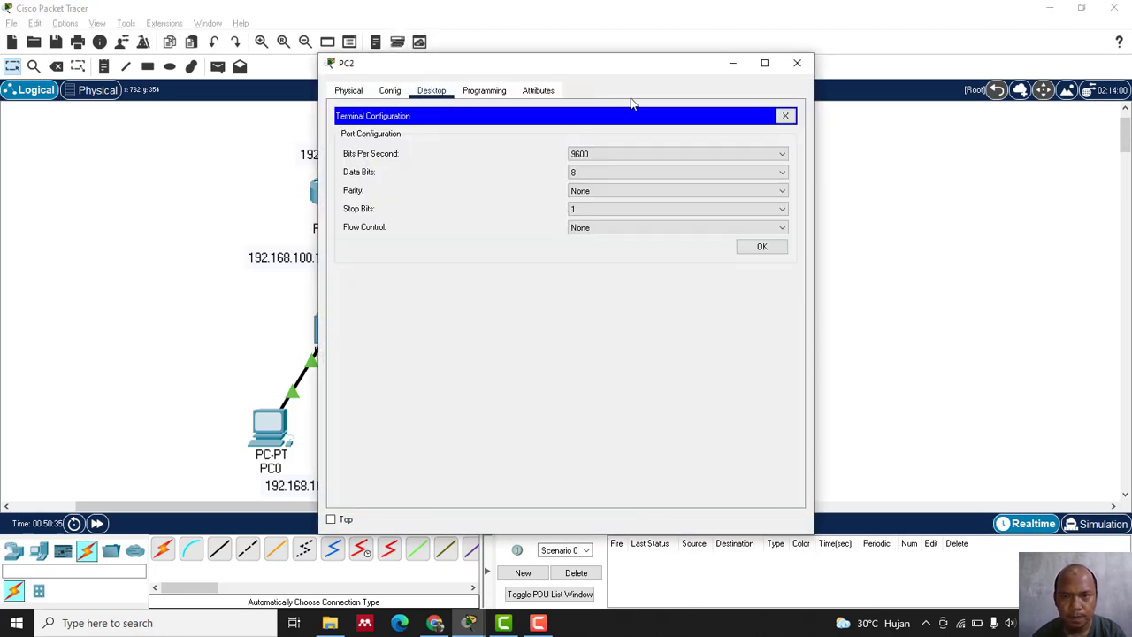
click(785, 116)
click(643, 152)
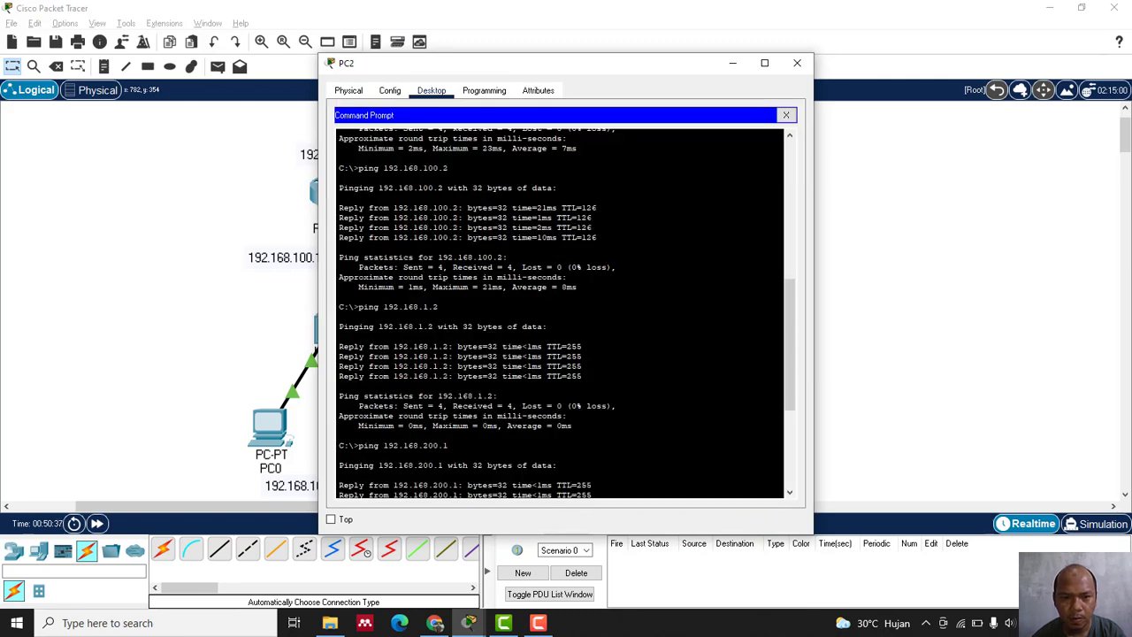
key(Up)
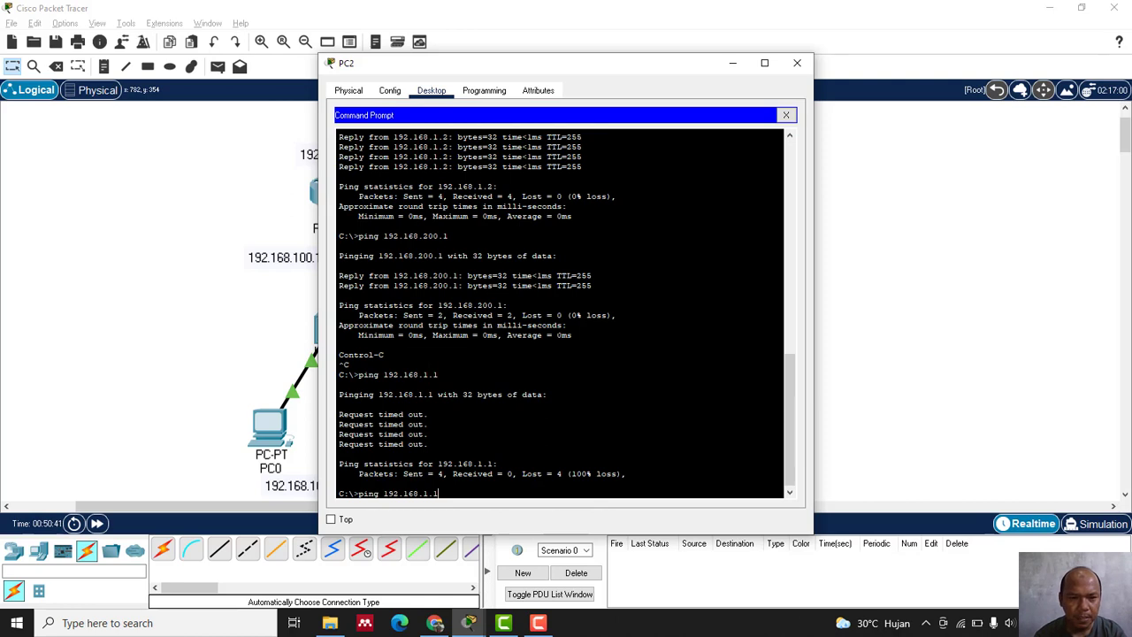
key(Return)
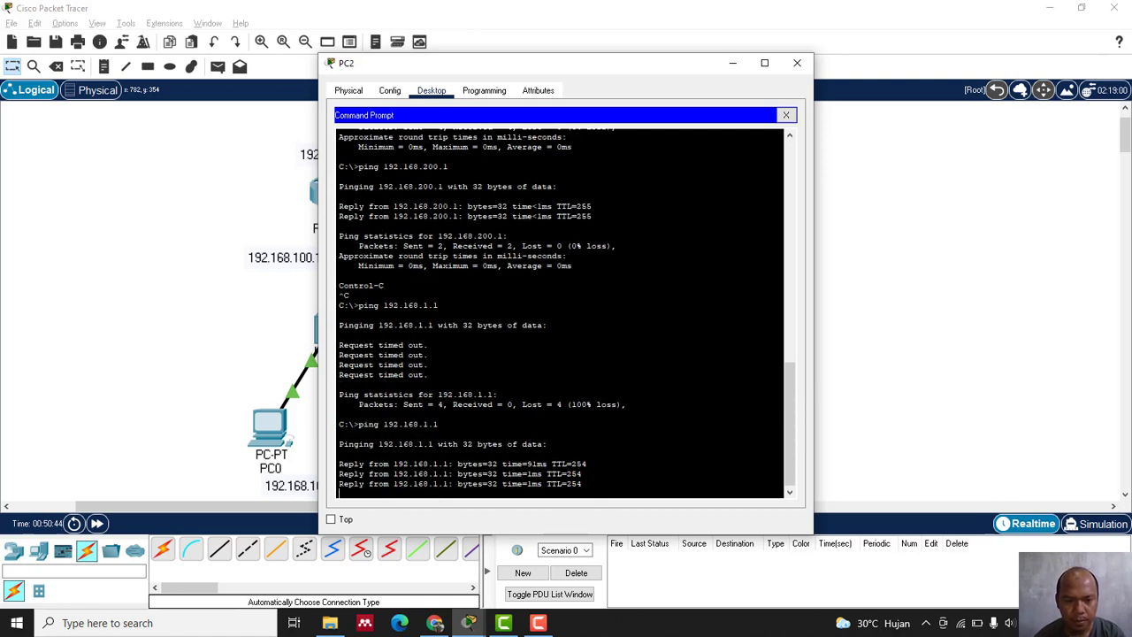
key(ctrl+c)
Ping Router0's LAN address 192.168.100.1 and PC0's address 192.168.100.2 from PC2, interrupting each ping early.
key(Up)
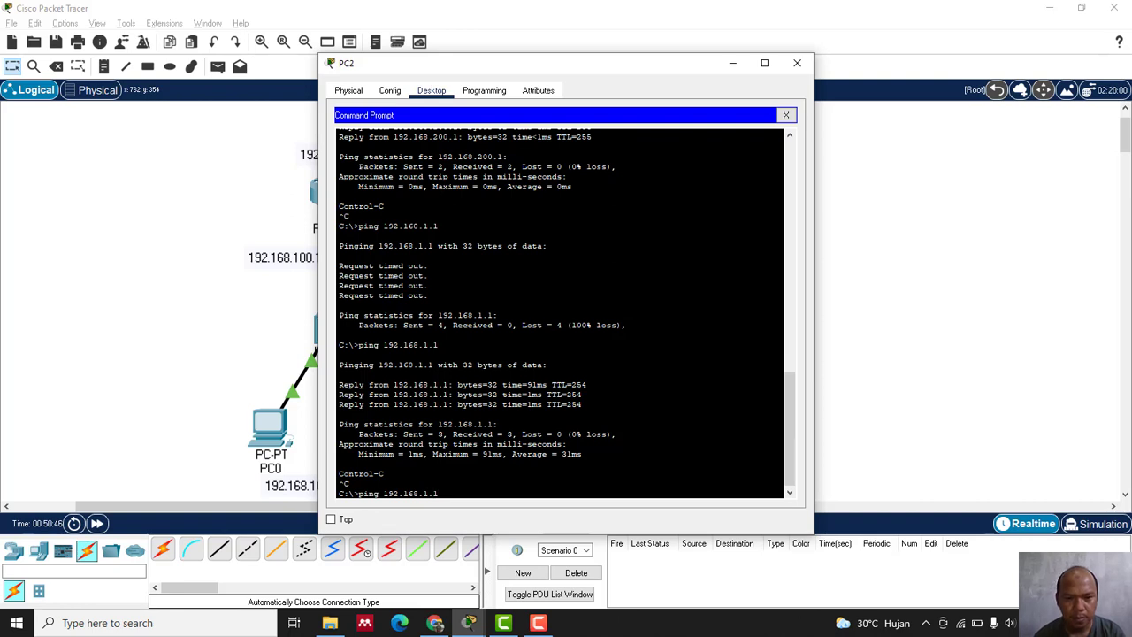
key(Return)
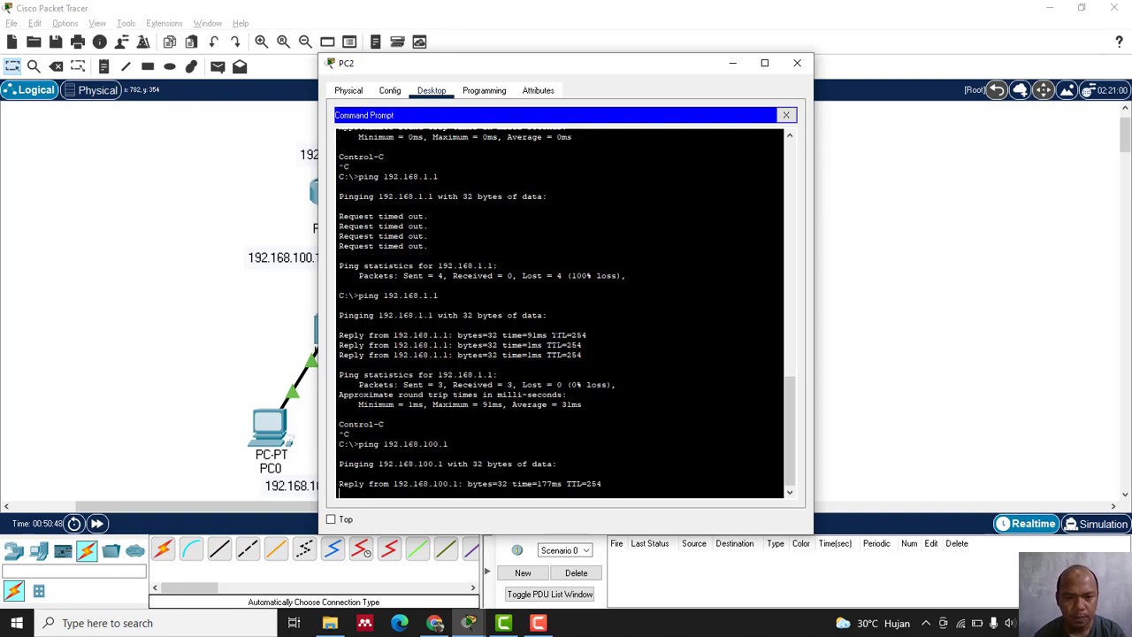
key(ctrl+c)
key(Up)
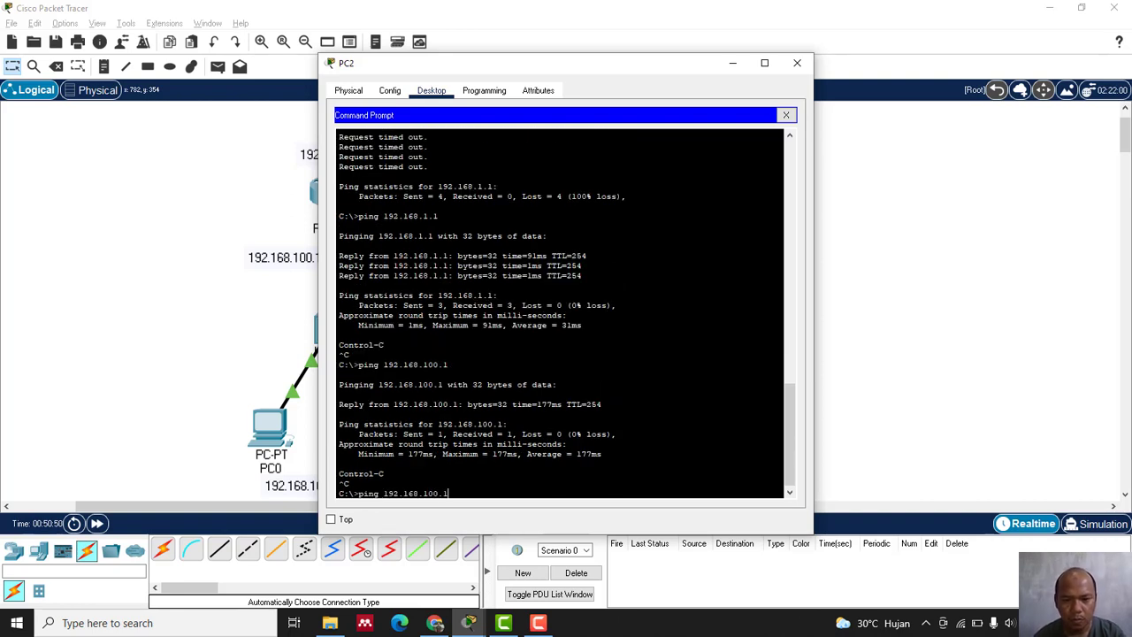
text(2)
key(Return)
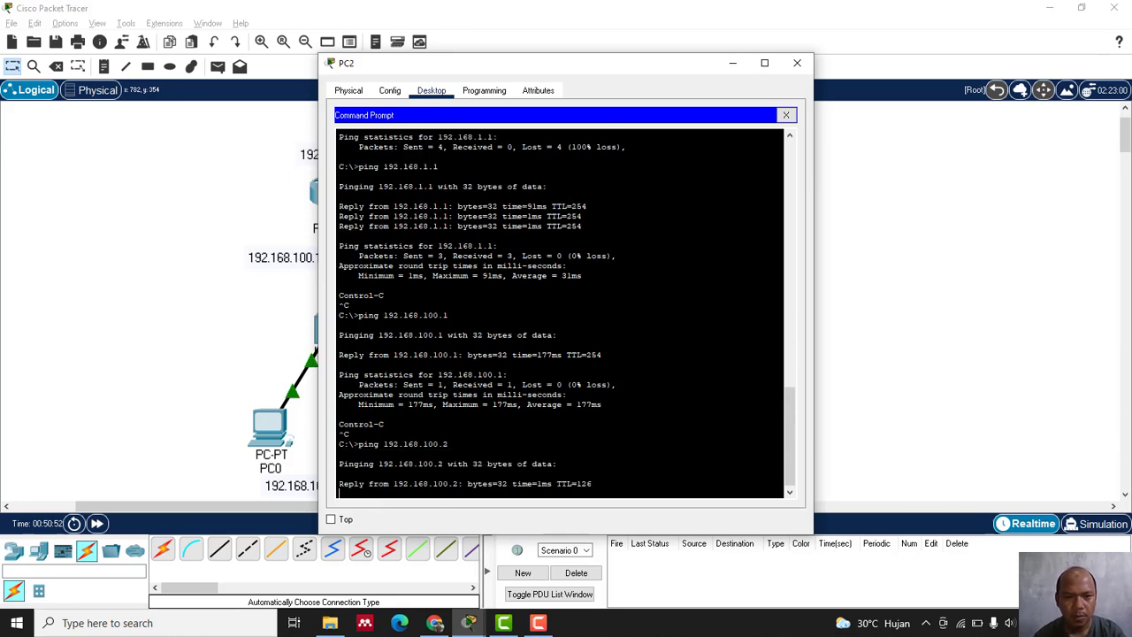
key(ctrl+c)
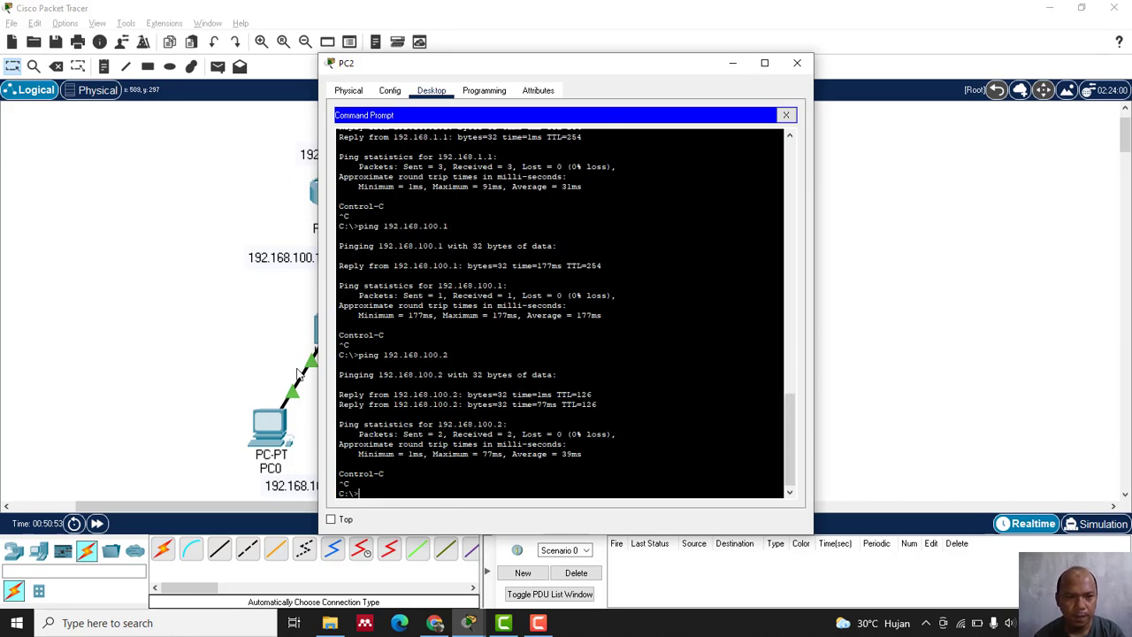
Open PC0's Command Prompt clear of the left network, ping Router1's serial address 192.168.1.2 again, and interrupt the ping.
click(263, 427)
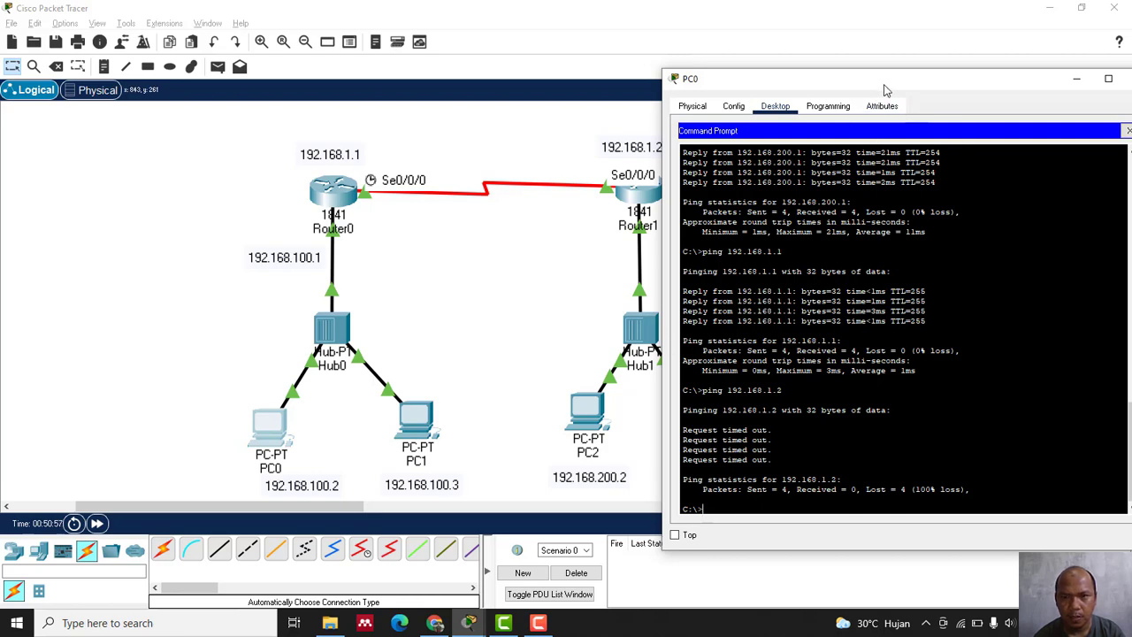
drag(885, 85, 842, 73)
key(Up)
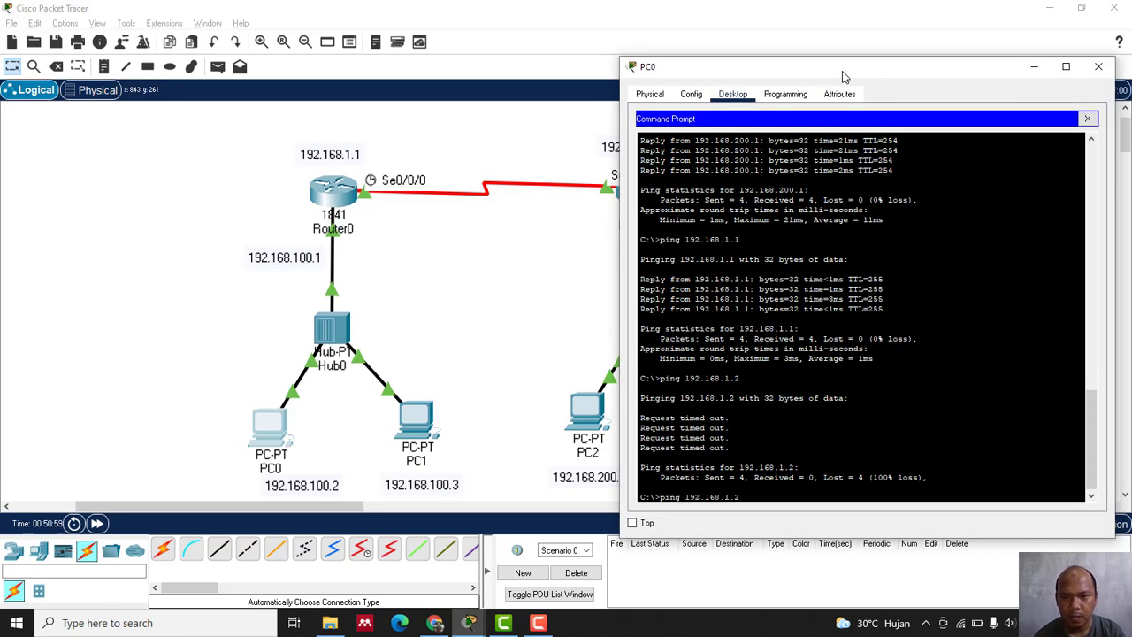
key(Return)
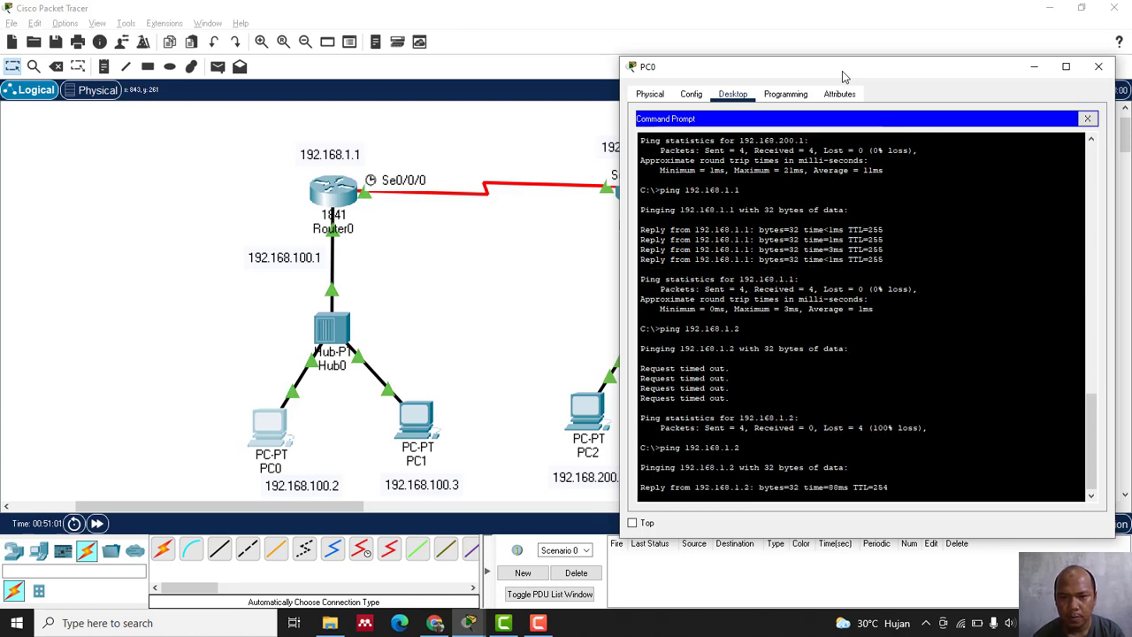
key(ctrl+c)
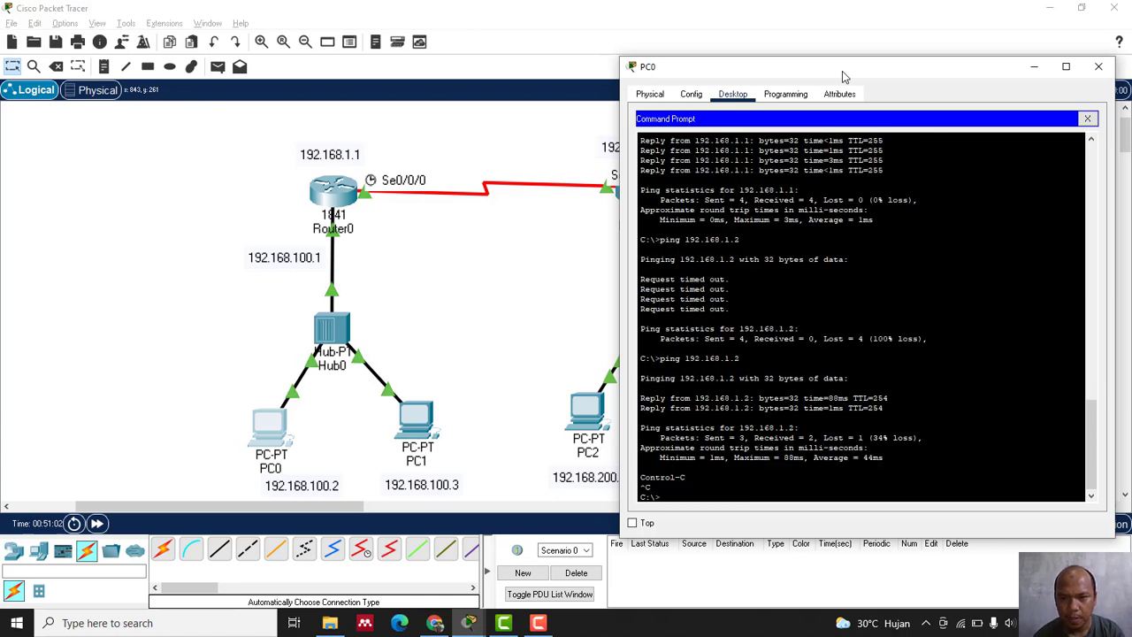
Ping PC2 at 192.168.200.2 from PC0 and close PC0's window.
key(Up)
key(Left)
key(Left)
key(BackSpace)
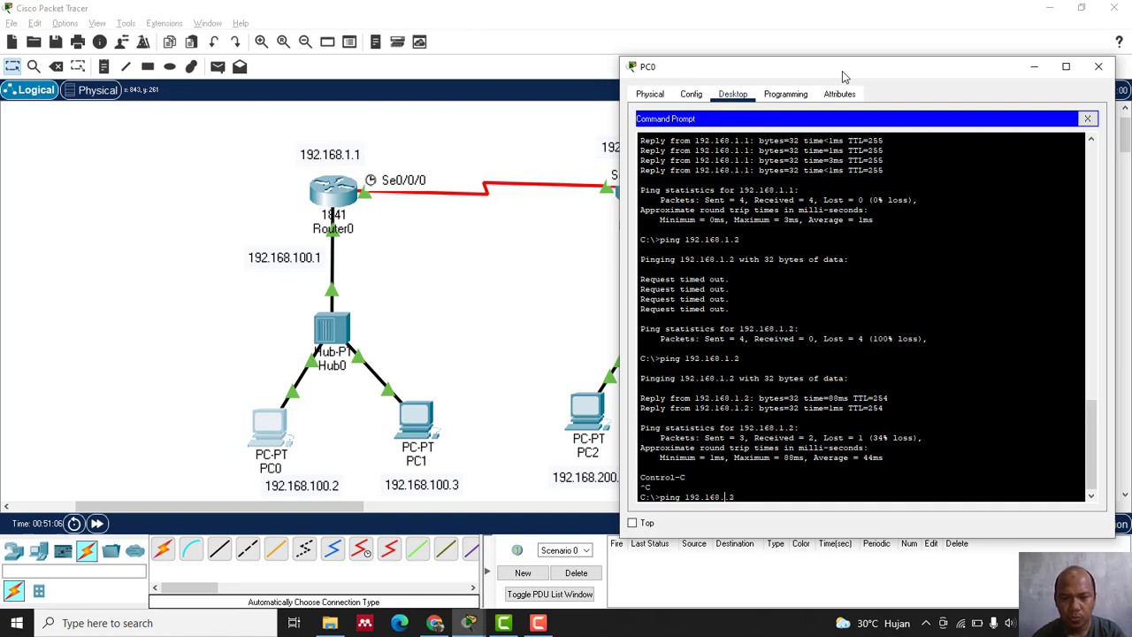
text(200)
key(Return)
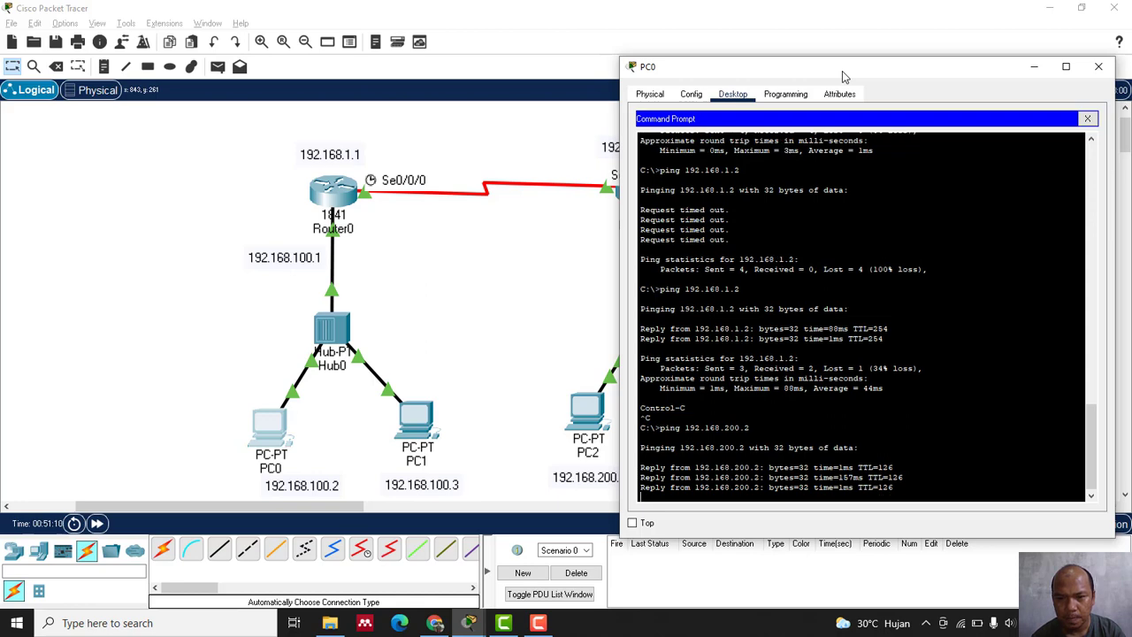
click(1098, 66)
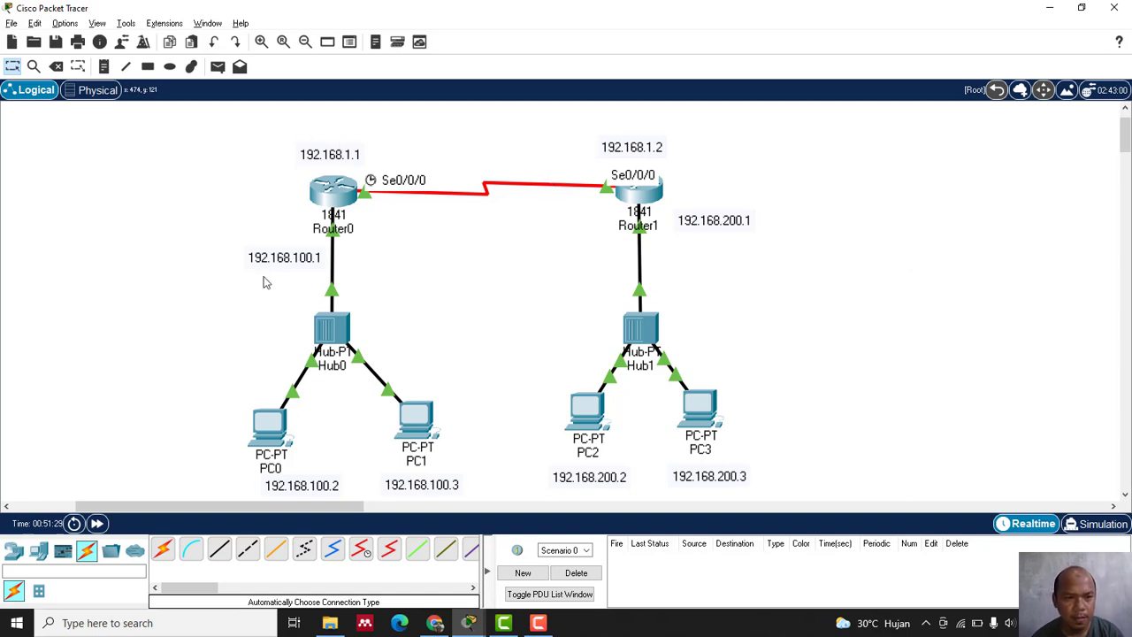
Add a third Hub-PT to the workspace, left of Hub0 and above PC0.
click(15, 551)
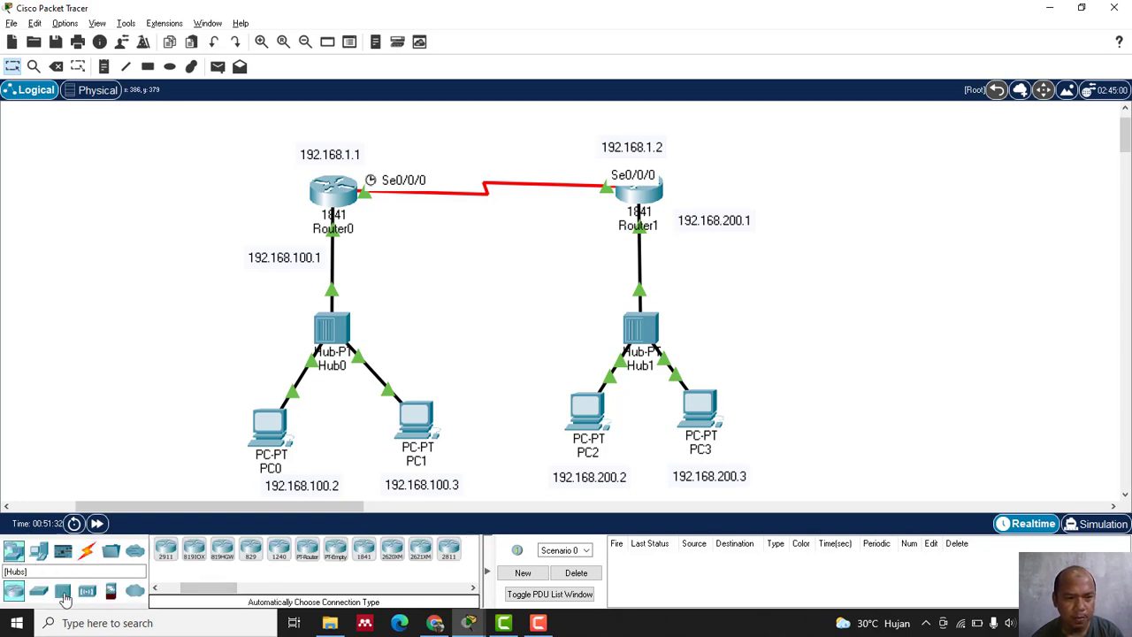
click(62, 591)
click(162, 553)
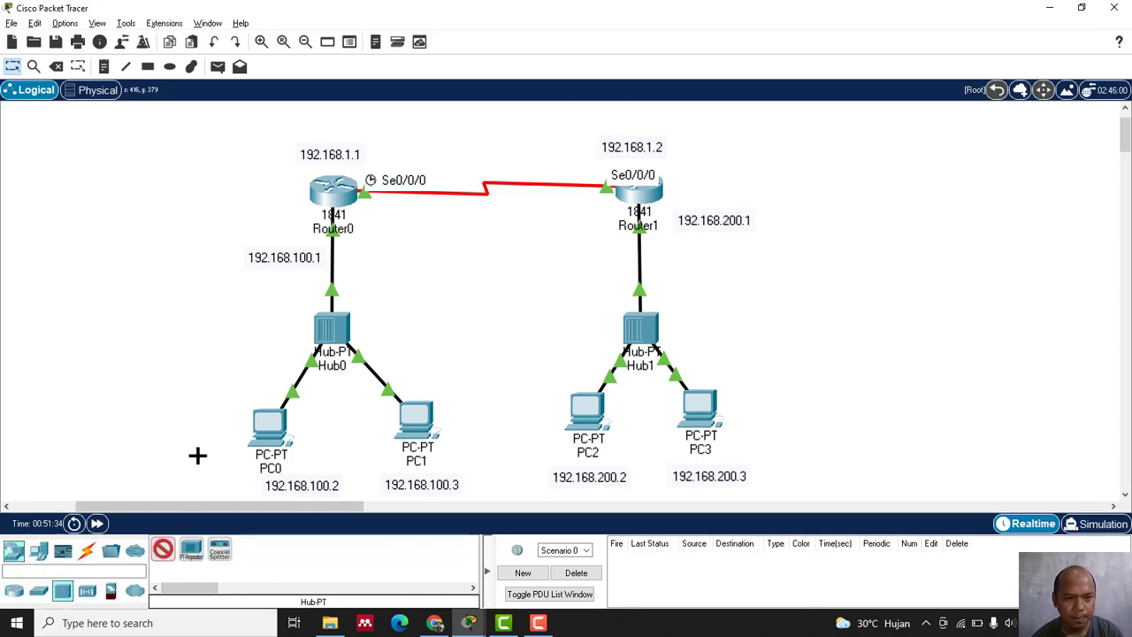
click(212, 350)
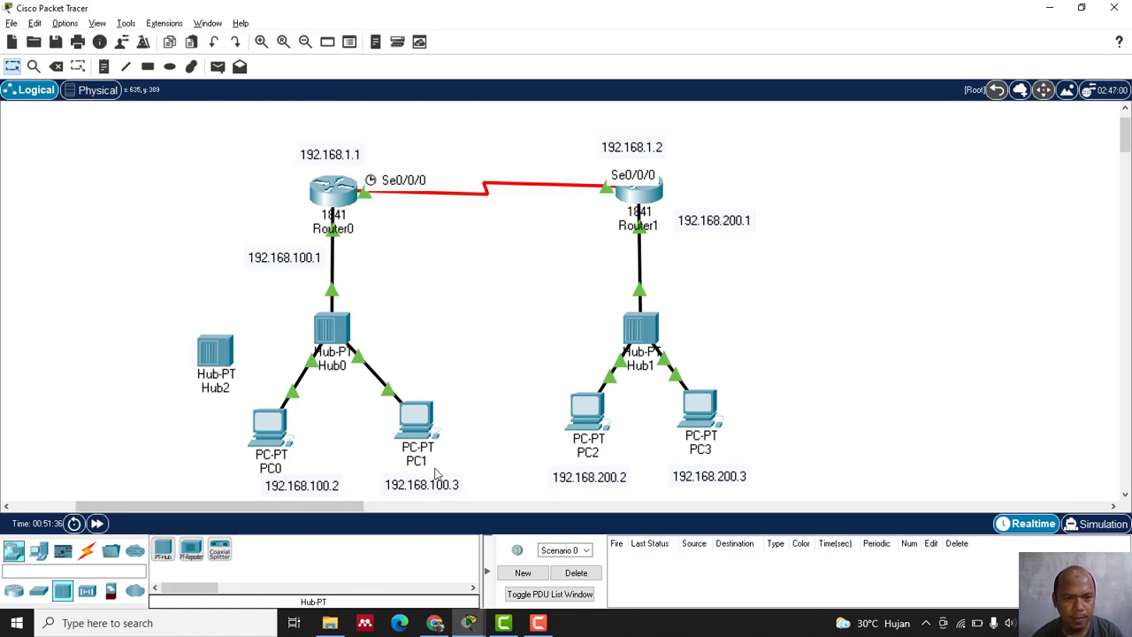
Shift Hub0, PC0, PC1 and the two PC address labels up and right, and move the new hub slightly up and left.
drag(481, 495, 278, 336)
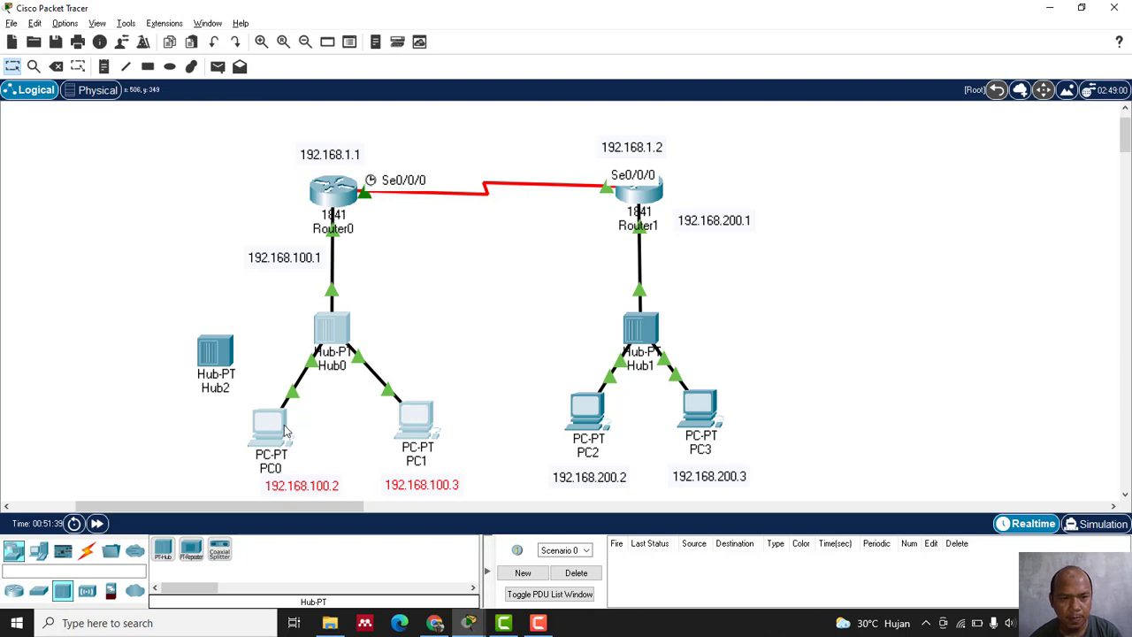
drag(288, 431, 335, 399)
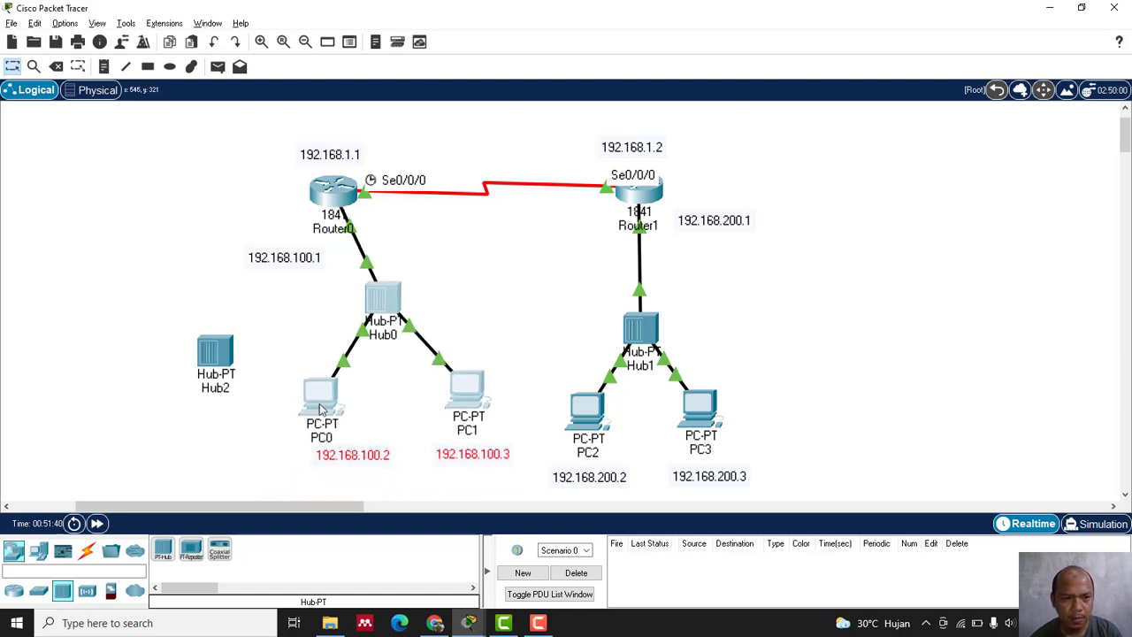
click(216, 453)
drag(213, 357, 197, 331)
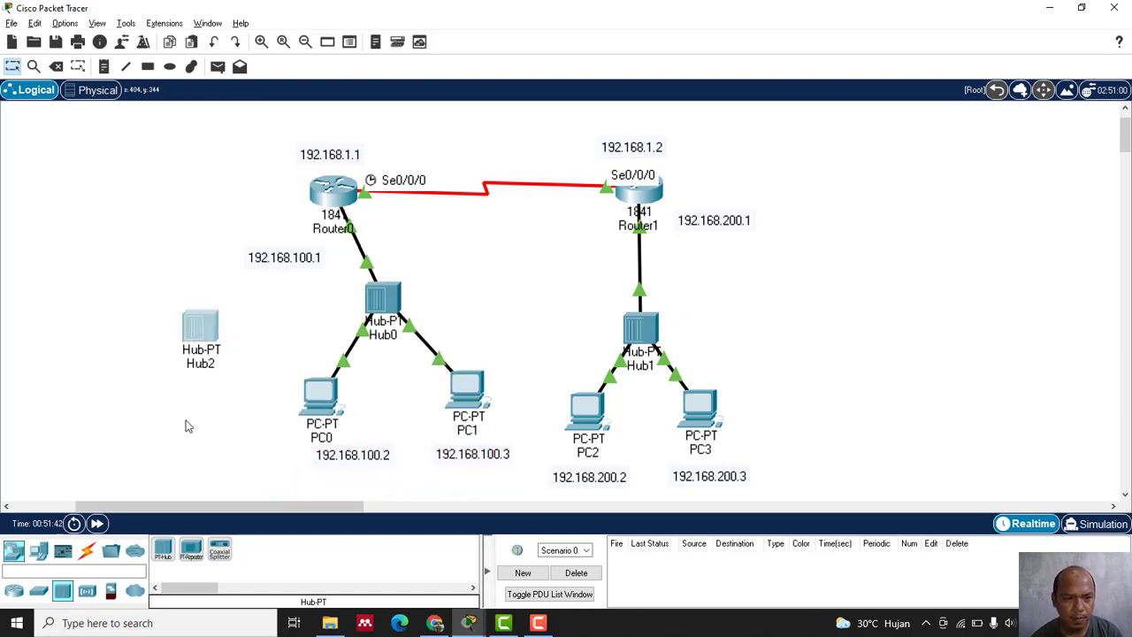
Place two PCs side by side below Hub2 and nudge the second one slightly upward.
click(38, 550)
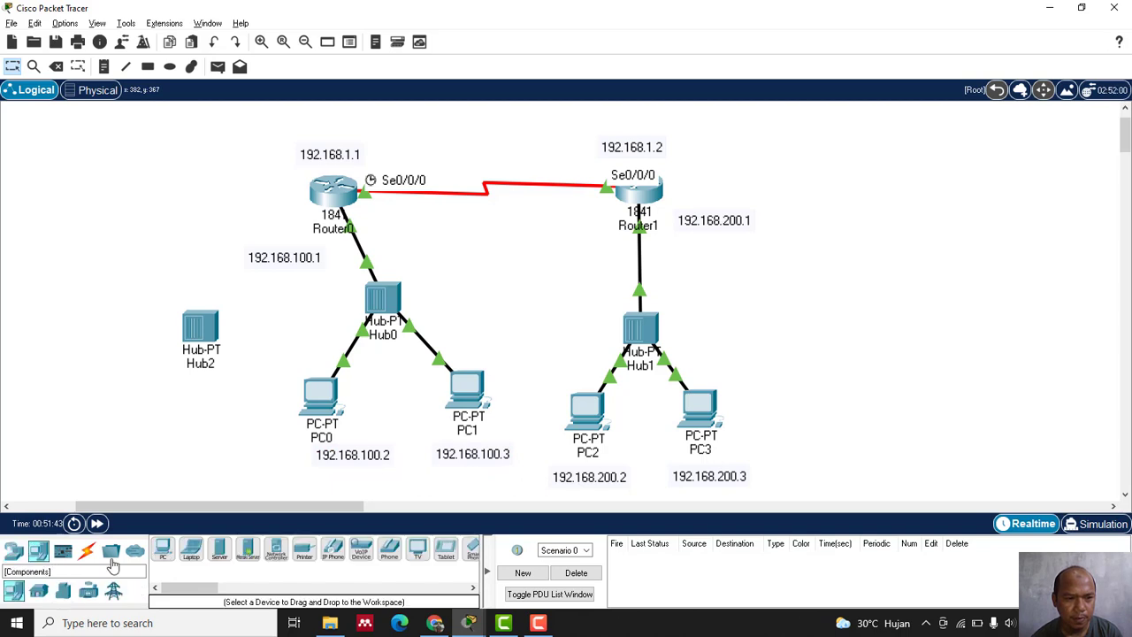
click(161, 556)
click(92, 417)
click(161, 550)
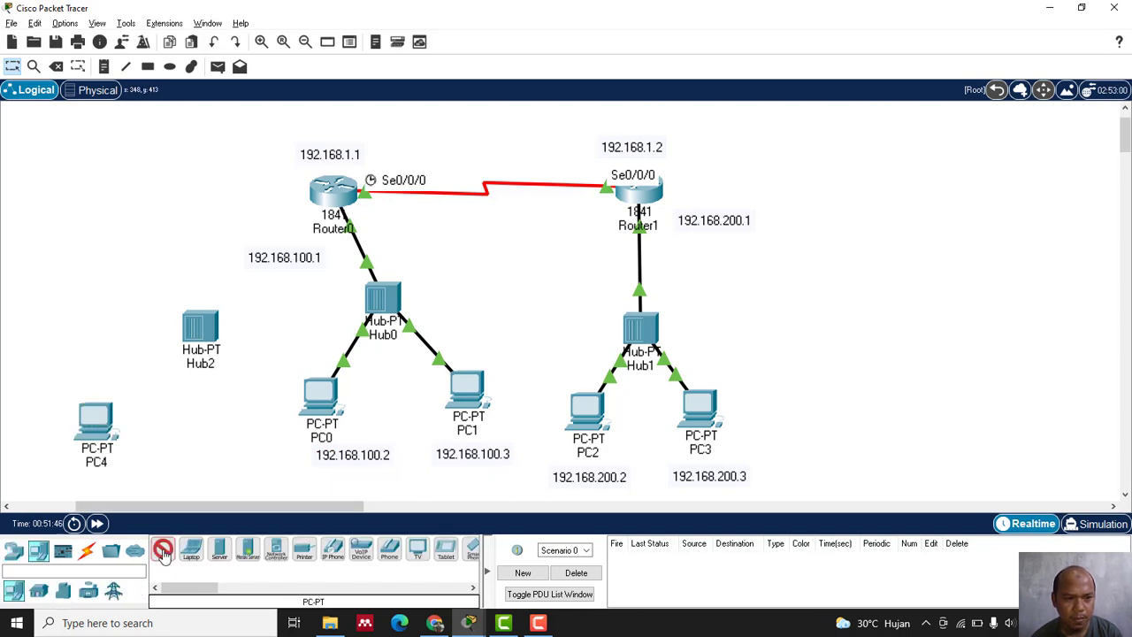
click(171, 447)
drag(180, 444, 180, 425)
Connect Router0 to Hub2 with an automatically chosen connection type.
click(86, 550)
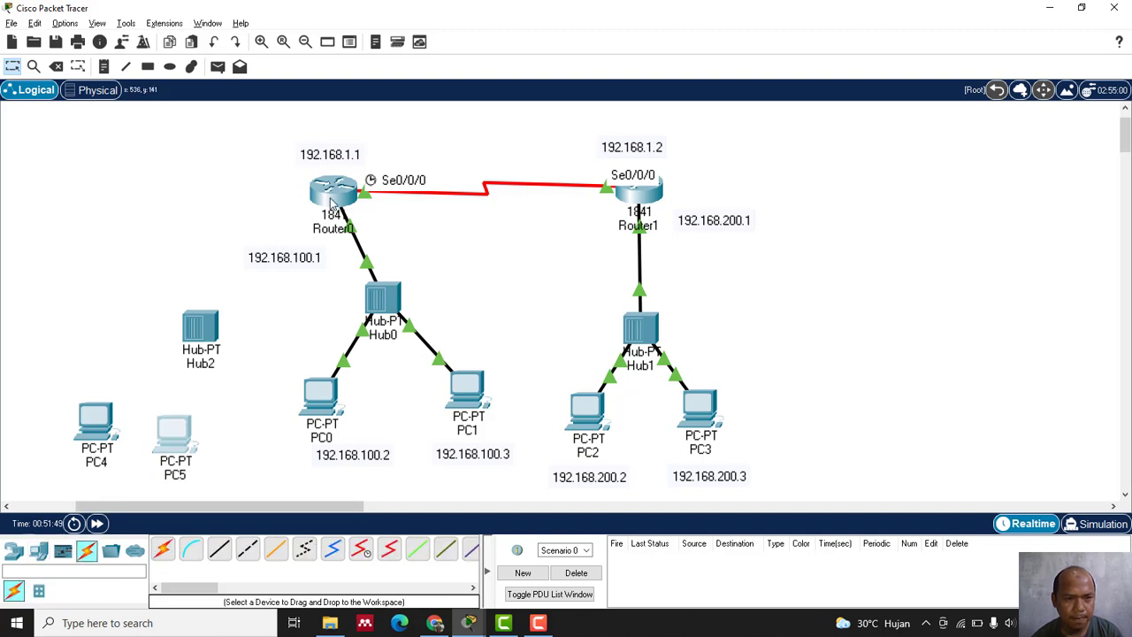
click(165, 550)
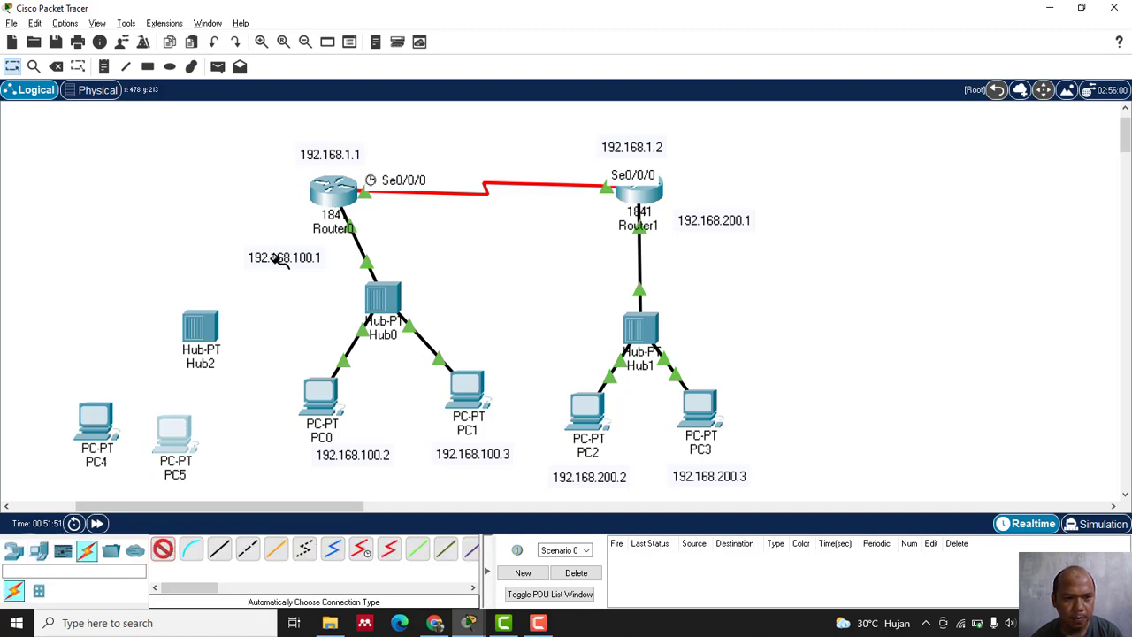
click(336, 189)
click(204, 331)
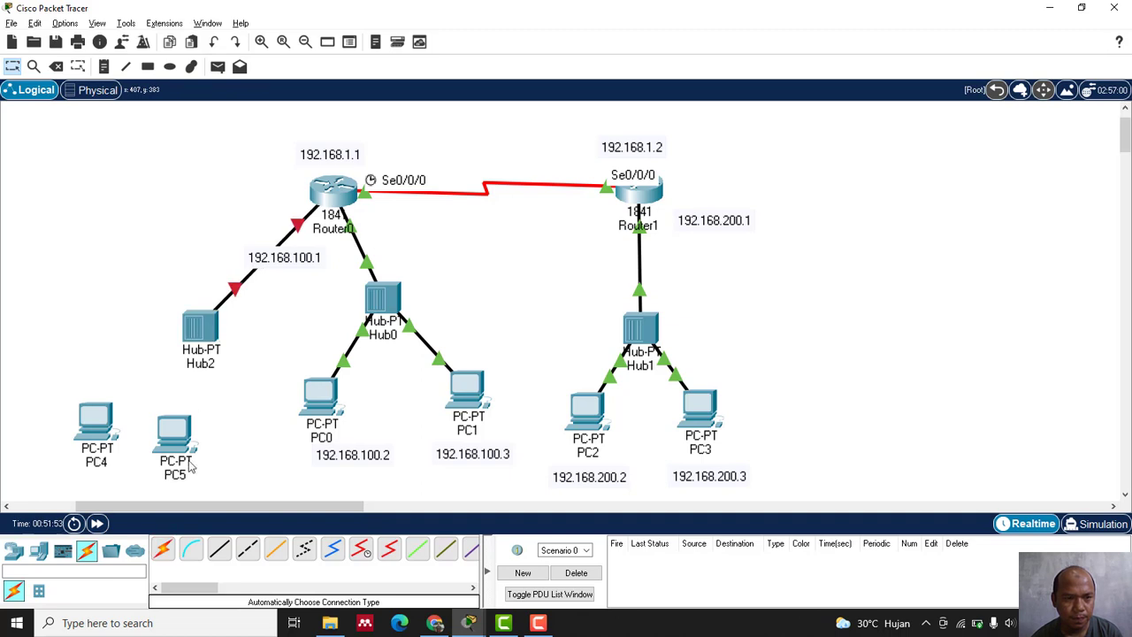
Connect Hub2 to PC4 and PC5 with automatically chosen connections.
click(177, 349)
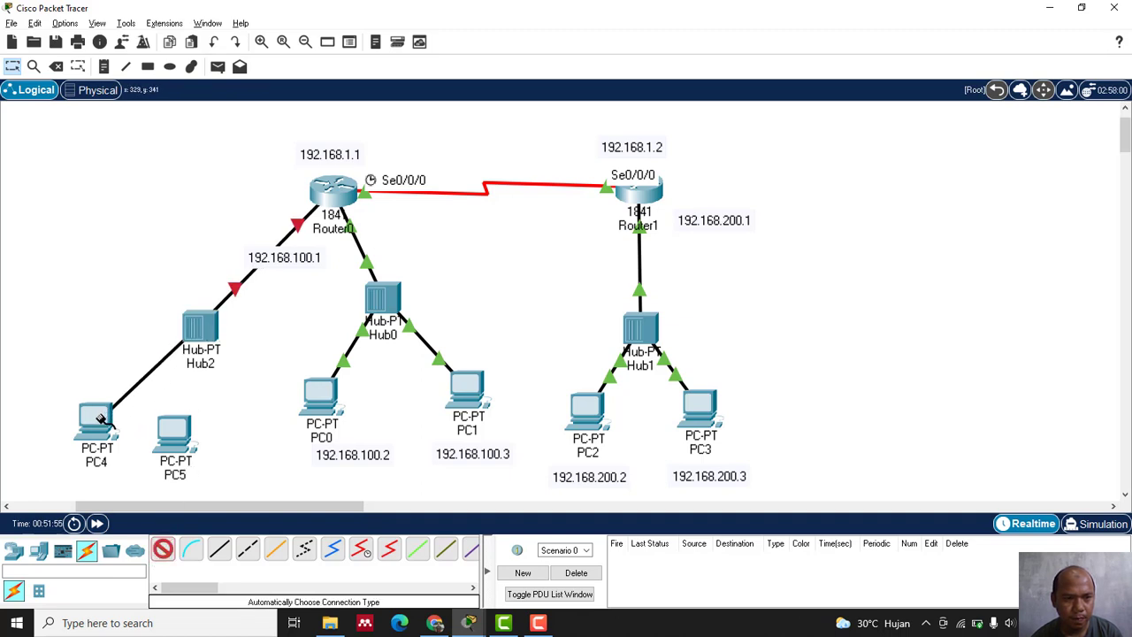
click(96, 416)
click(164, 550)
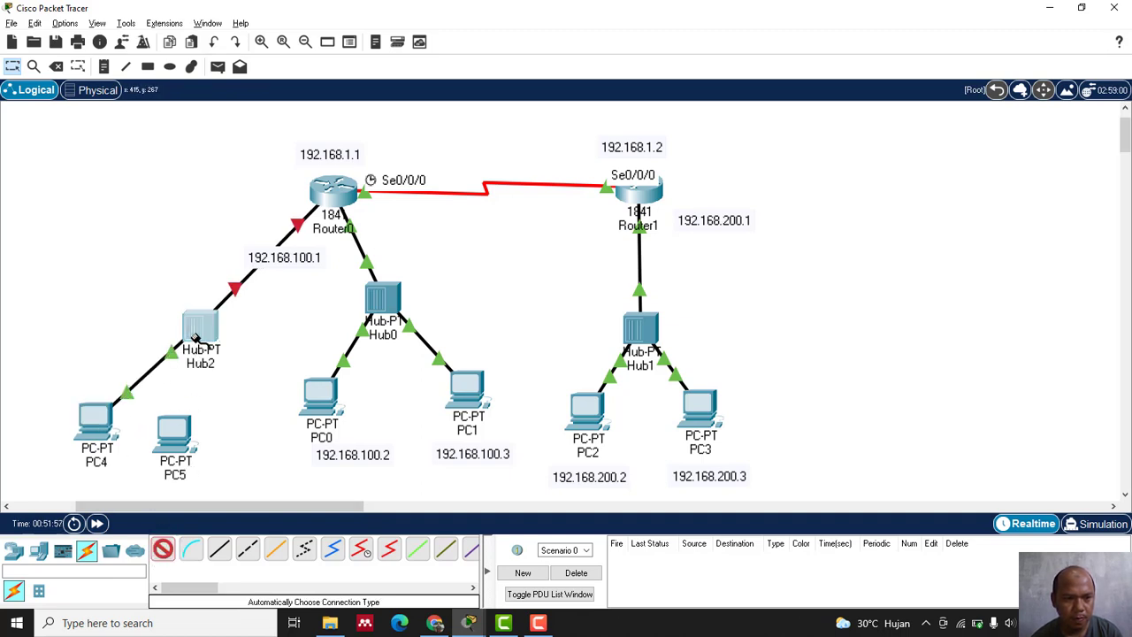
click(199, 327)
click(173, 430)
Duplicate Hub2 together with PC4 and PC5, and move the copied group to the empty area right of Hub1 and PC3.
drag(229, 451, 83, 310)
key(ctrl+c)
key(ctrl+v)
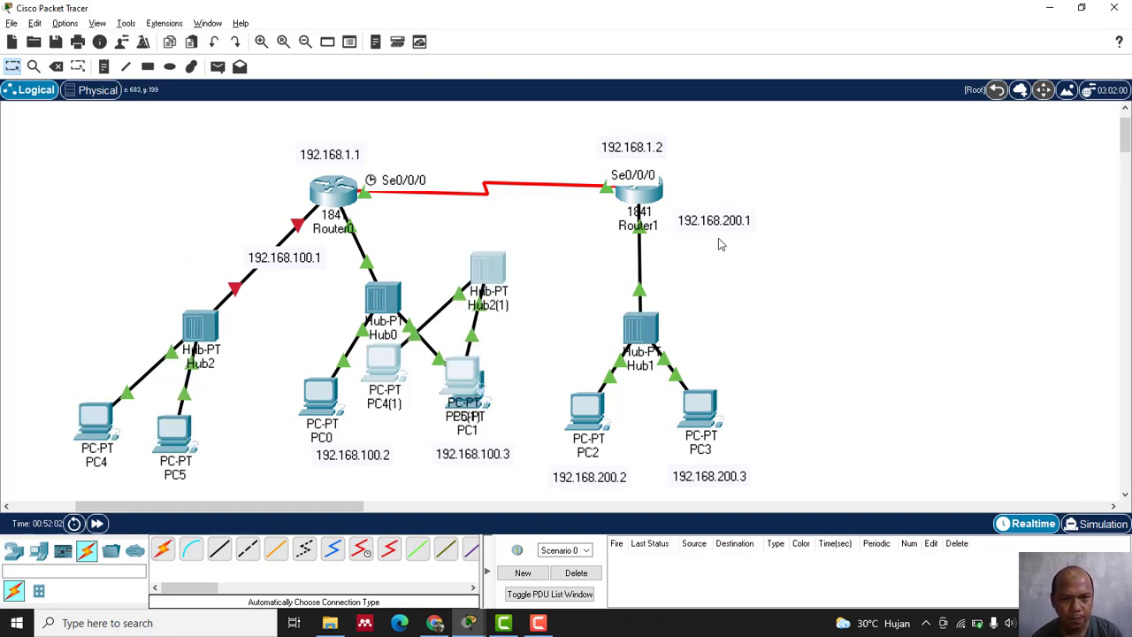
drag(718, 238, 850, 271)
click(892, 334)
Rearrange the copied group by shifting both PCs to the right and moving the hub left, closer to Router1.
drag(847, 370, 921, 358)
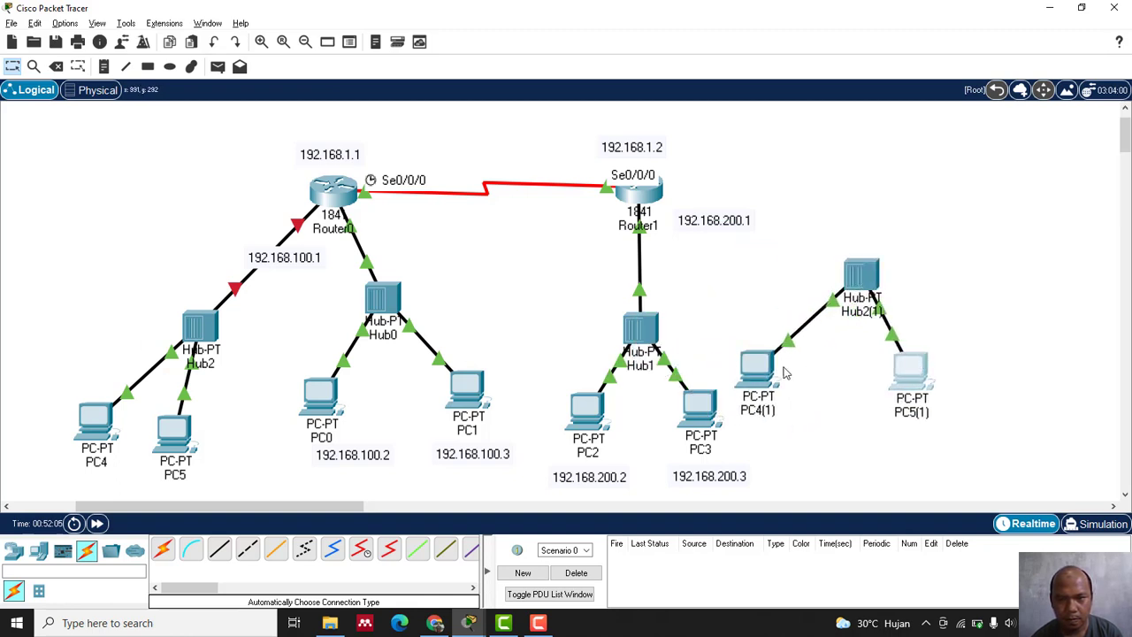
click(755, 378)
drag(755, 378, 808, 393)
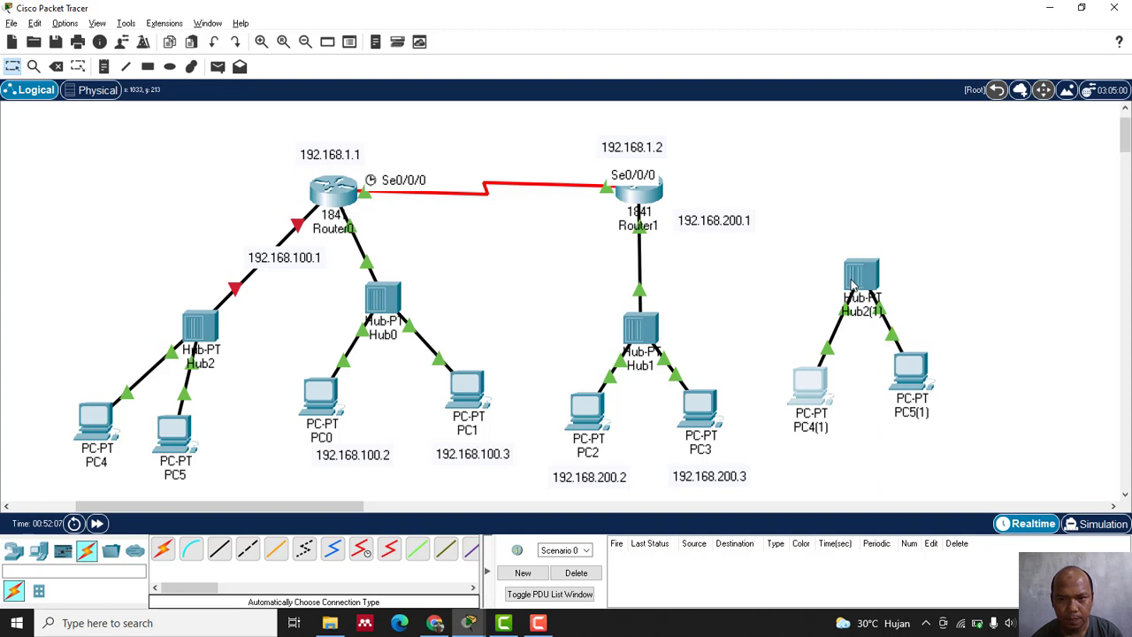
drag(851, 283, 773, 284)
click(743, 301)
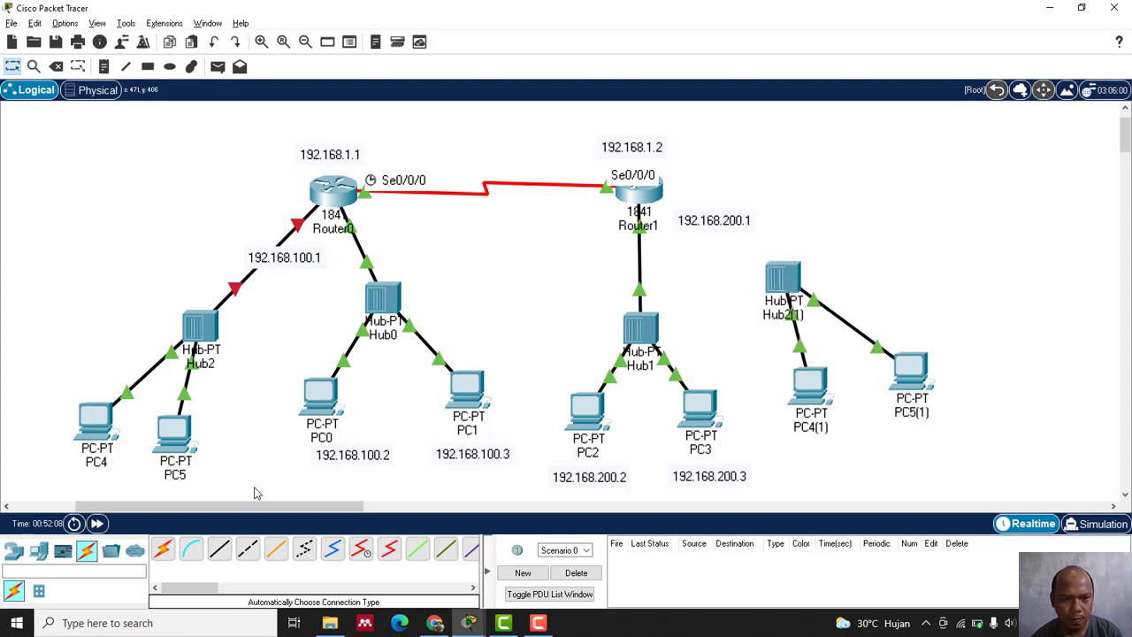
Connect Router1 to the copied hub with an automatically chosen connection type.
click(163, 550)
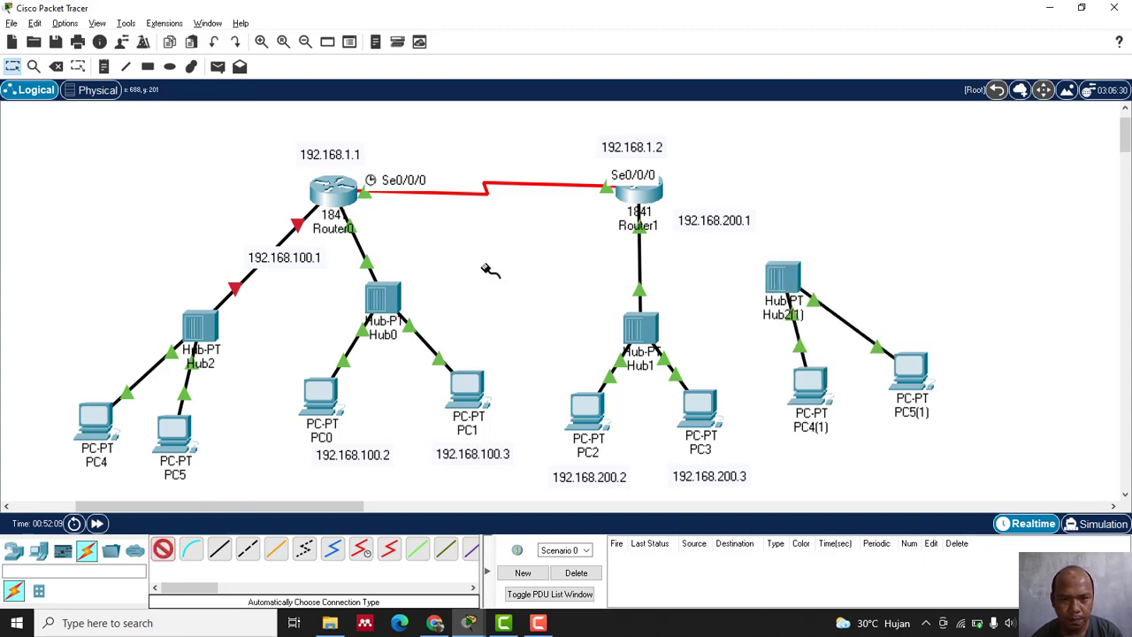
click(643, 199)
click(783, 276)
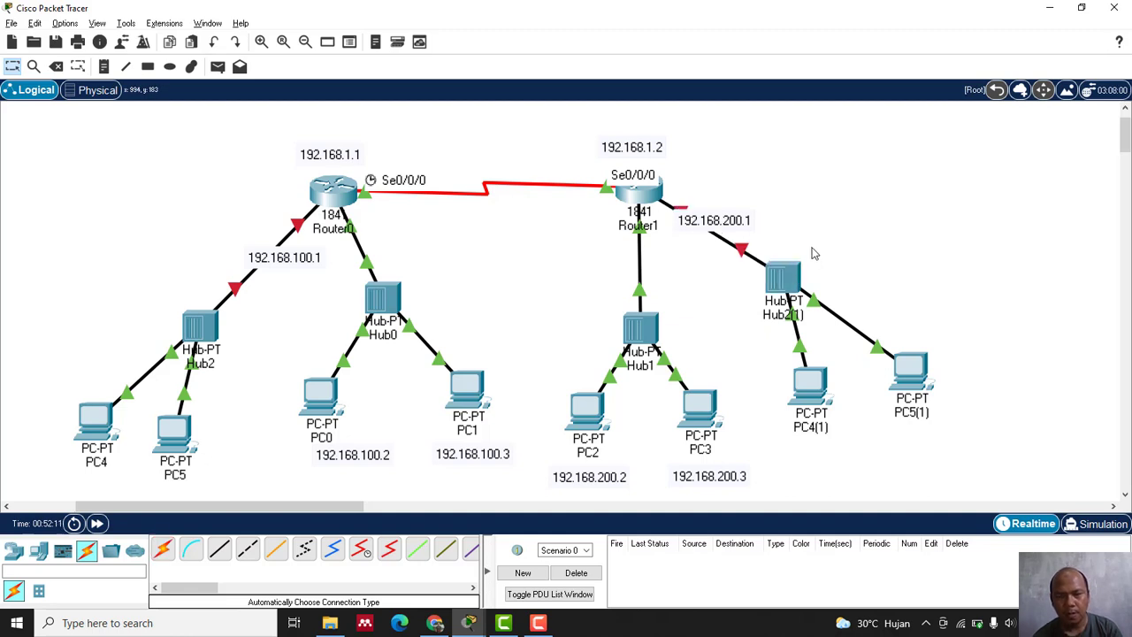